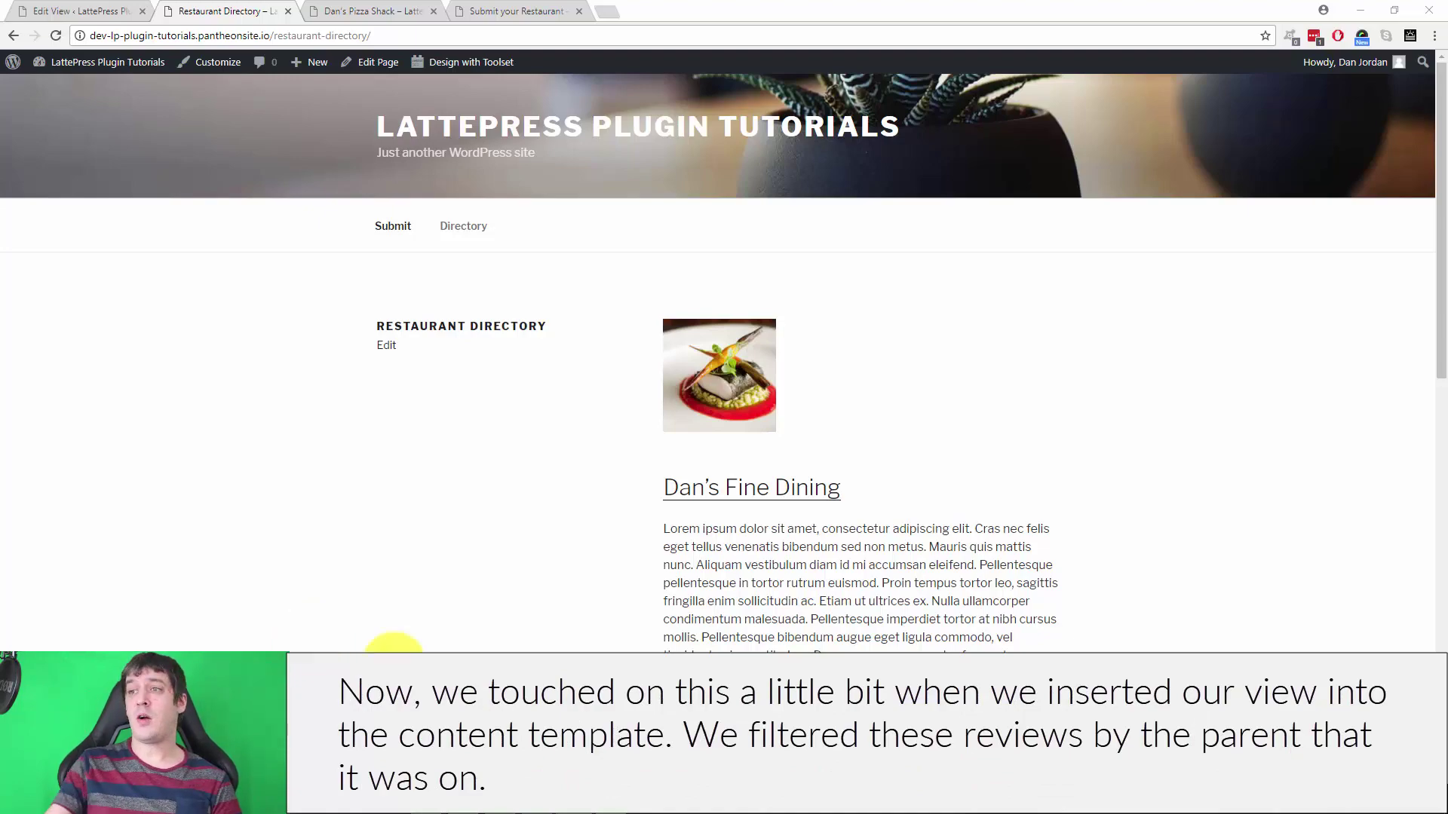
- Open the Dan's Pizza Shack page and check its only review is 'Dan's pizza is the best!'
left_click_drag(829, 634, 1066, 327)
scroll(1109, 410, "down", 8)
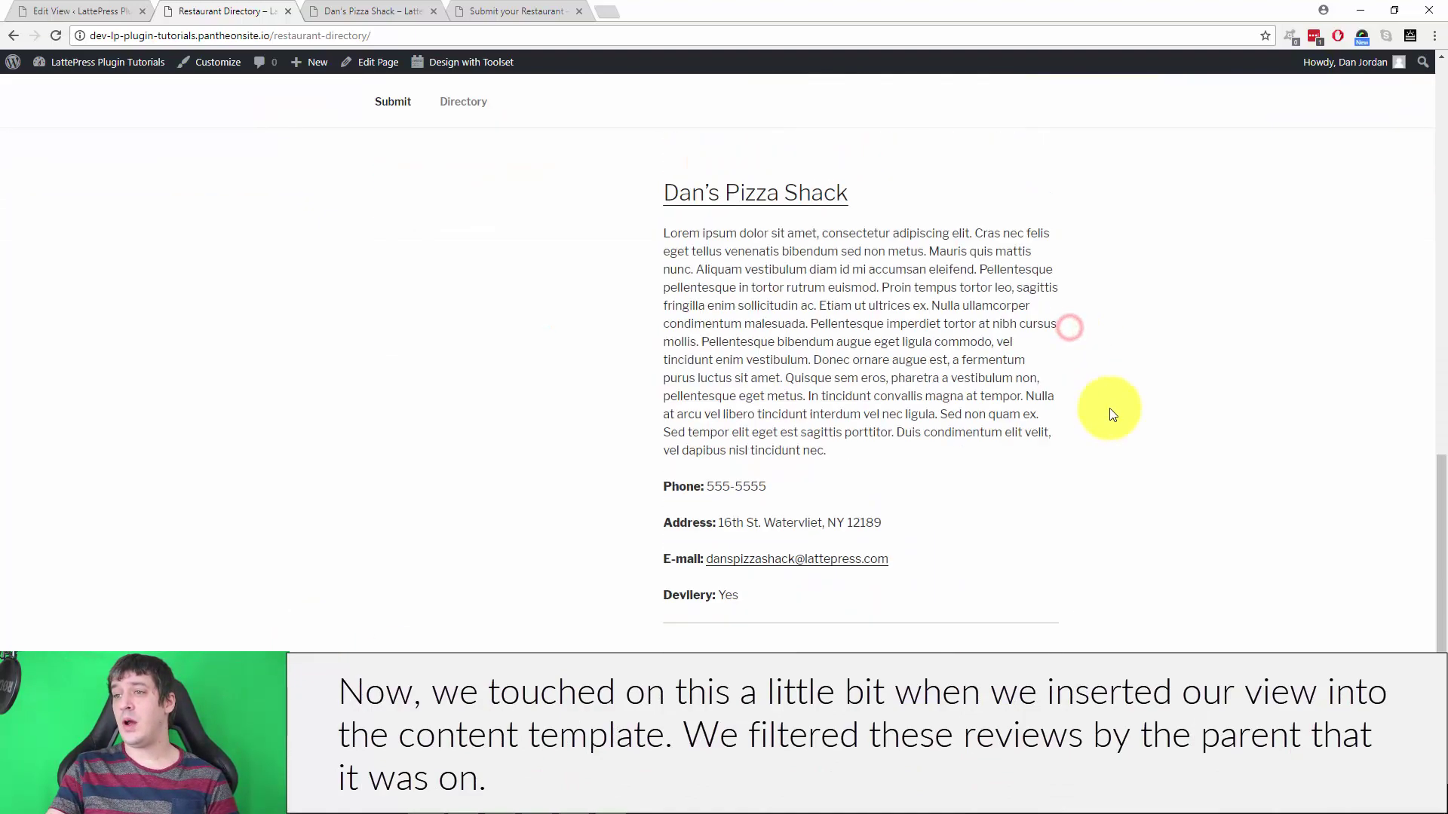
left_click(774, 205)
scroll(556, 382, "down", 10)
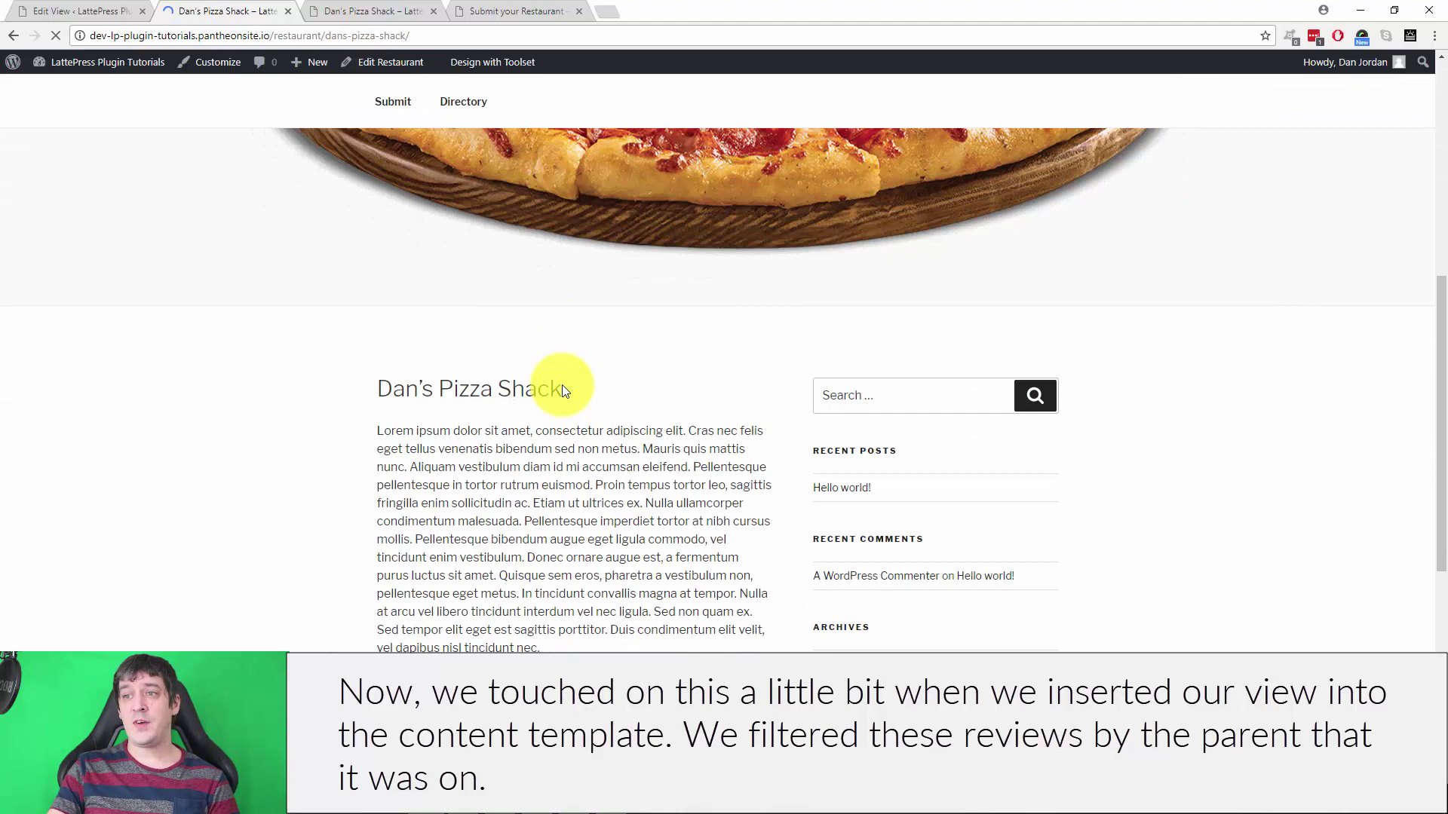
scroll(562, 430, "down", 1)
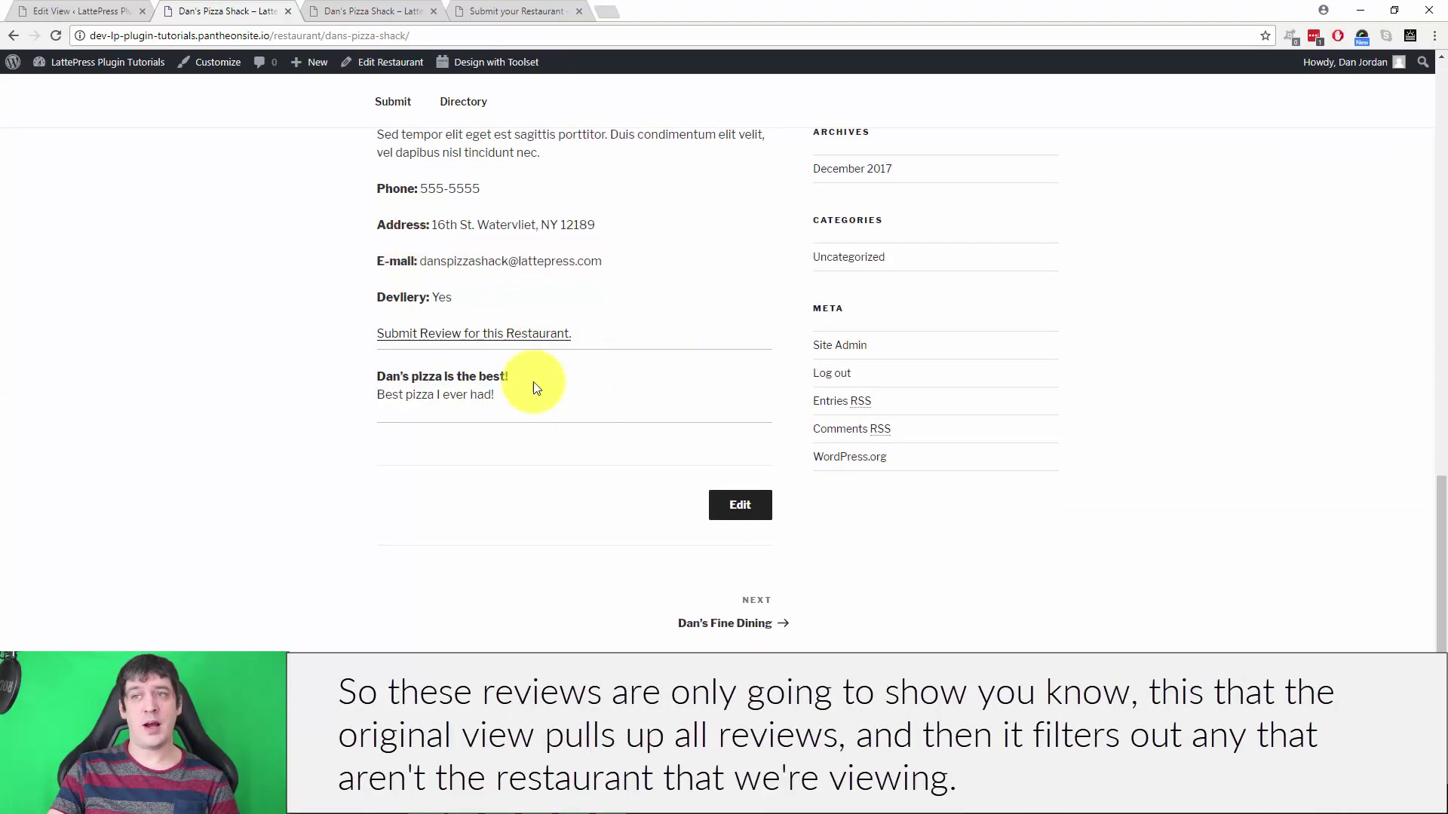
scroll(468, 517, "up", 5)
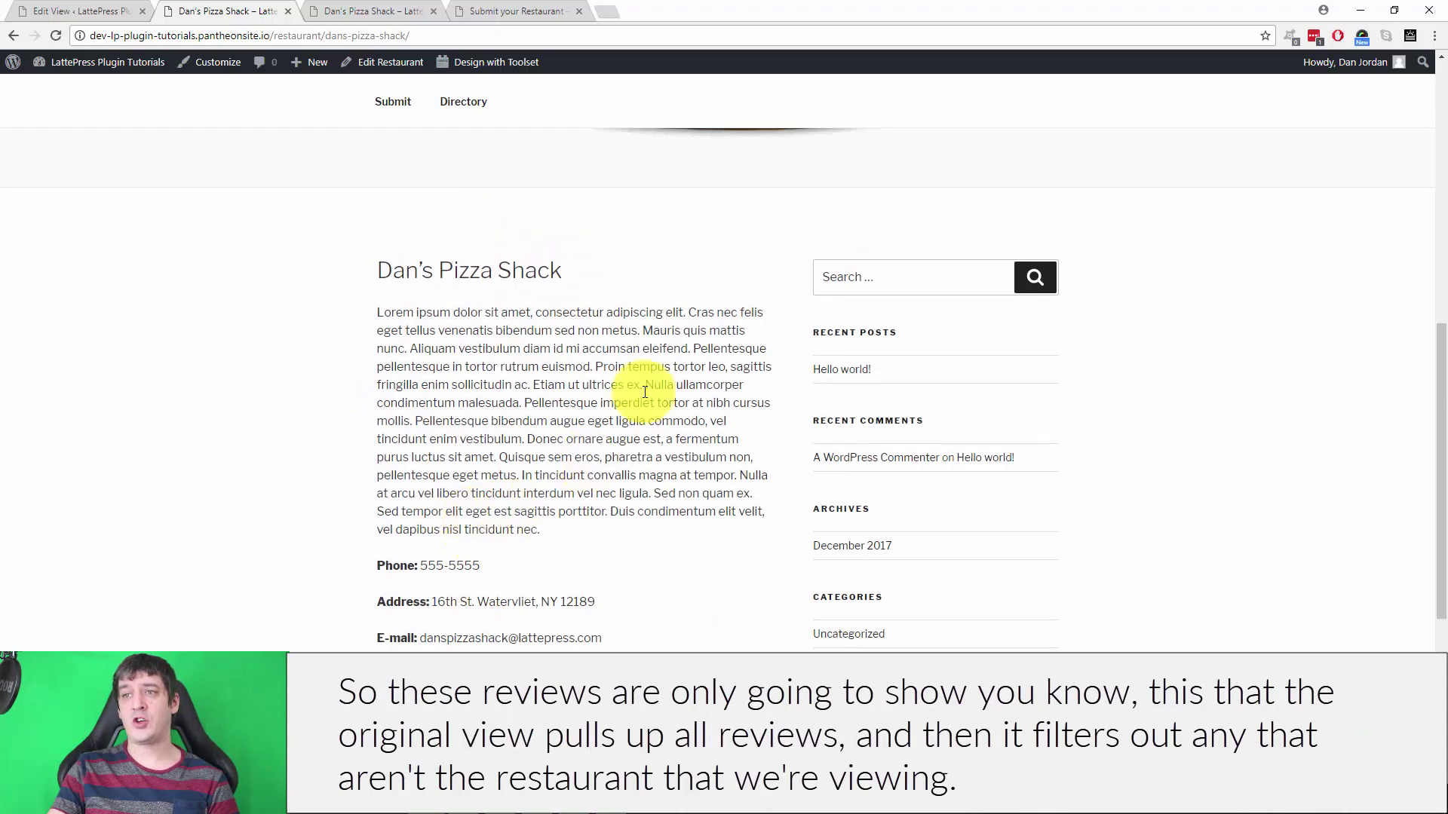
scroll(518, 579, "down", 5)
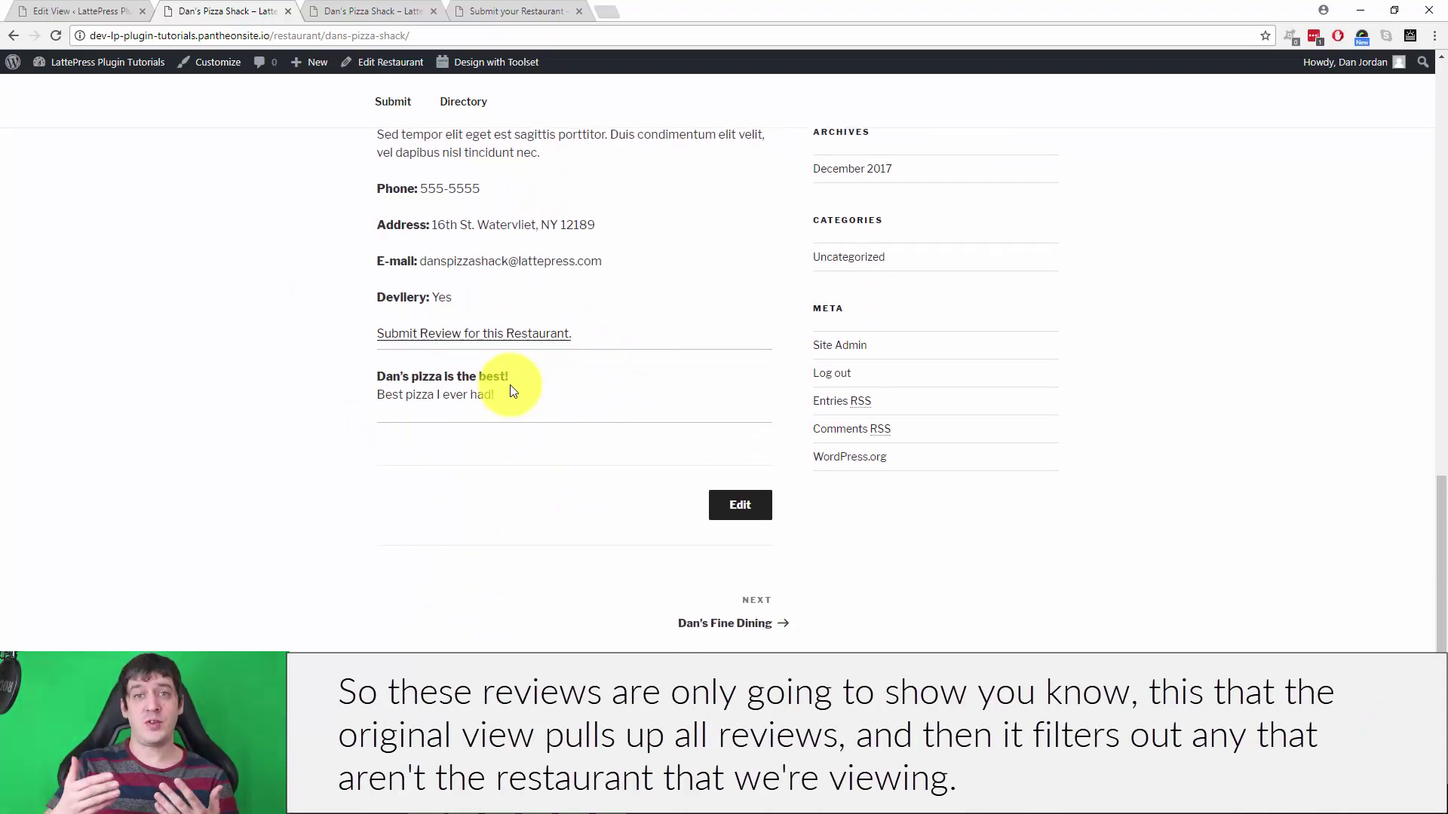
scroll(509, 385, "up", 5)
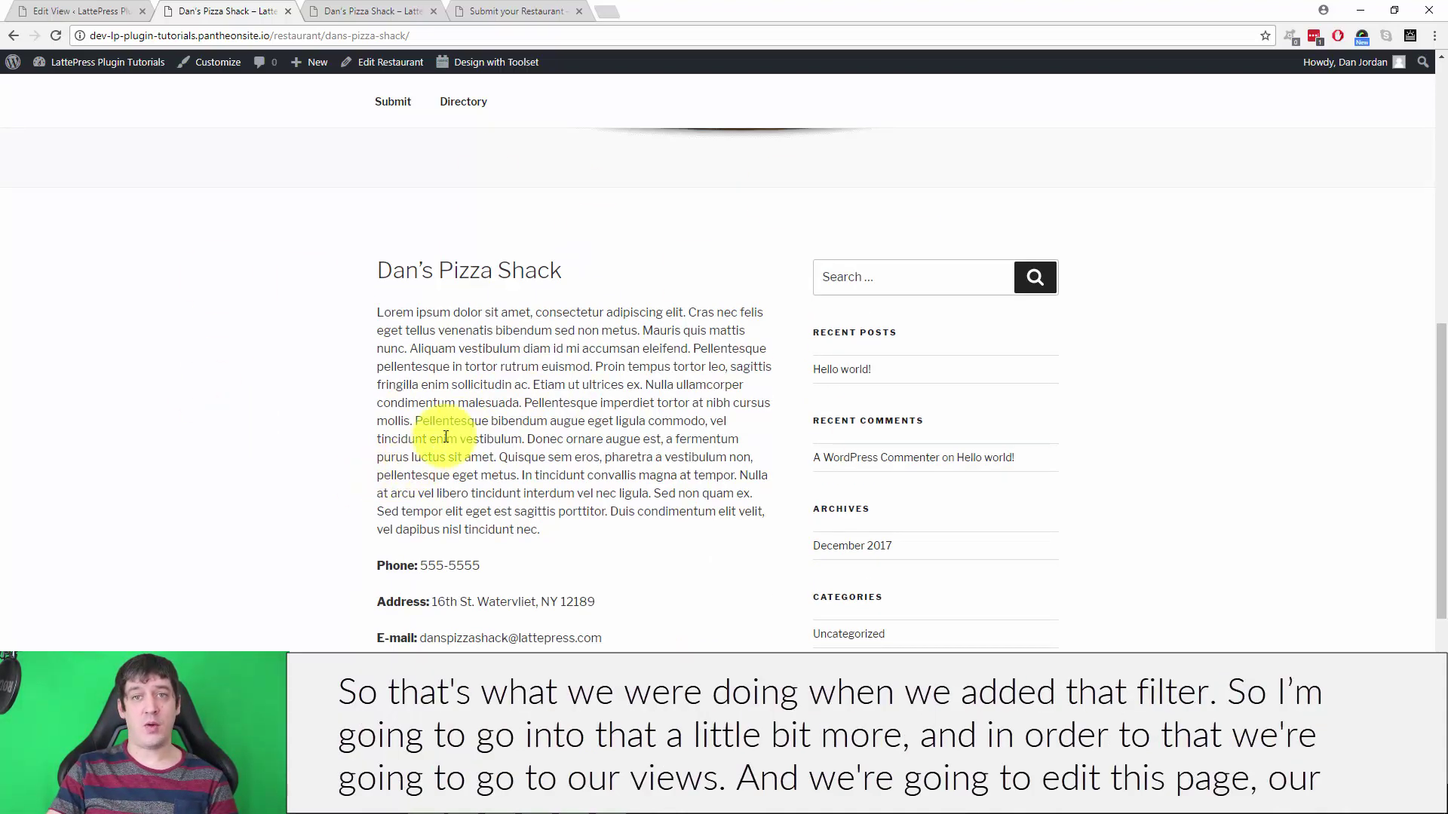
scroll(464, 436, "down", 2)
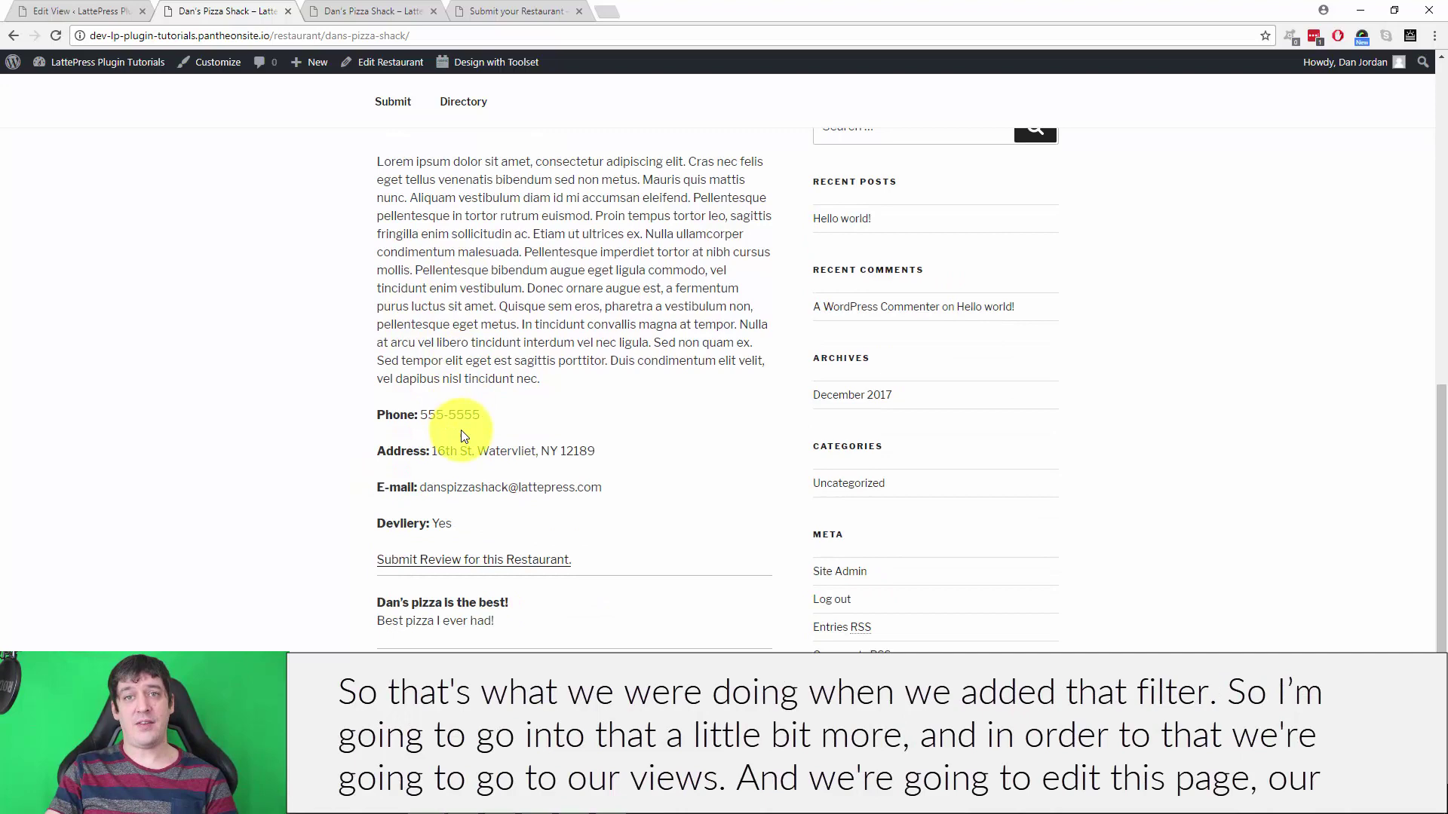
- Go from the Views list to the Restaurant Listings view's editor
left_click(87, 7)
scroll(179, 554, "down", 4)
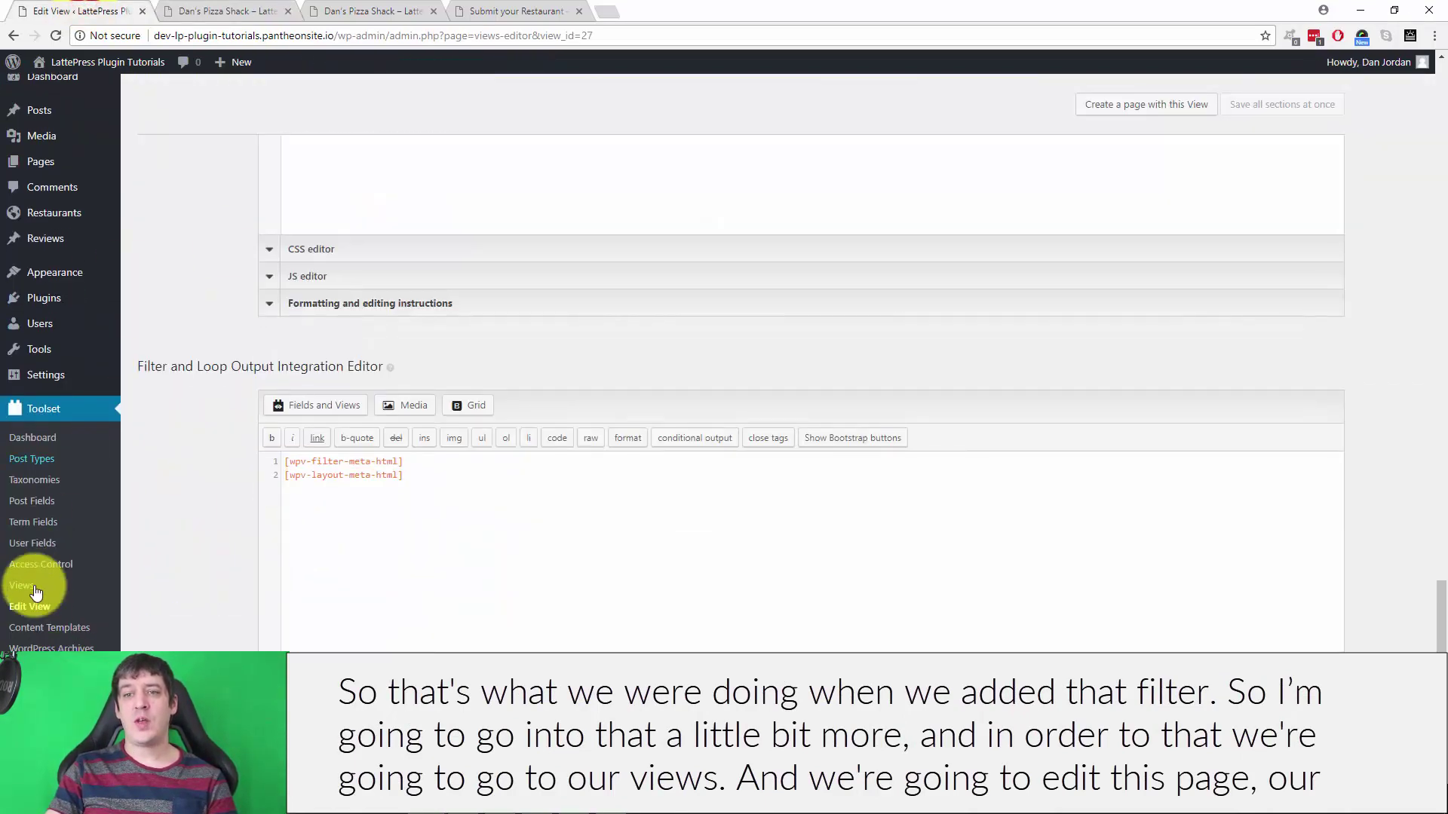
left_click(32, 587)
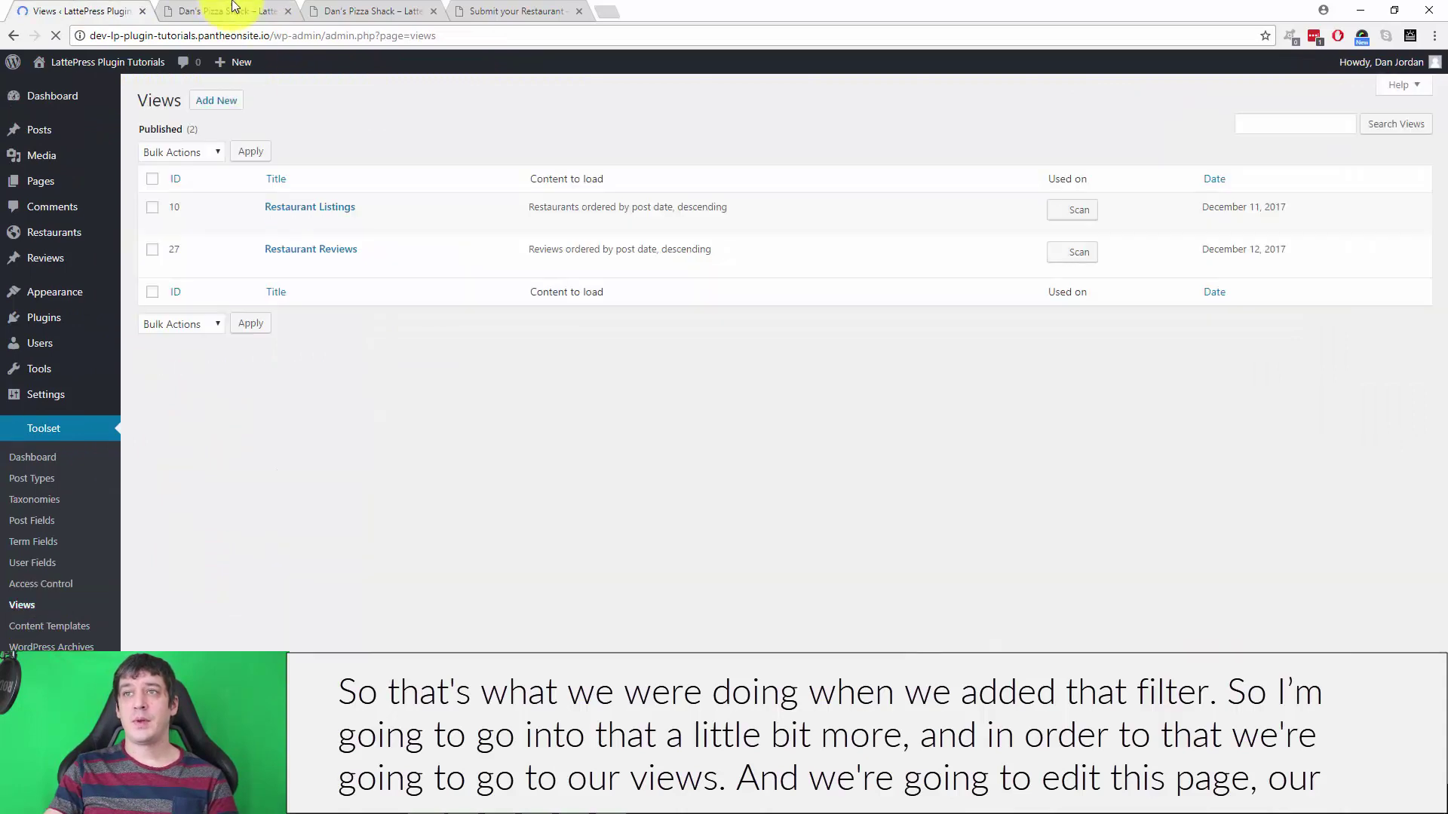
left_click(226, 10)
scroll(469, 485, "up", 5)
left_click(464, 102)
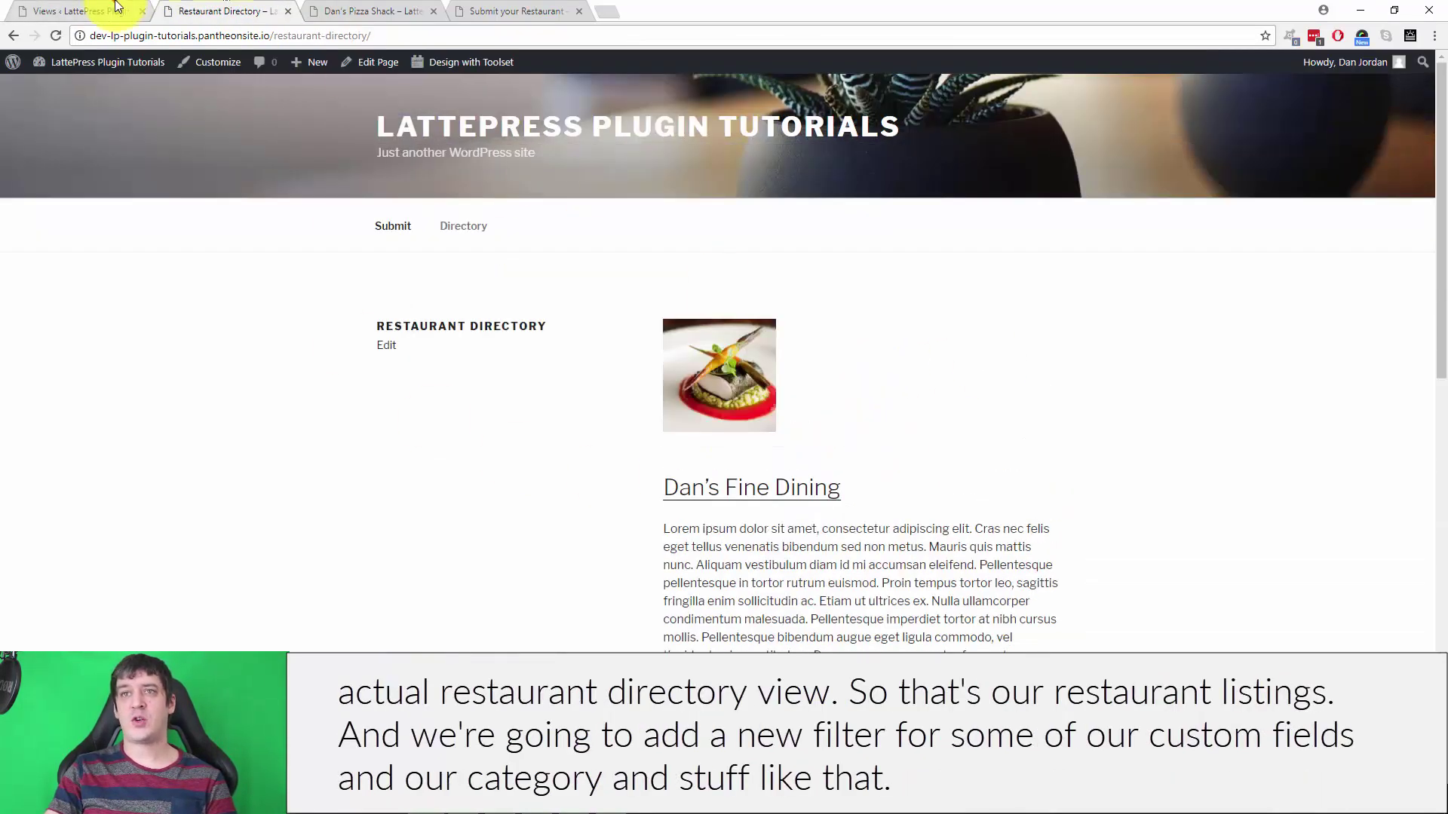
left_click(117, 6)
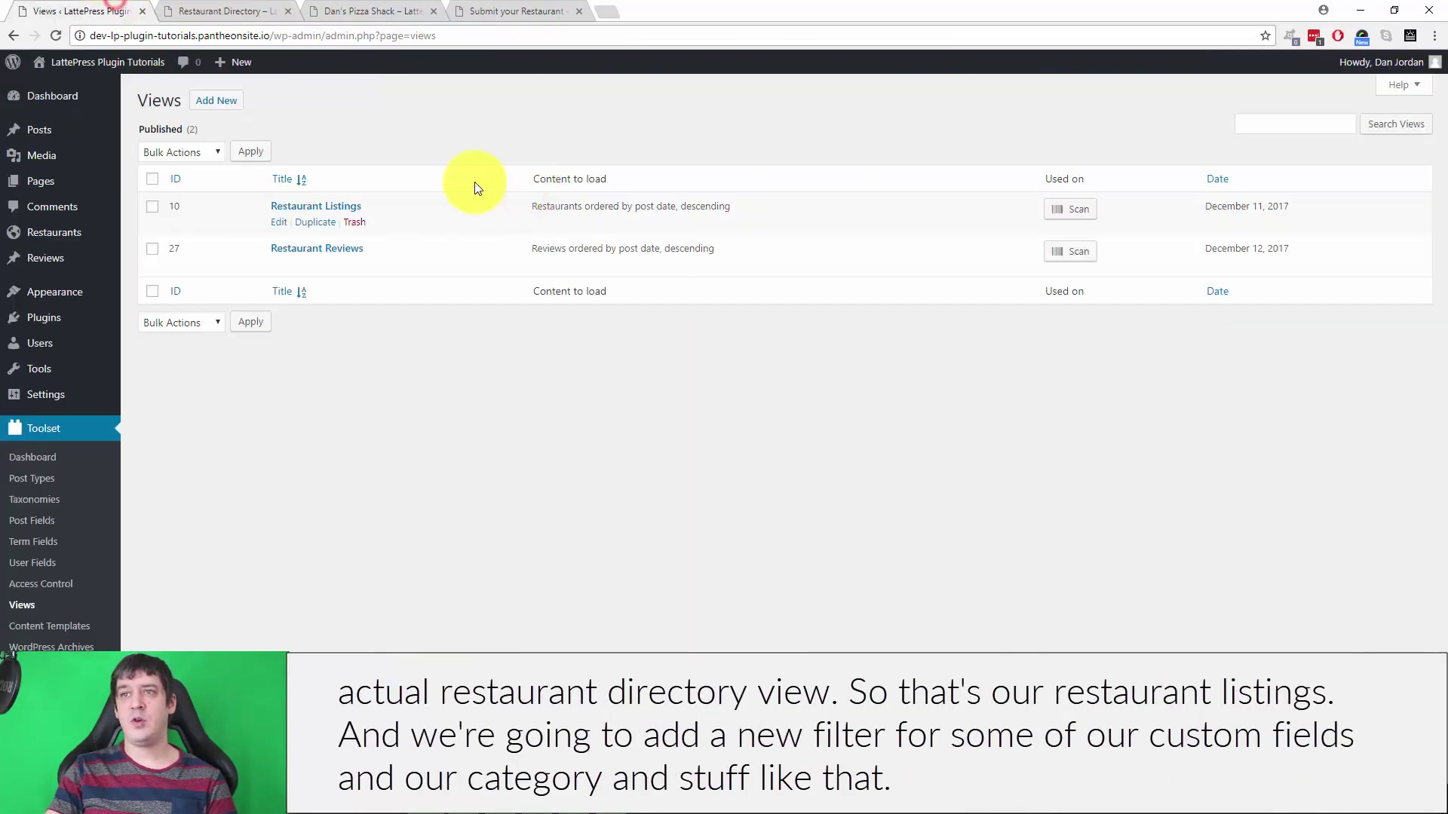
left_click(276, 222)
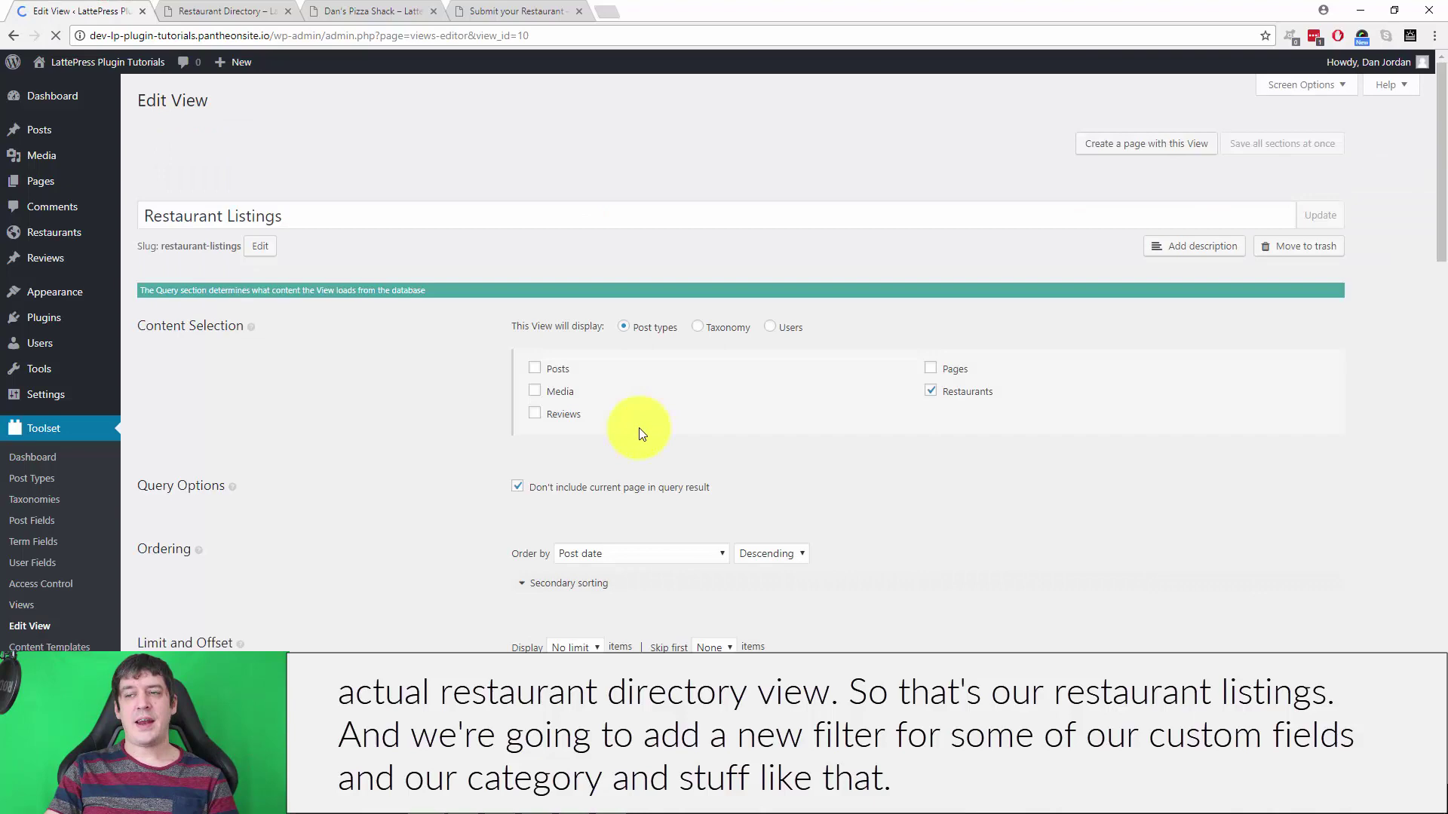
- In the Filter Editor, open an empty line between the wpv-filter-controls opening and closing shortcodes
scroll(640, 428, "down", 2)
scroll(639, 428, "down", 3)
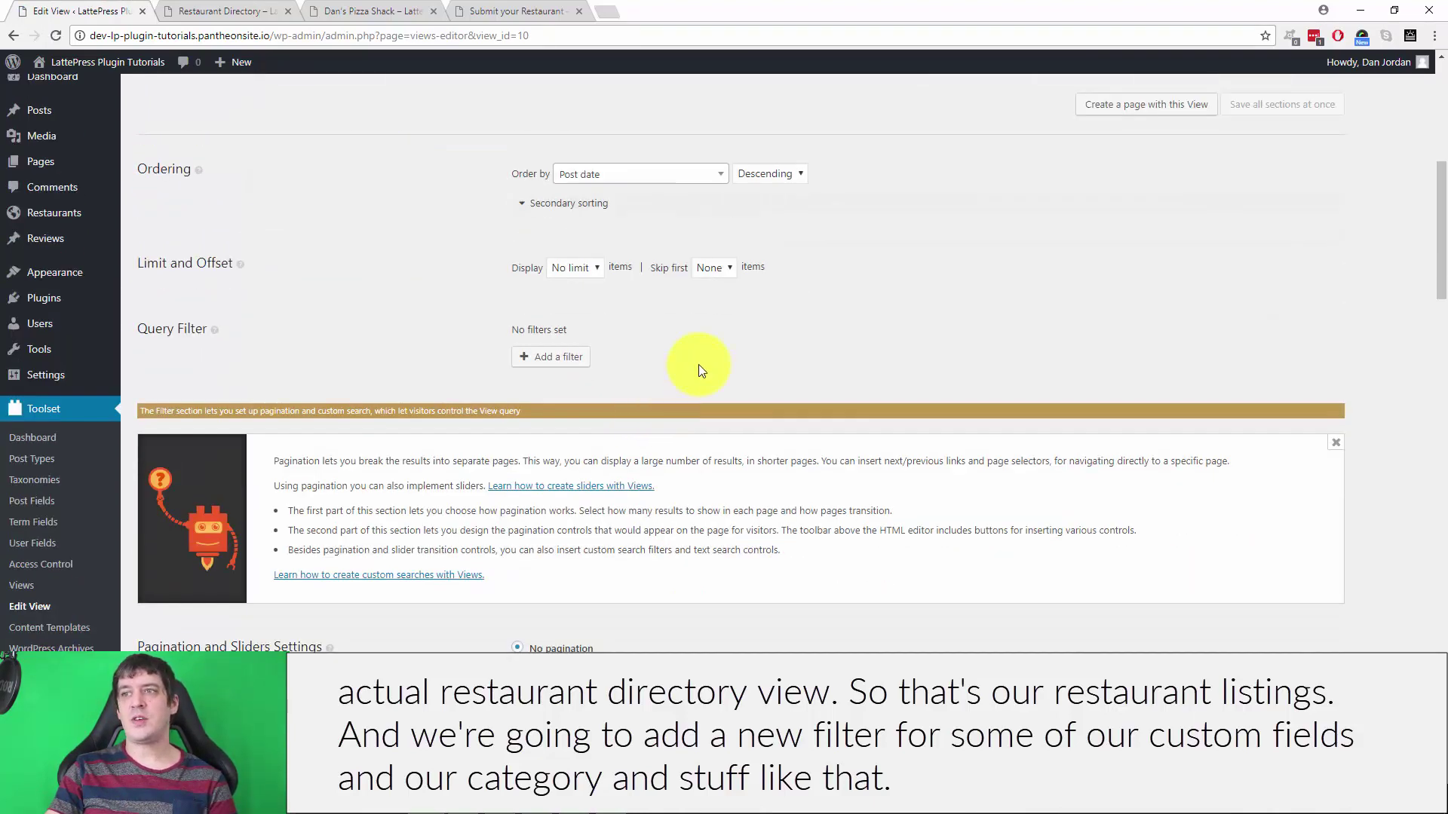
scroll(983, 318, "down", 5)
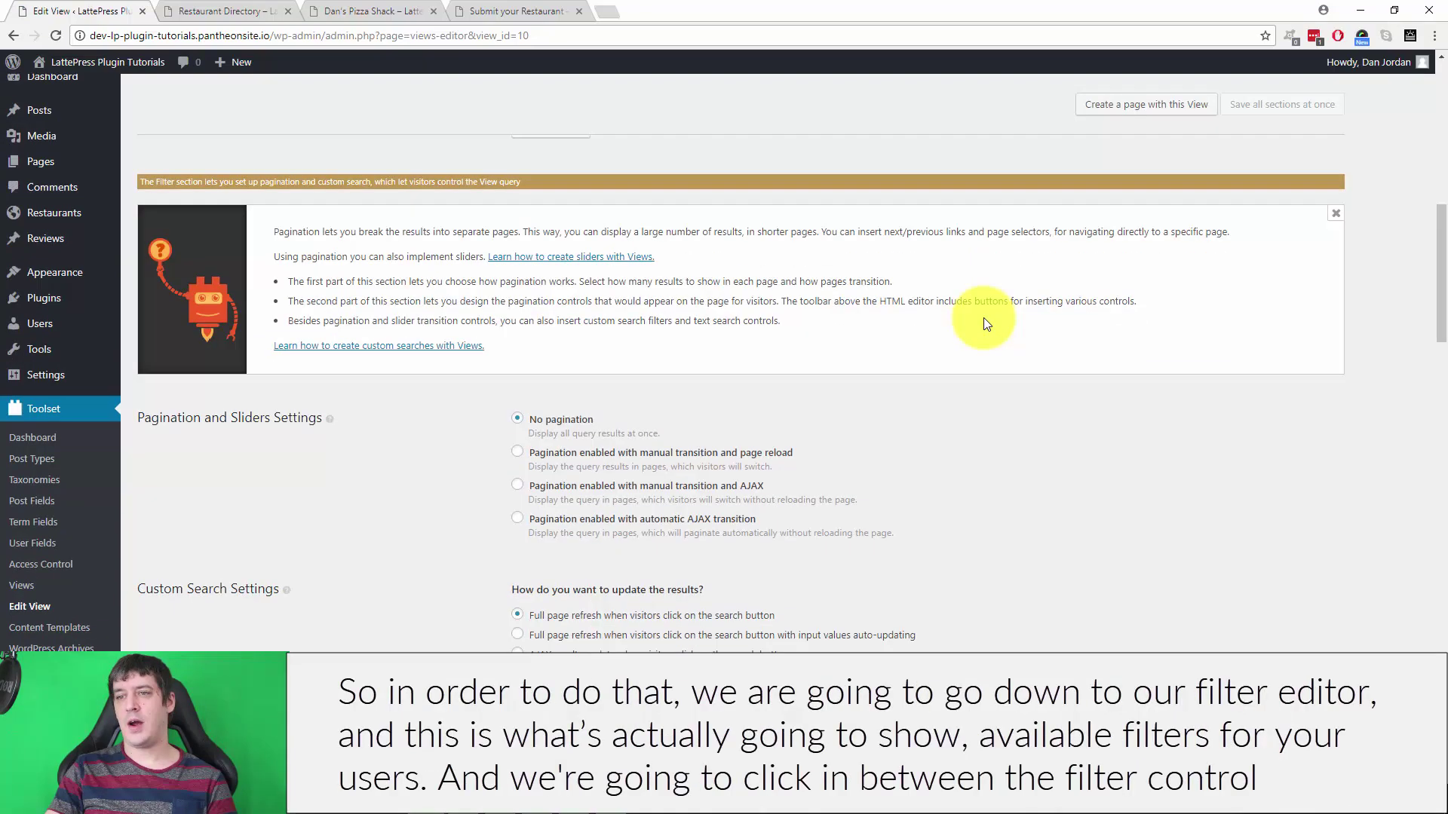
scroll(965, 355, "up", 6)
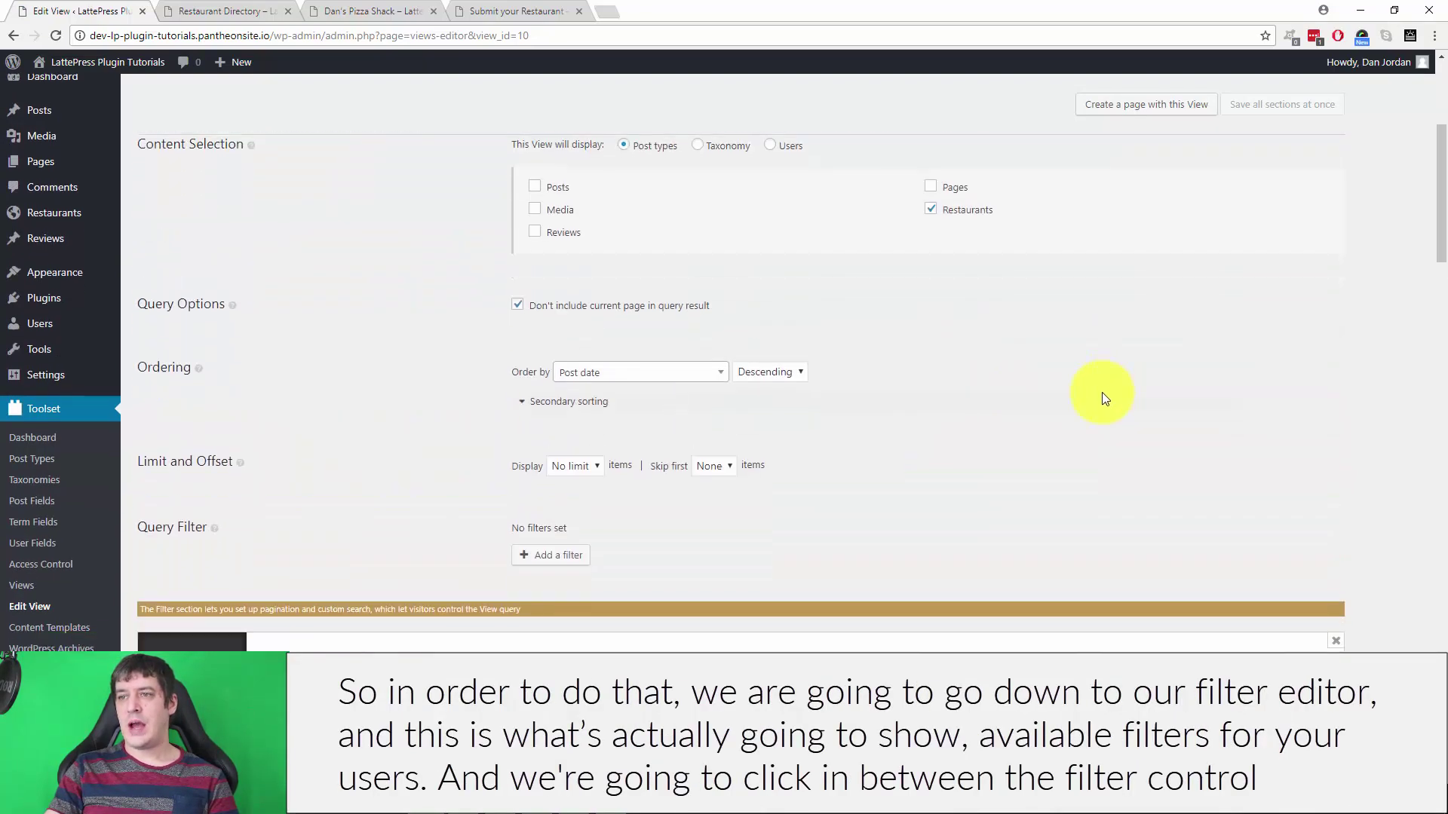
scroll(1097, 394, "down", 13)
scroll(1202, 460, "up", 2)
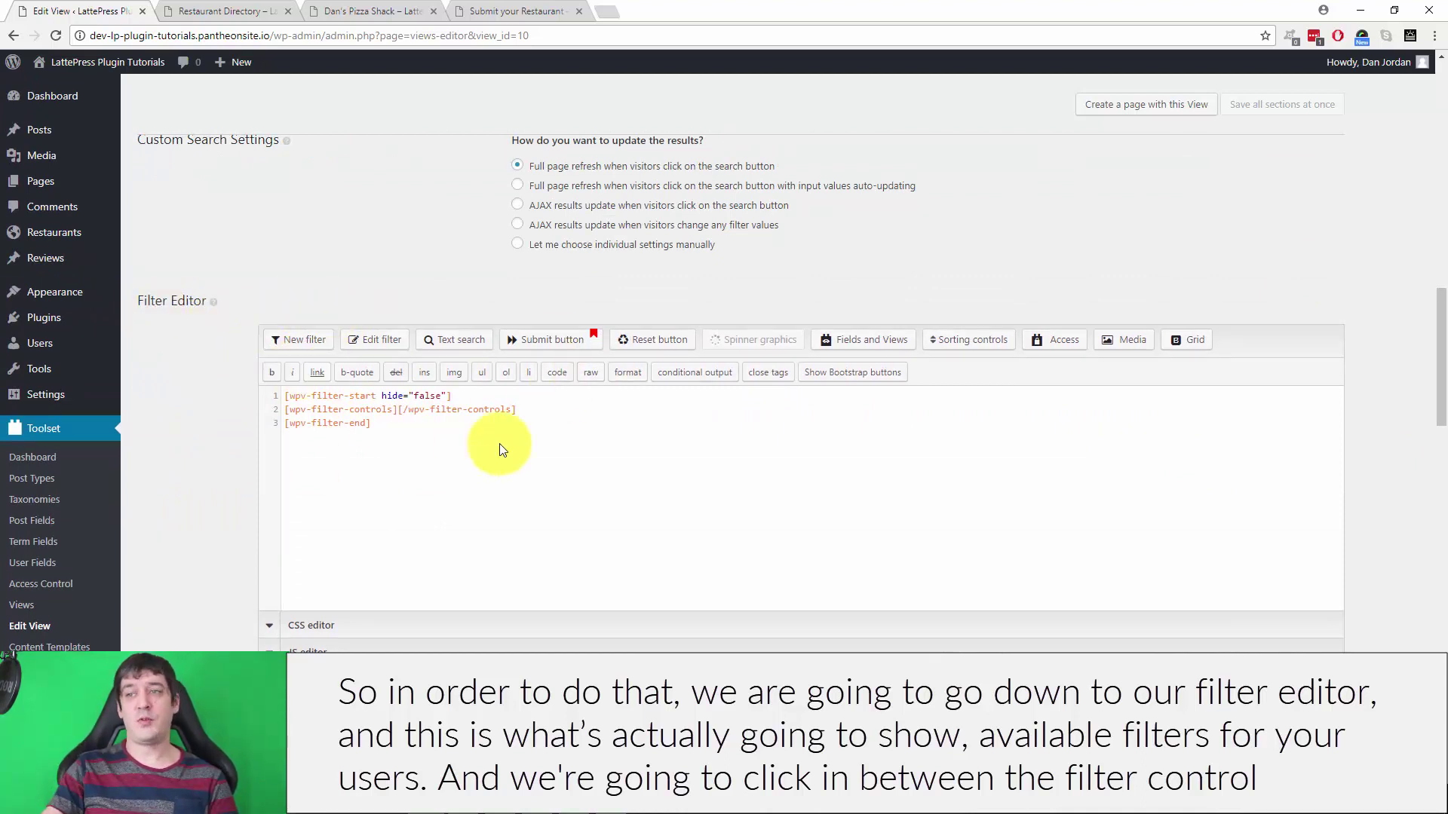
left_click(398, 409)
key("Return")
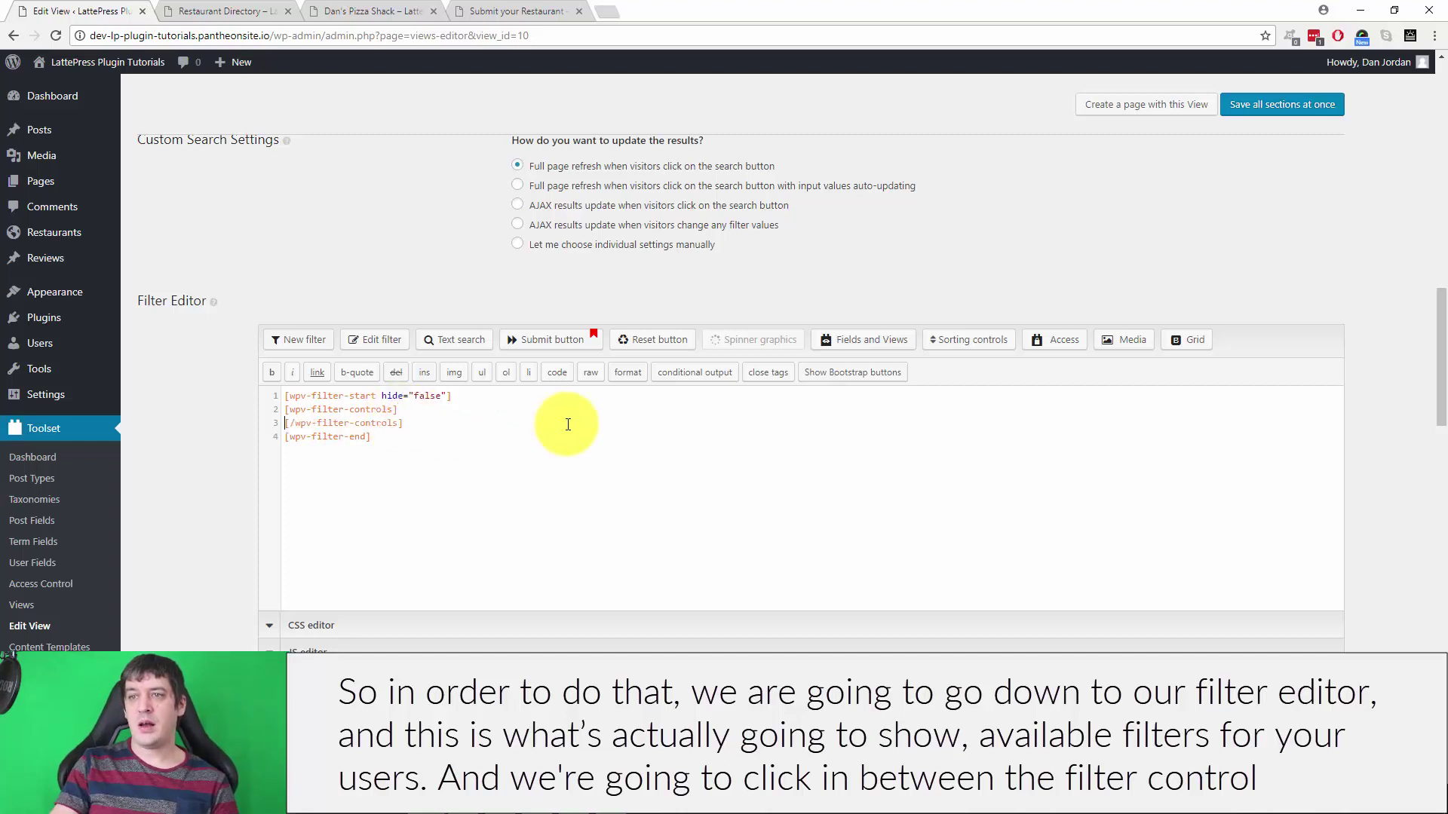
key("Return")
left_click(302, 420)
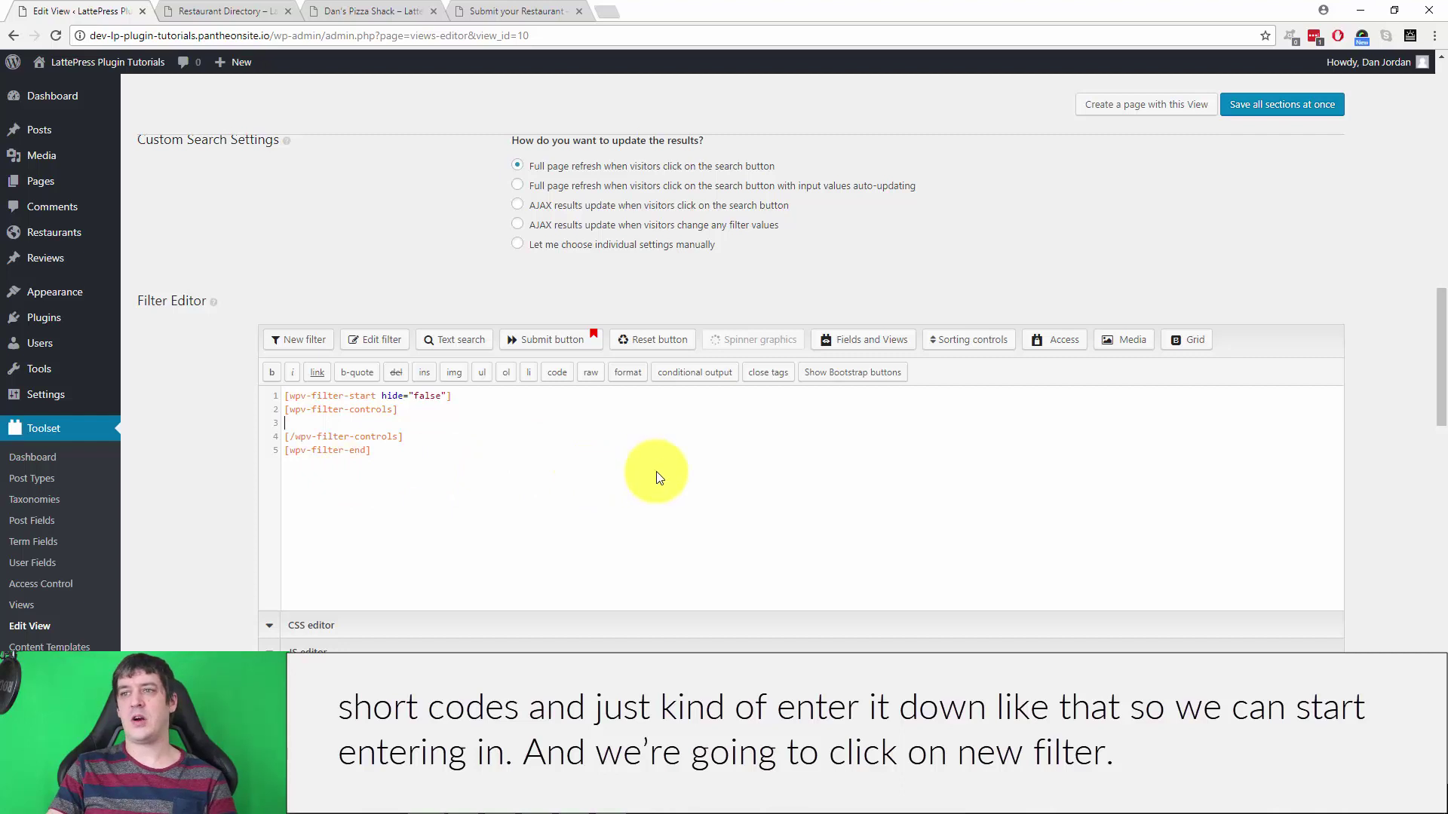
- Insert a Restaurant Categories dropdown filter labelled 'Filter by Category', URL parameter wpv-restaurant-category
left_click(304, 341)
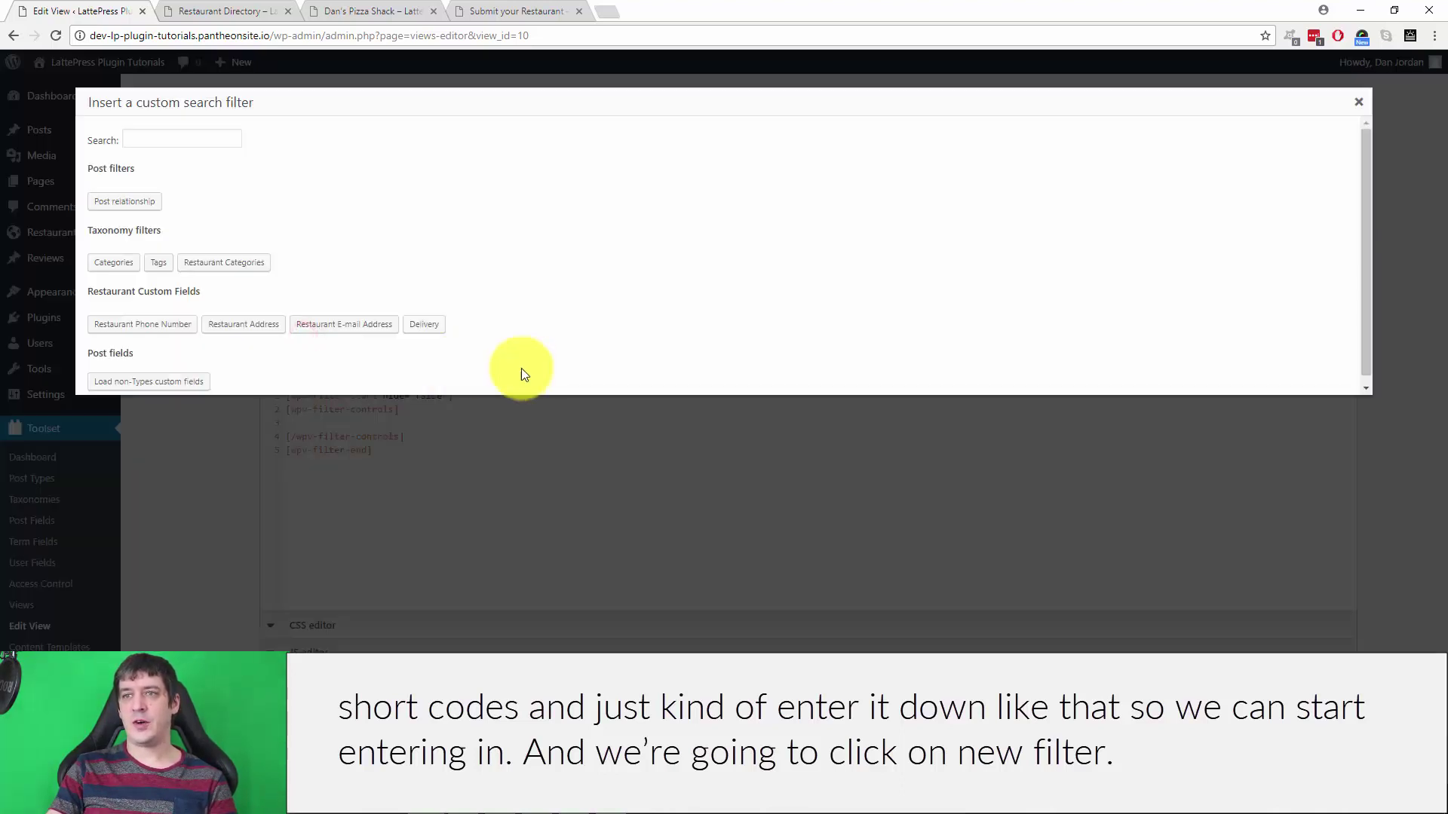
left_click(242, 265)
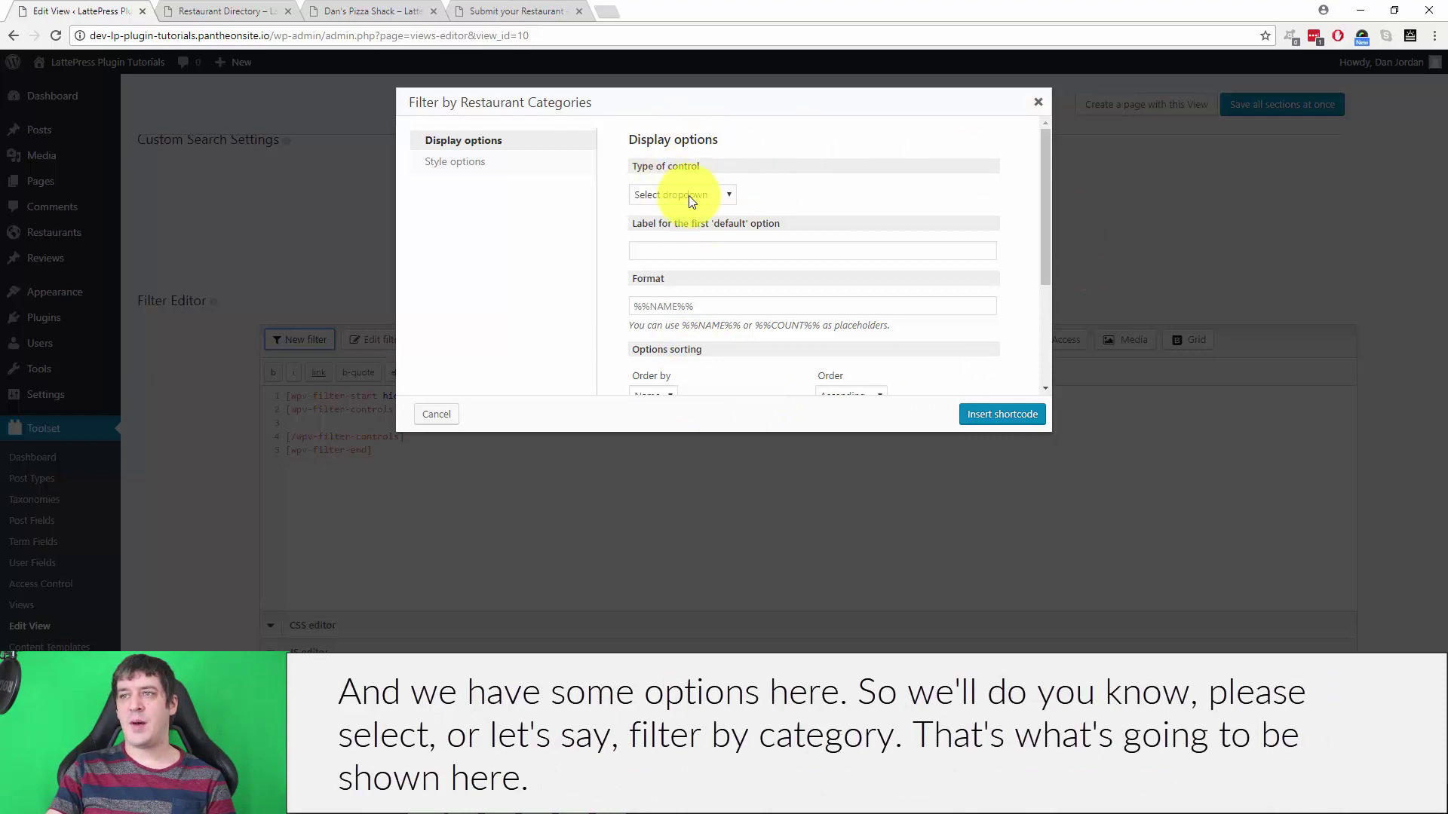
left_click(729, 243)
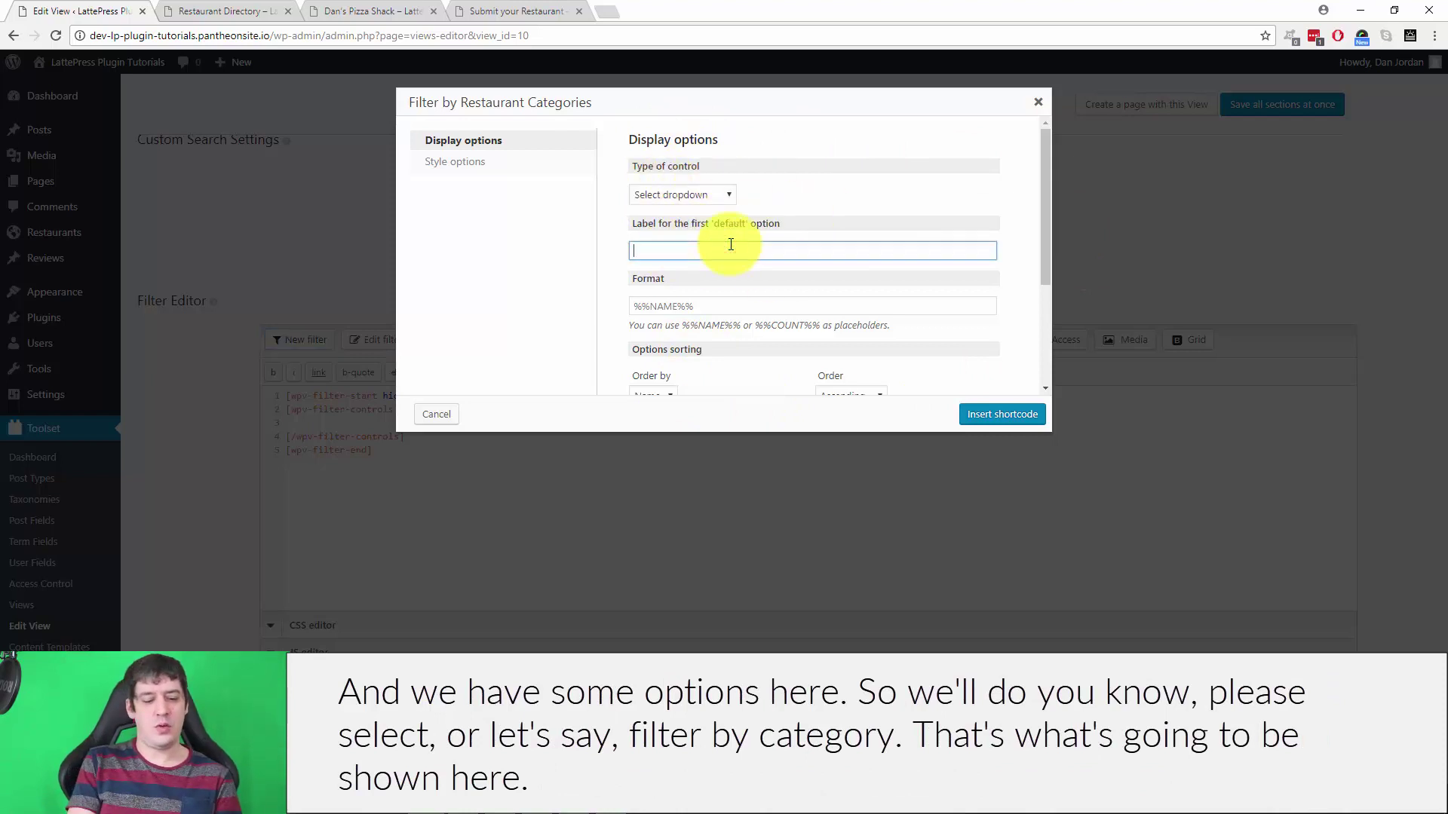
type("Please Select")
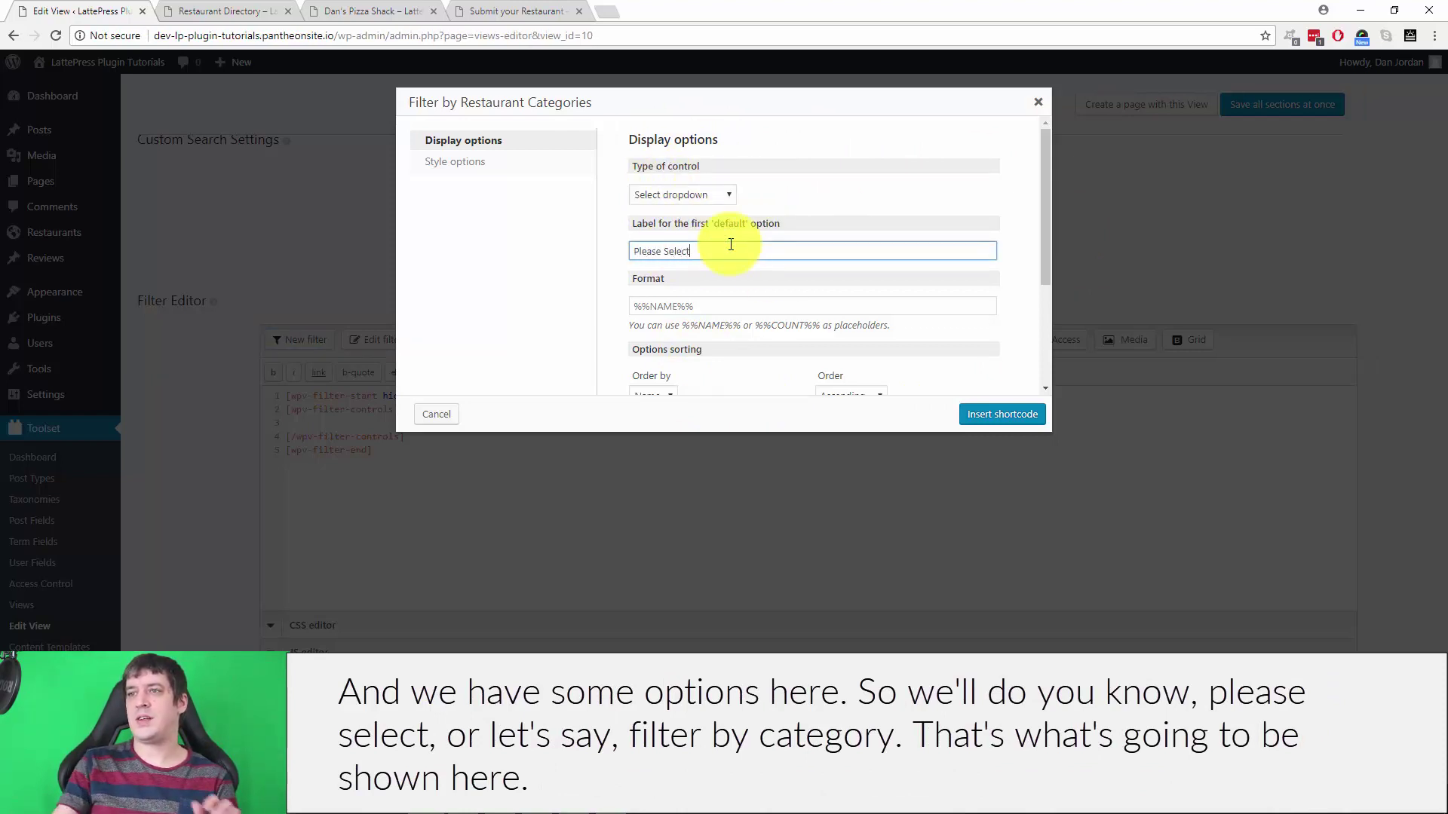
left_click_drag(709, 250, 576, 252)
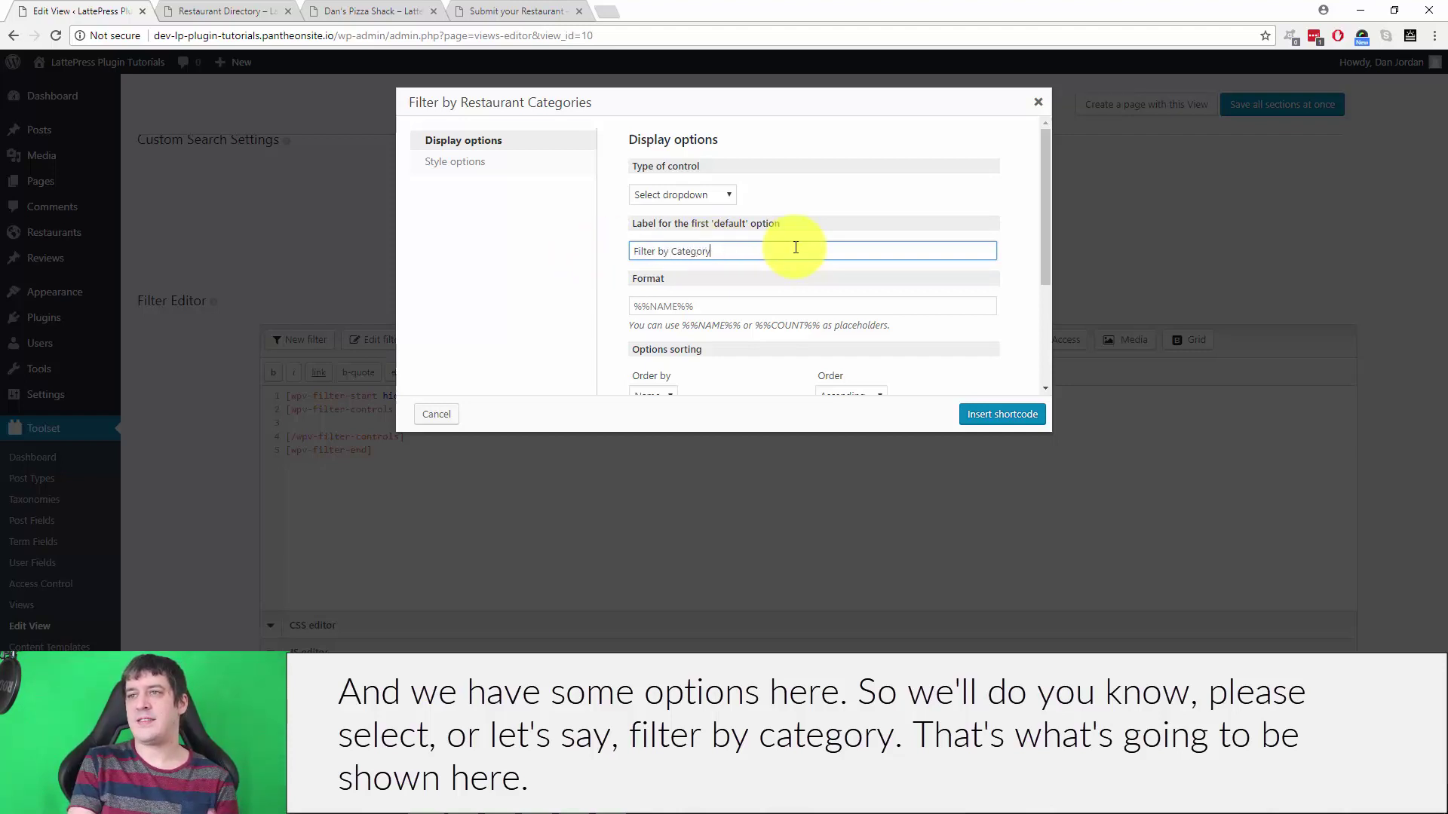
left_click(685, 190)
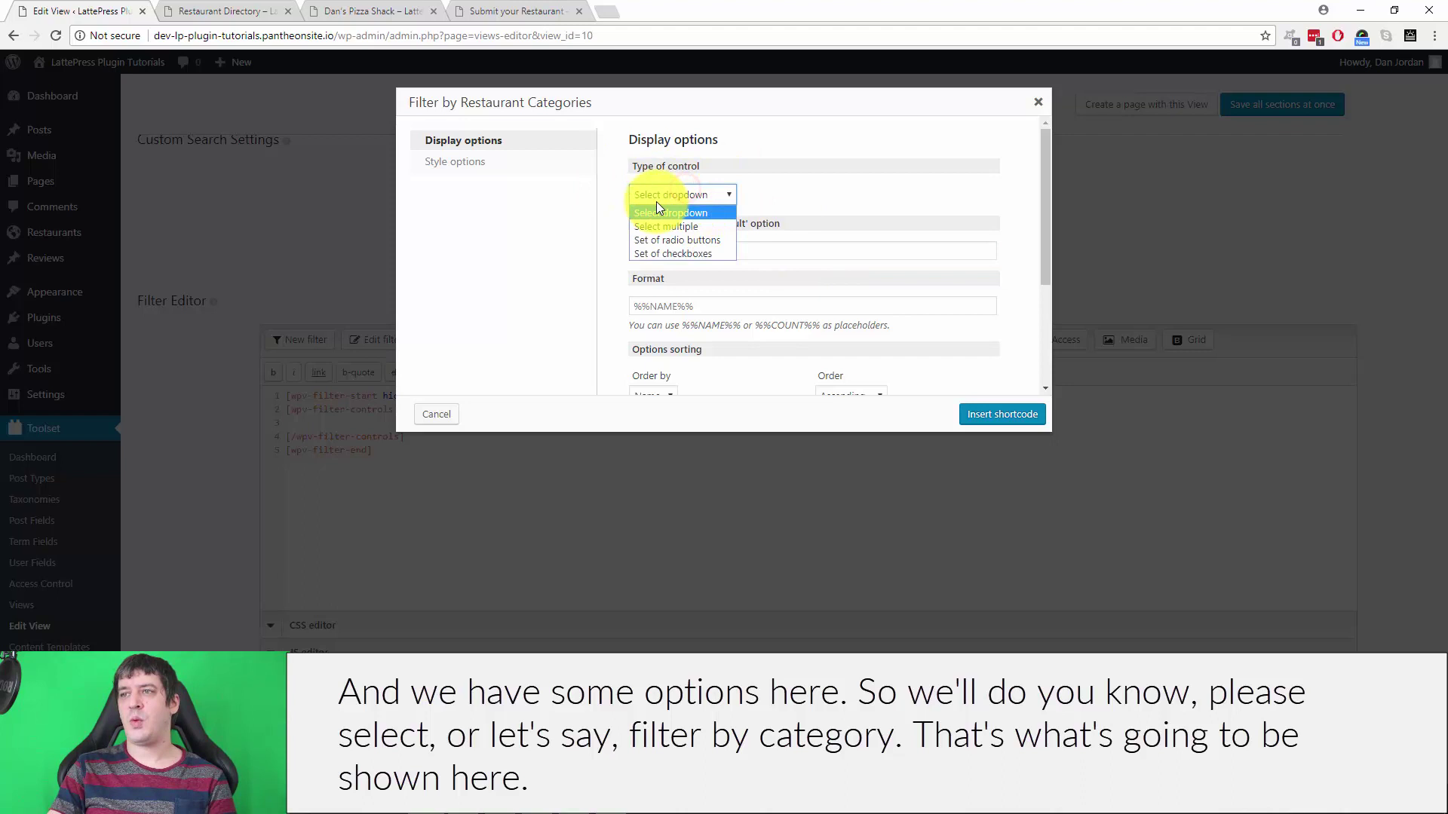
left_click(689, 213)
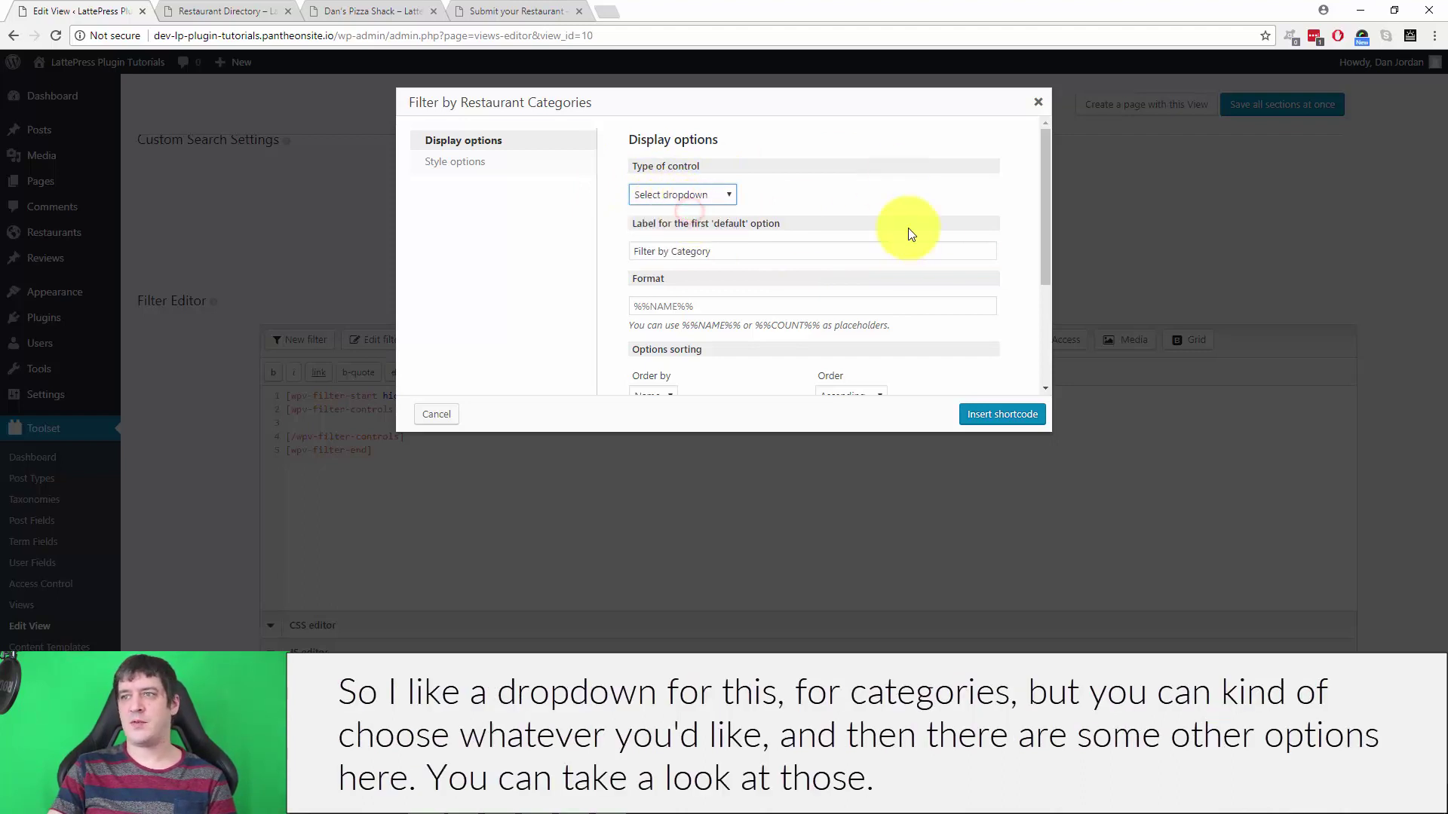
scroll(909, 226, "down", 2)
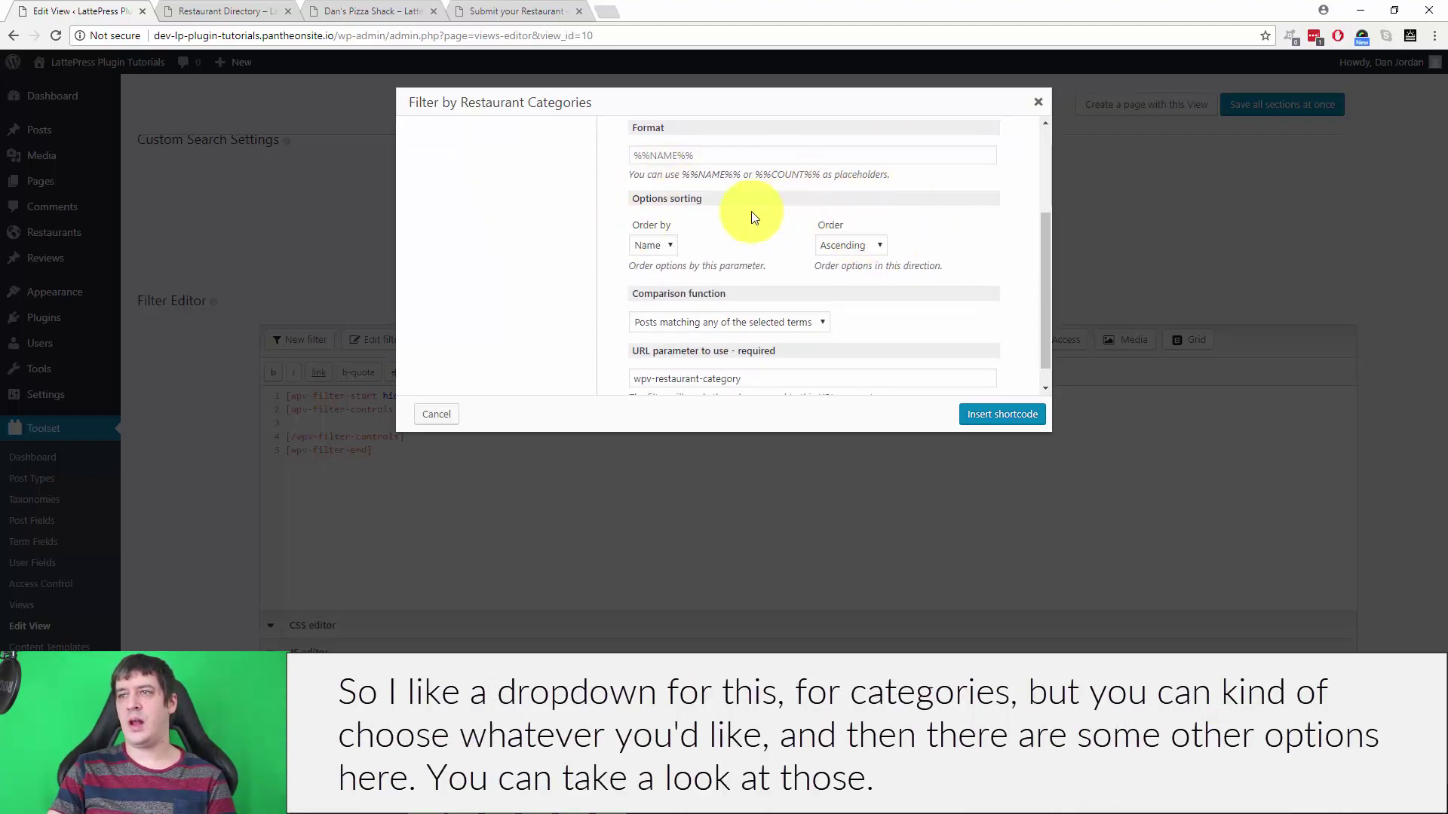
scroll(825, 377, "down", 1)
left_click(997, 414)
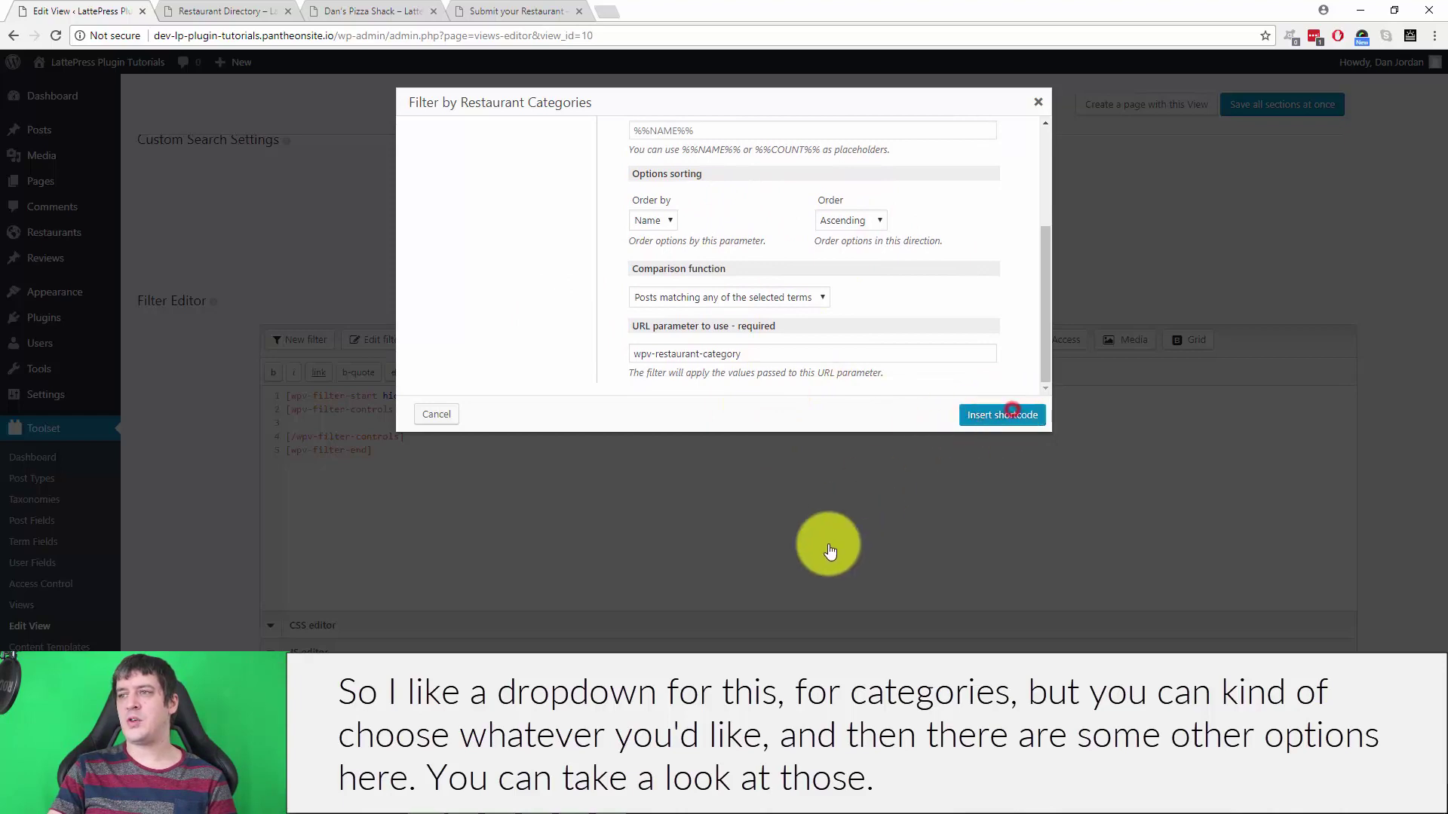
- On a new line, insert a Delivery field filter with control 'As defined in Types' (wpv-wpcf-delivery)
key("Return")
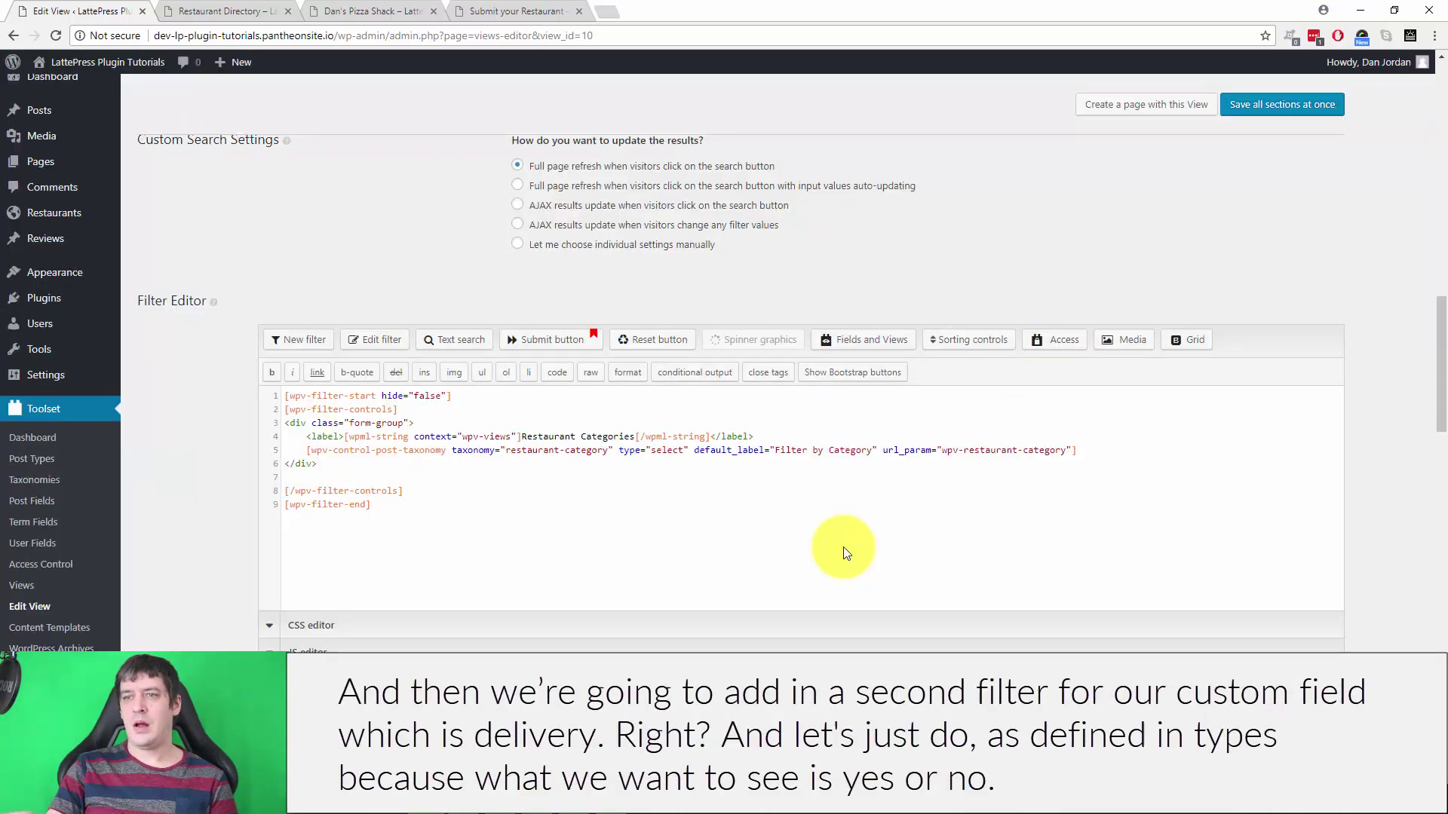
left_click(299, 343)
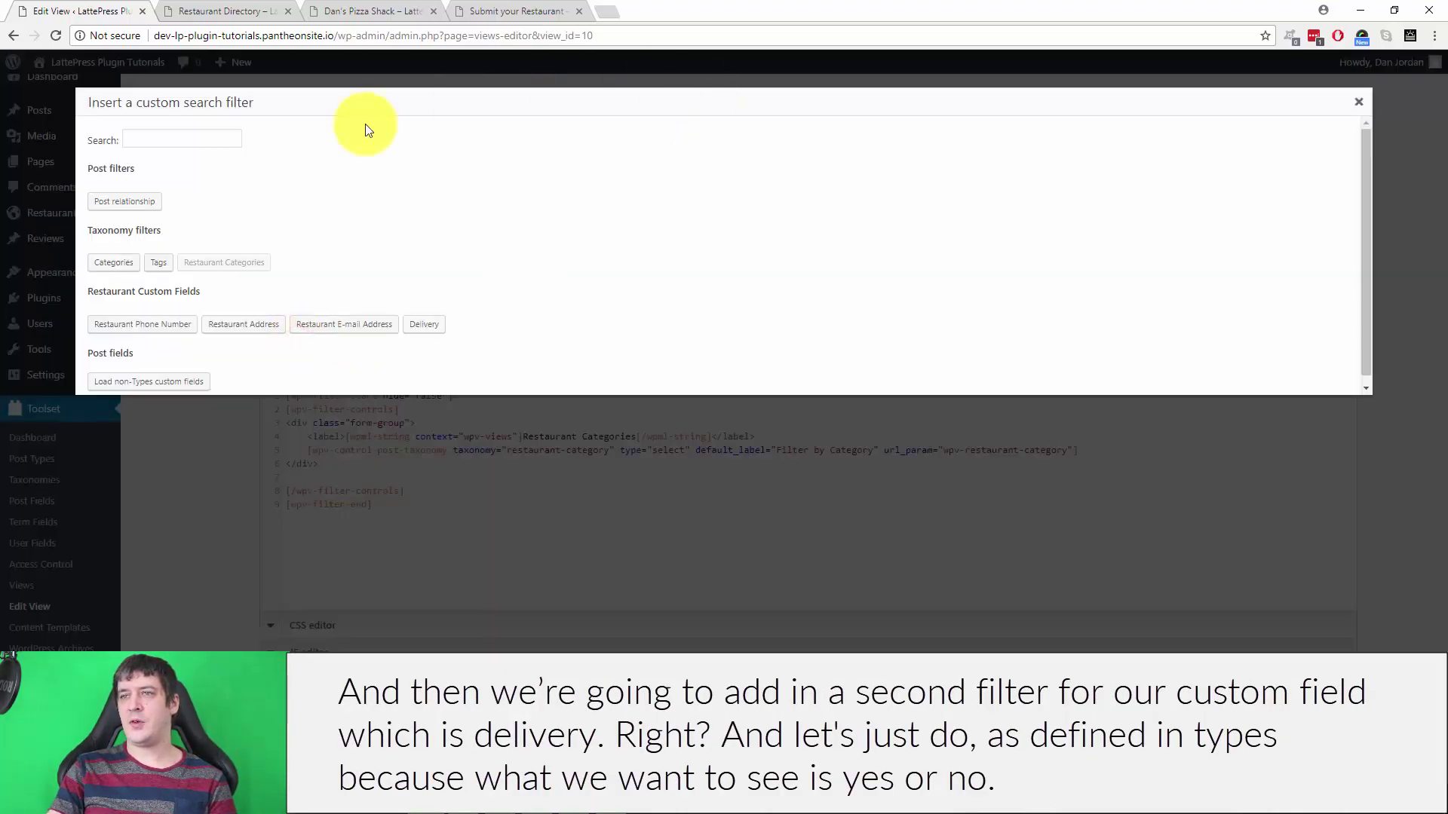
left_click(422, 324)
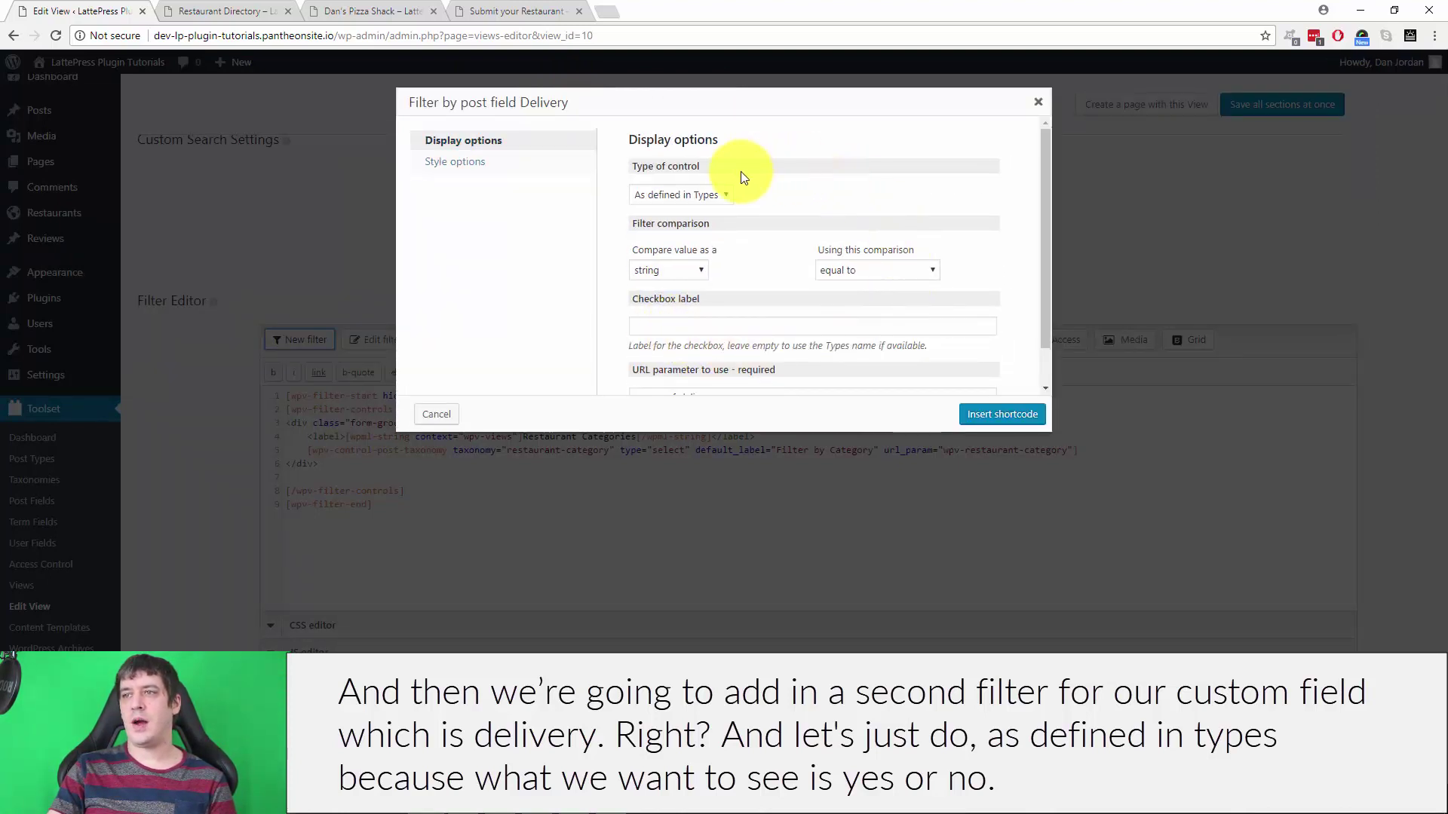
left_click(692, 193)
left_click(682, 225)
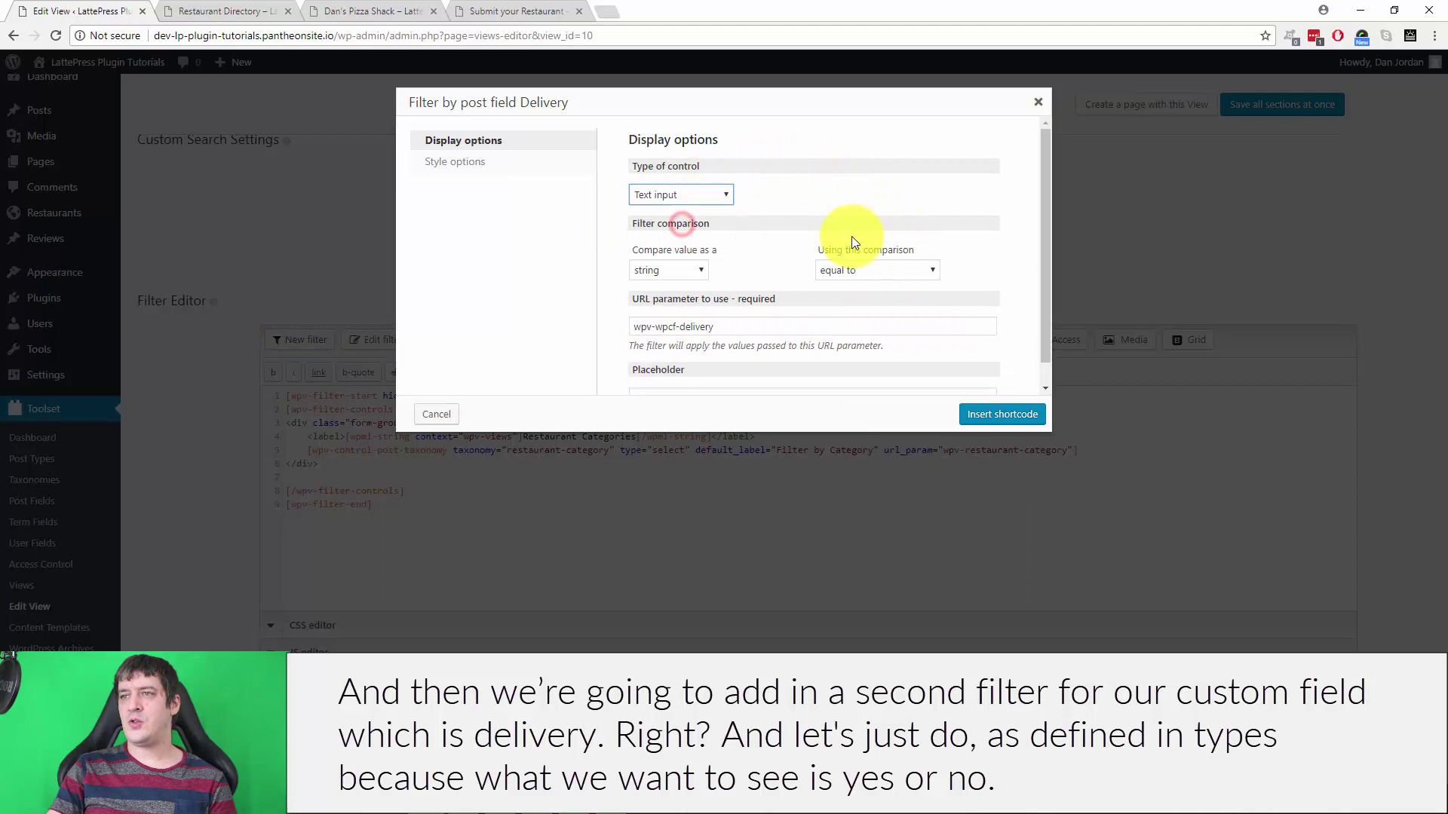
left_click(701, 199)
left_click(712, 213)
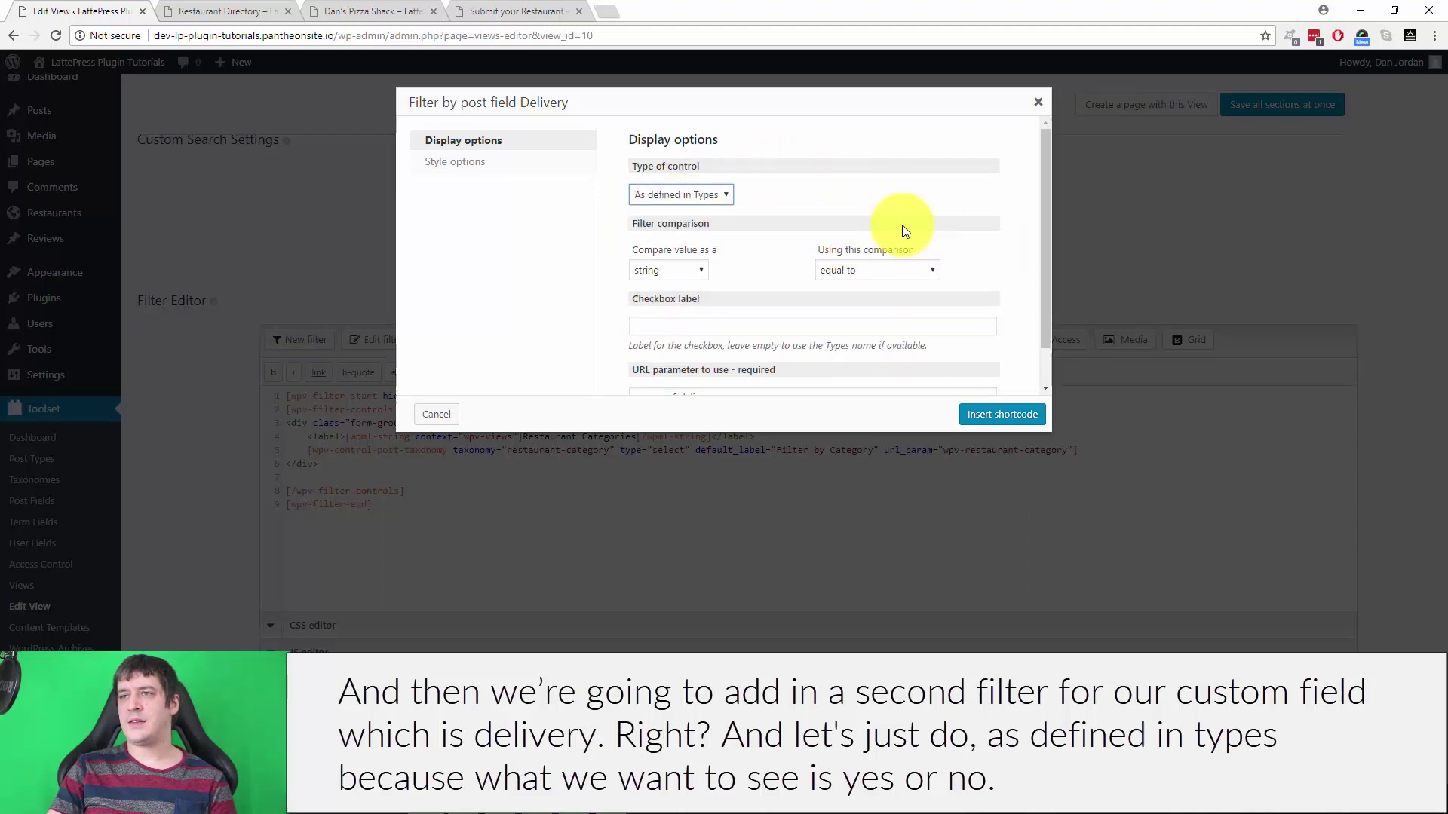
scroll(784, 275, "down", 1)
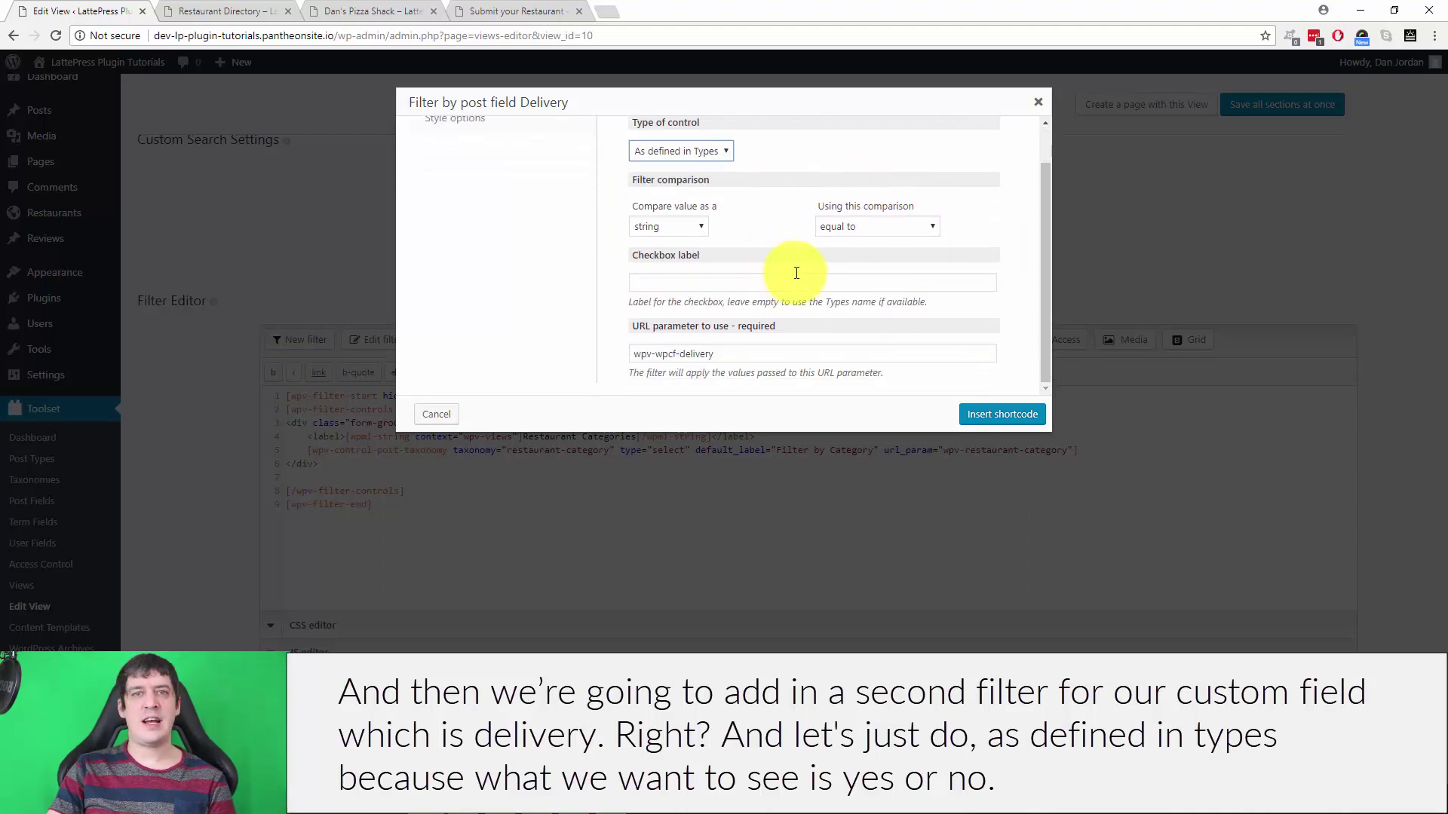
left_click(996, 415)
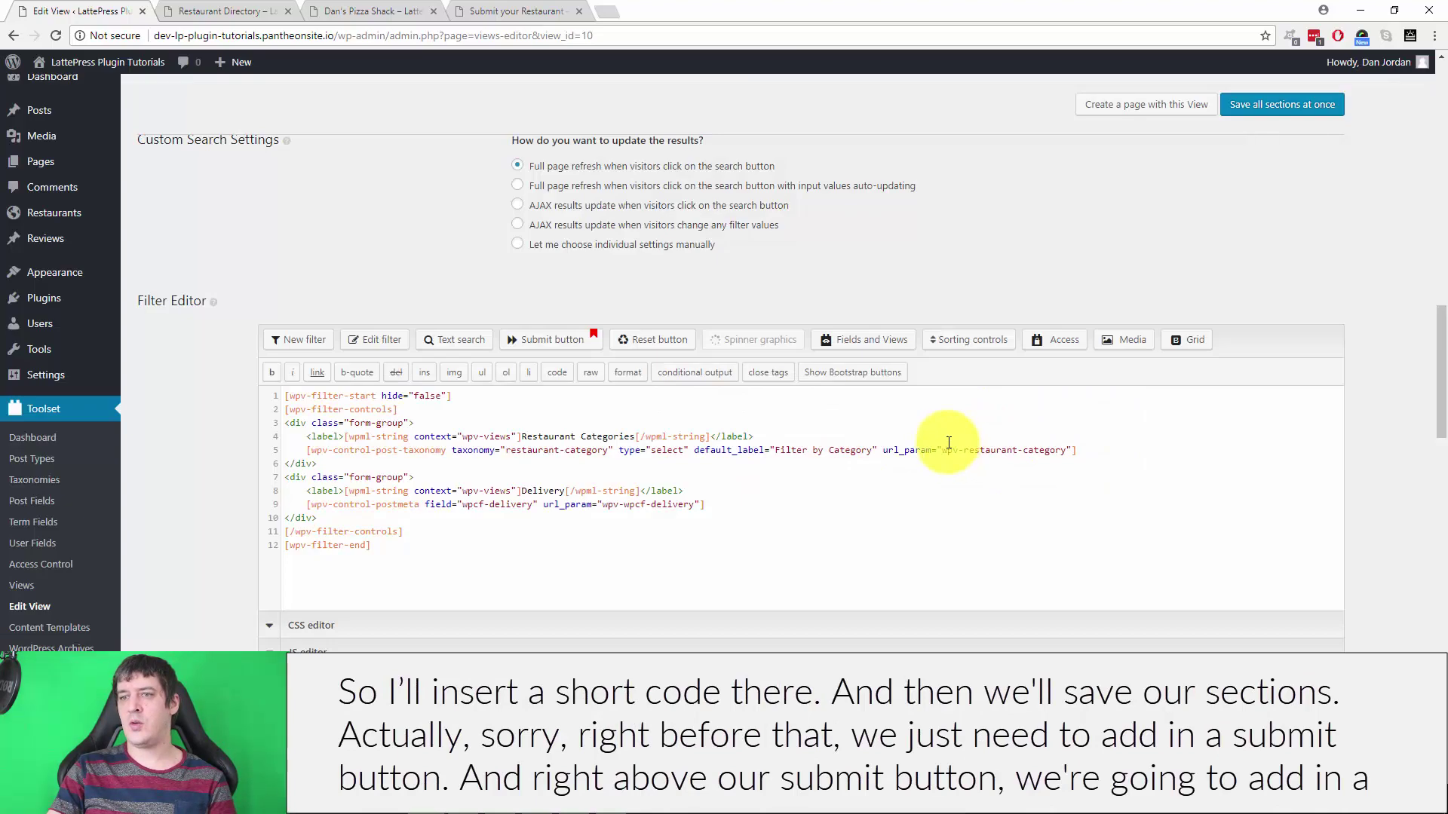
- Save the view, then insert a bootstrap submit button after Delivery with a blank line above
left_click(1282, 104)
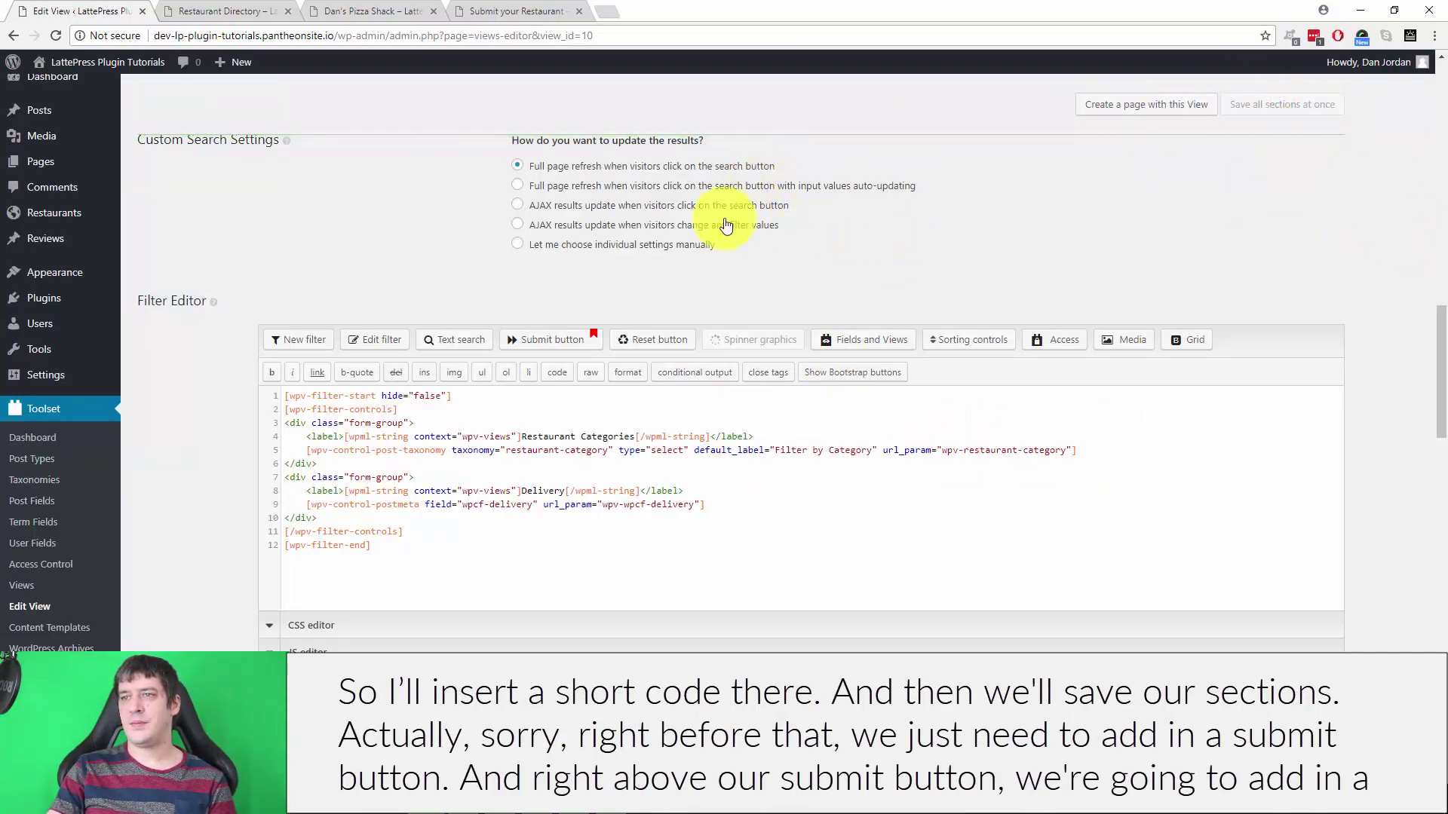
left_click(381, 517)
key("Return")
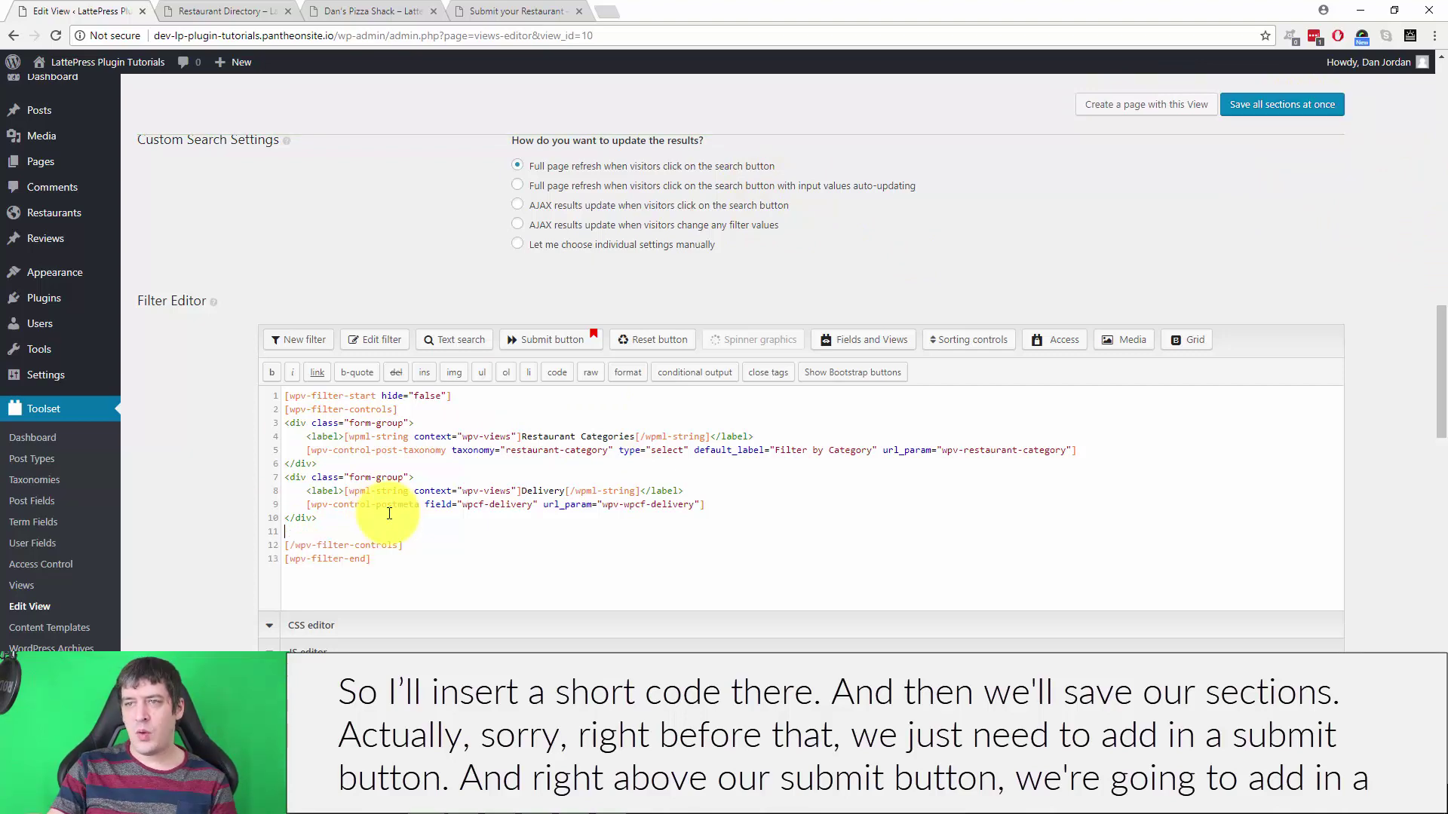
left_click(544, 340)
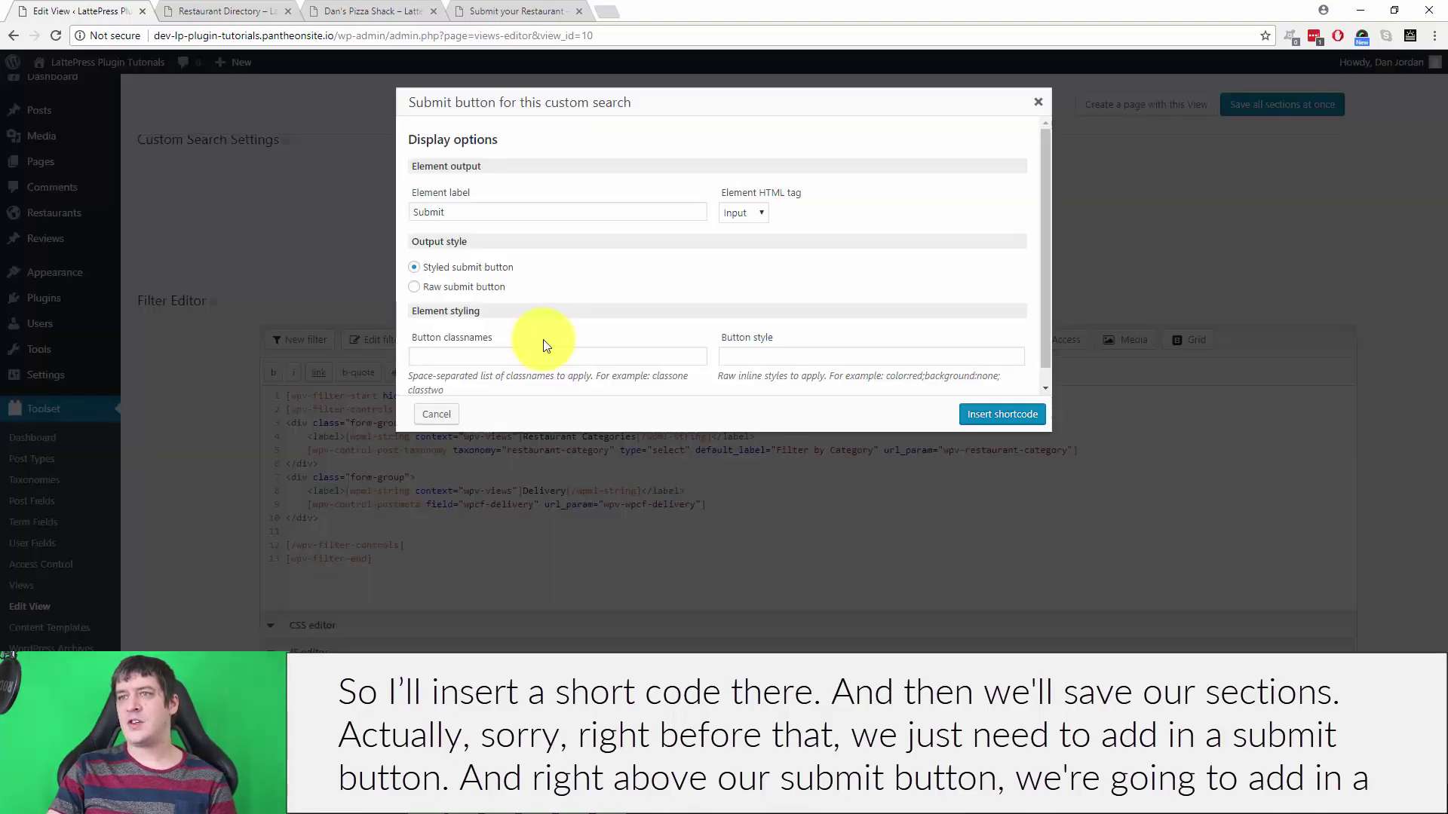
left_click(1008, 414)
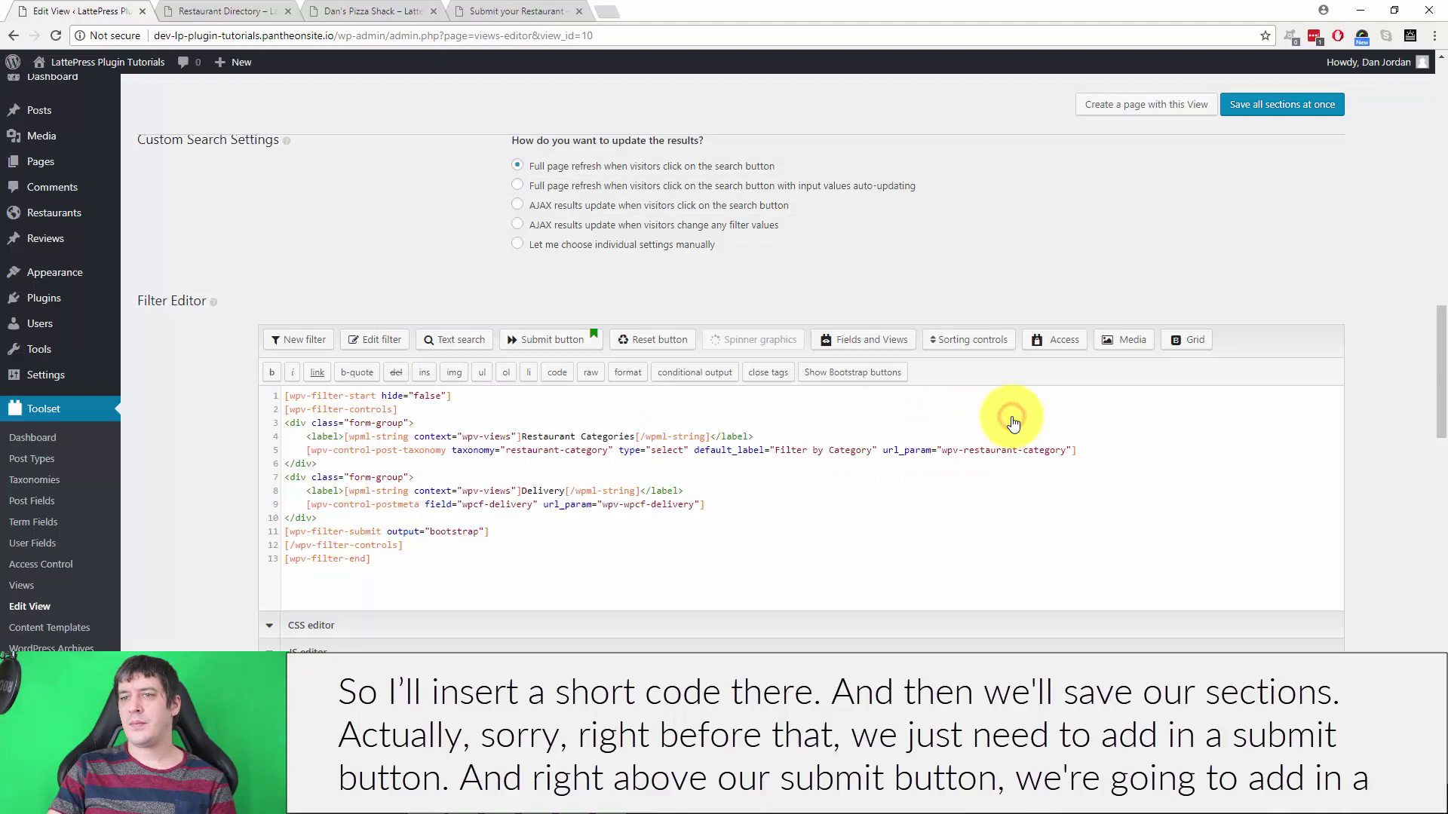
left_click(347, 516)
key("Return")
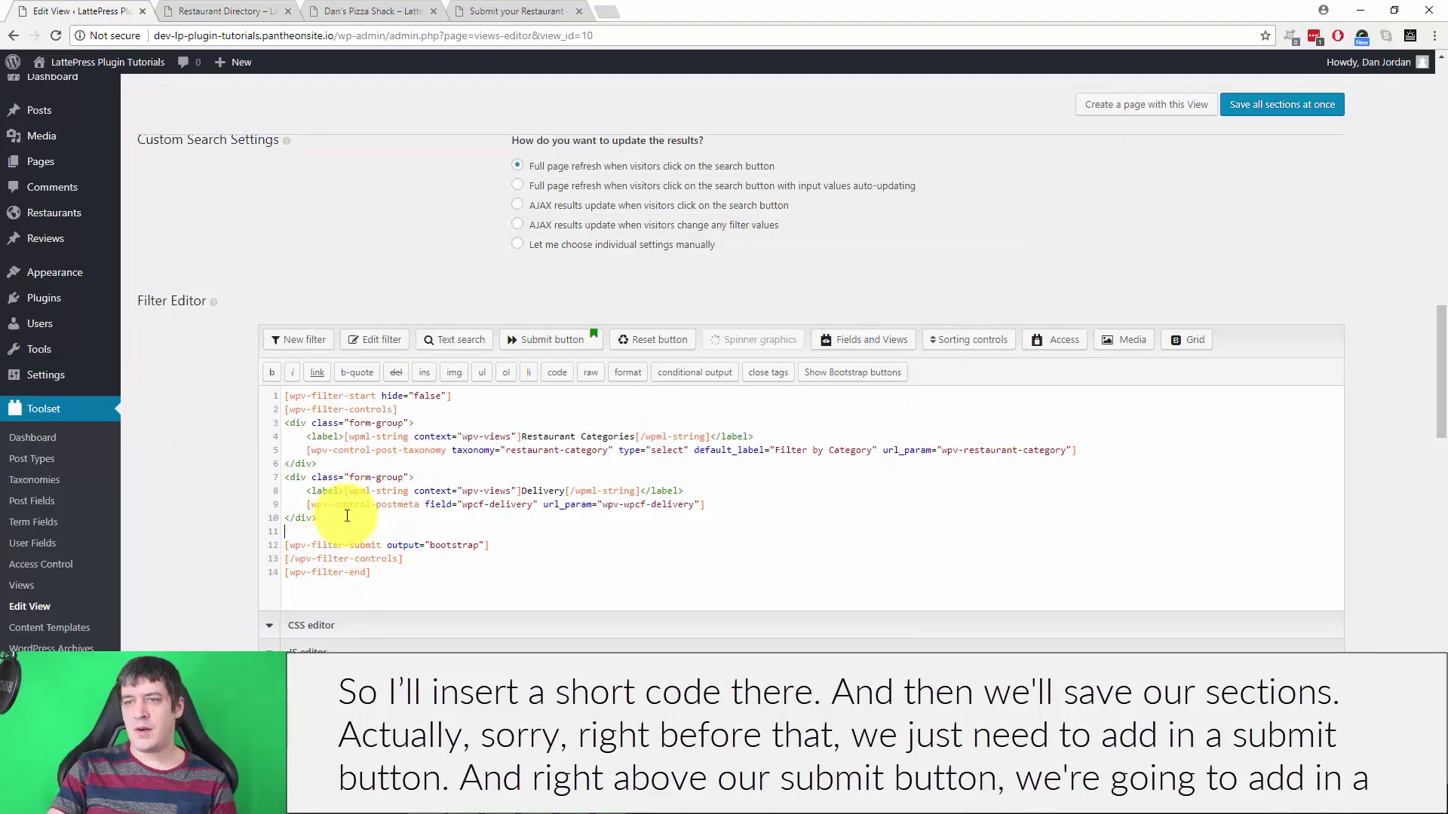
- Insert a text search box above Submit, save the view, and reload the Restaurant Directory page
left_click(465, 338)
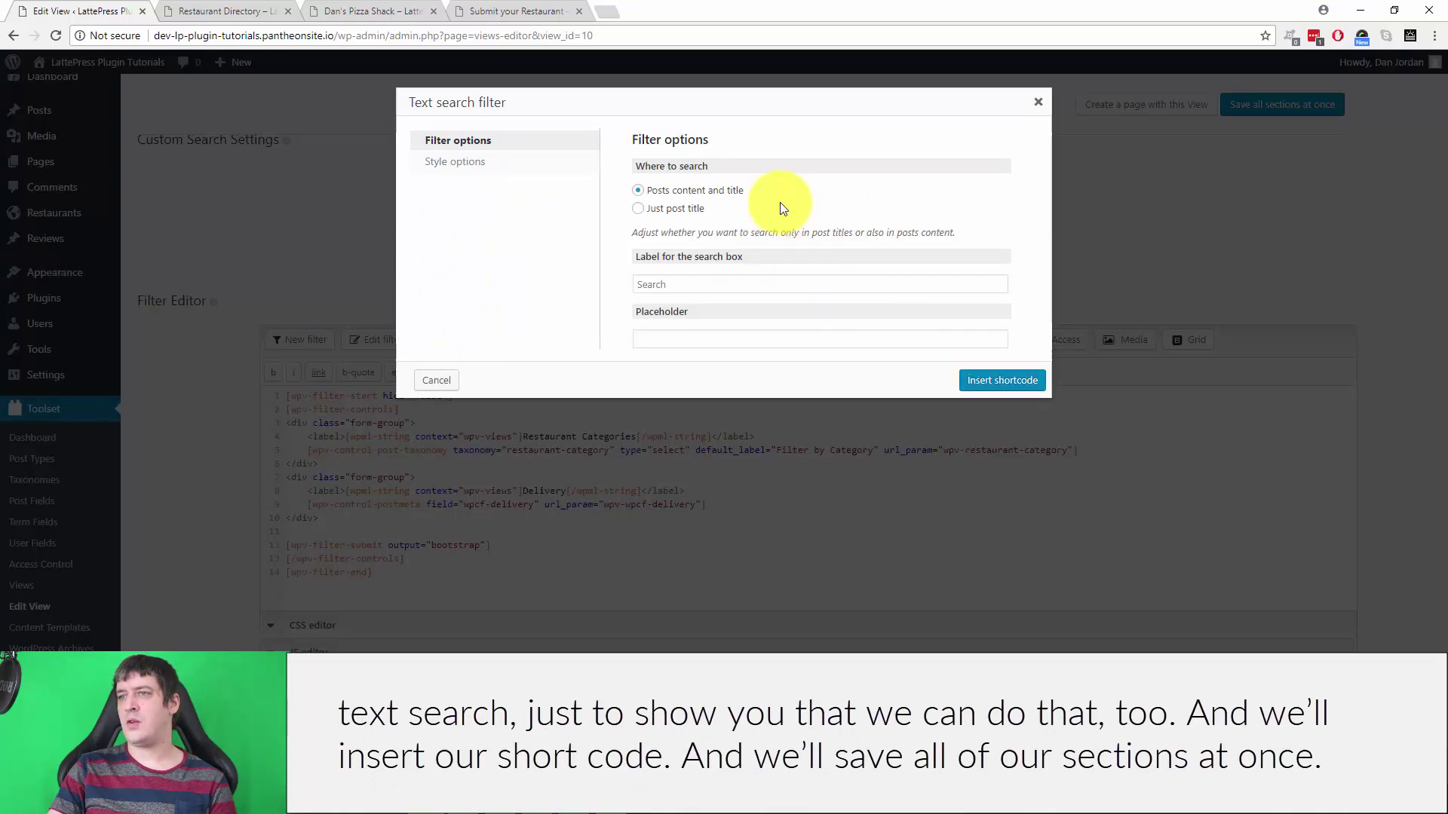
left_click(992, 379)
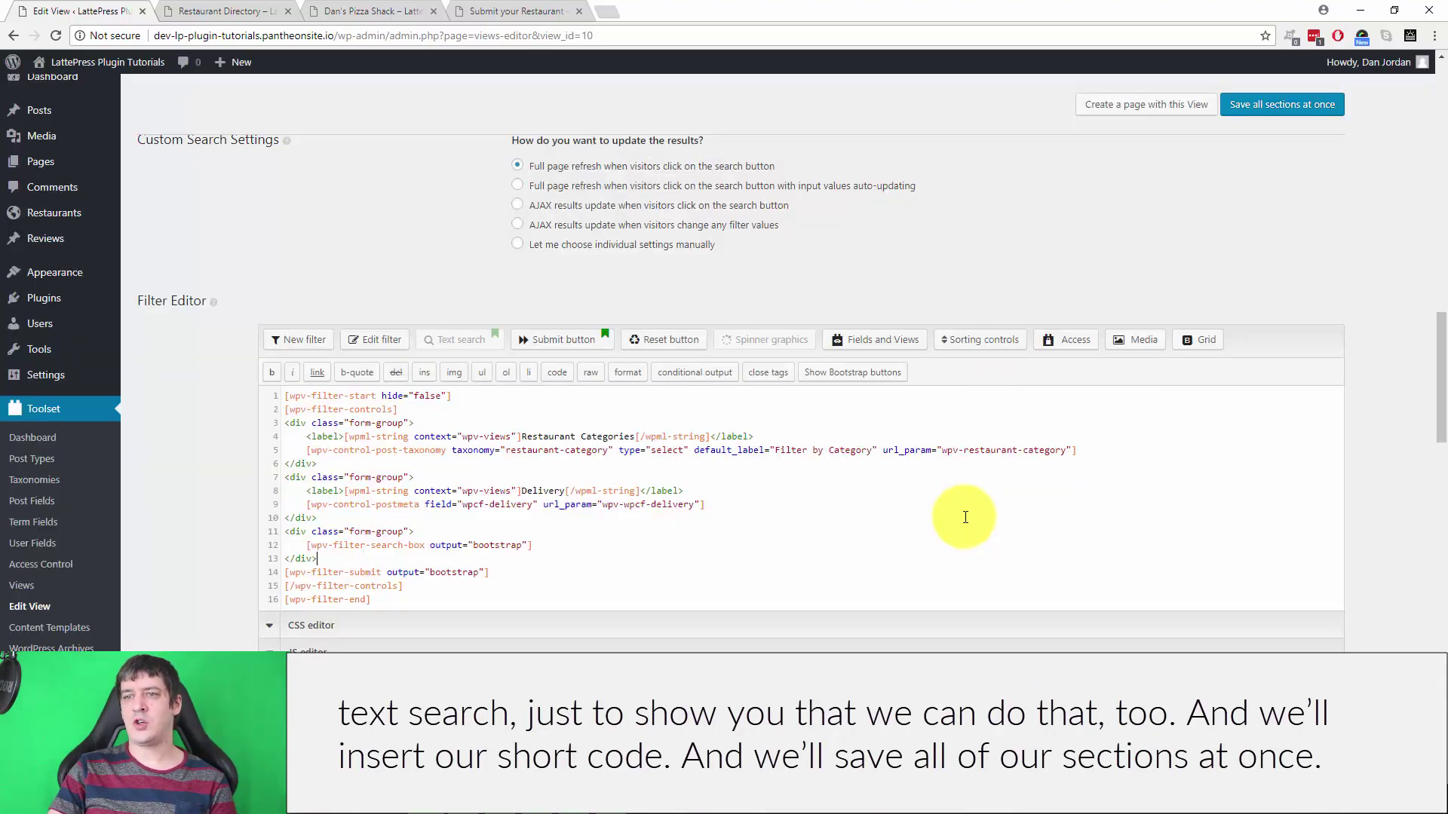
left_click(1287, 104)
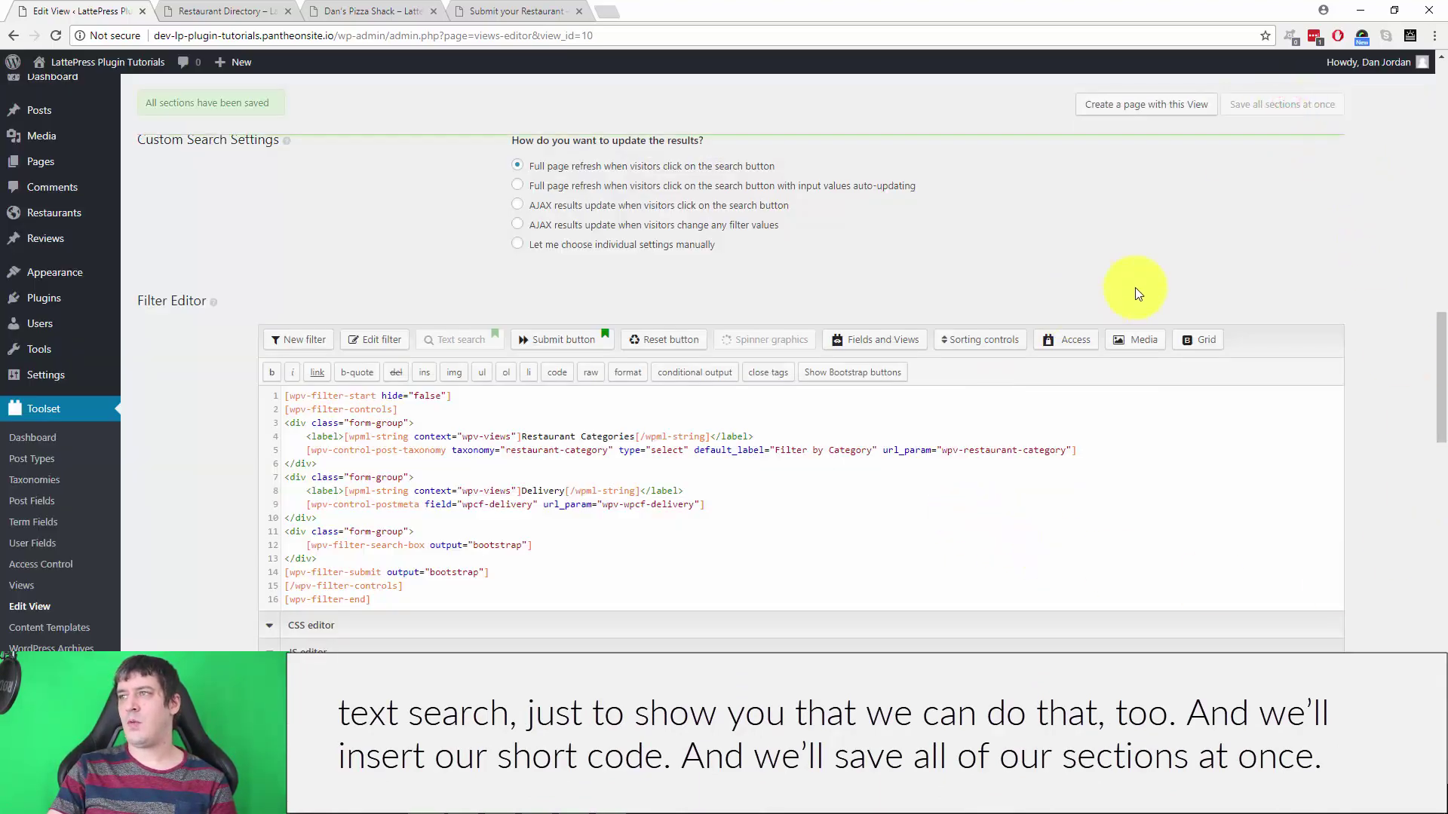
left_click(271, 8)
key("F5")
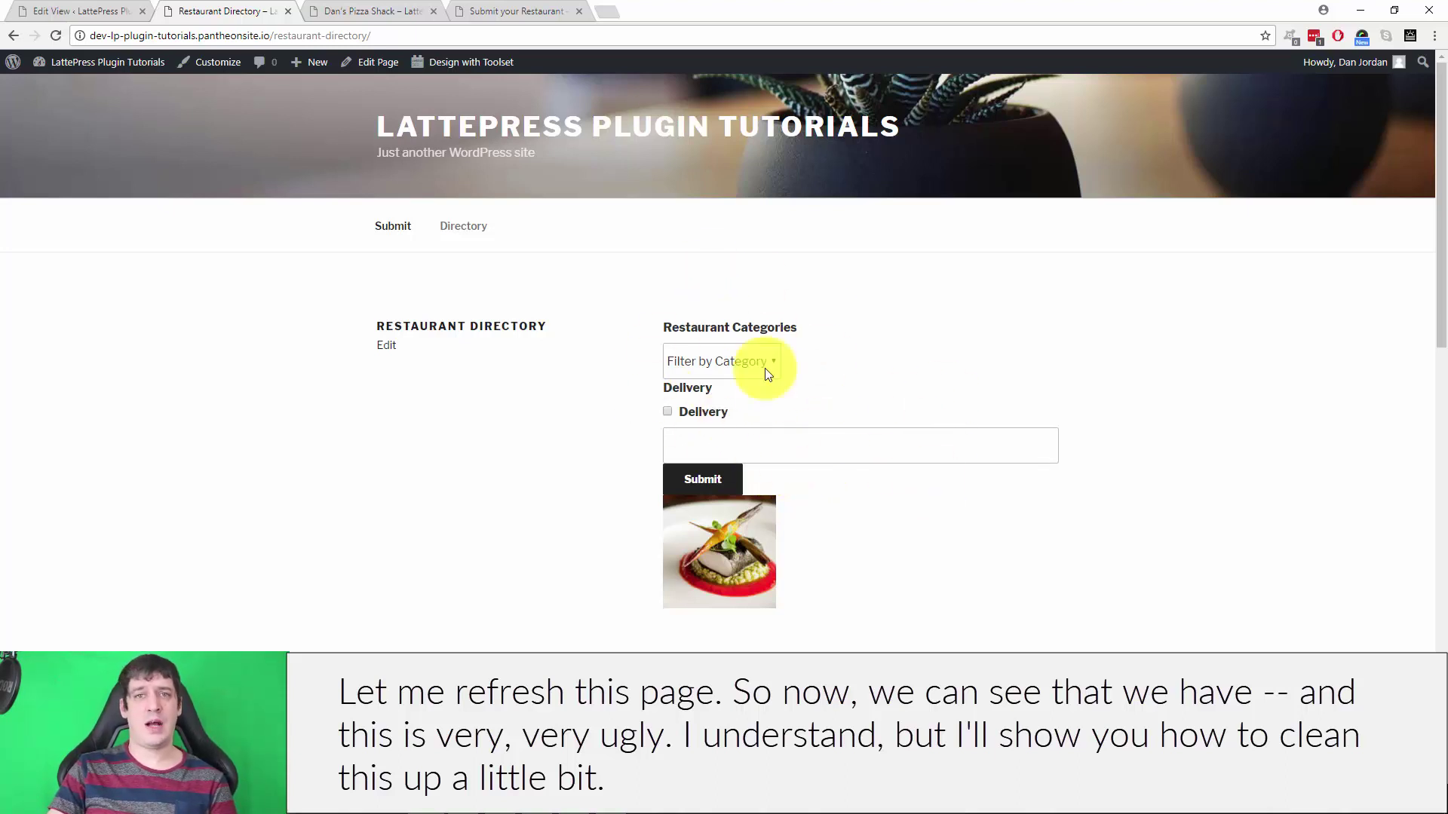
- Filter the directory by the Fine Dining category and submit
scroll(973, 377, "down", 2)
scroll(1026, 373, "up", 1)
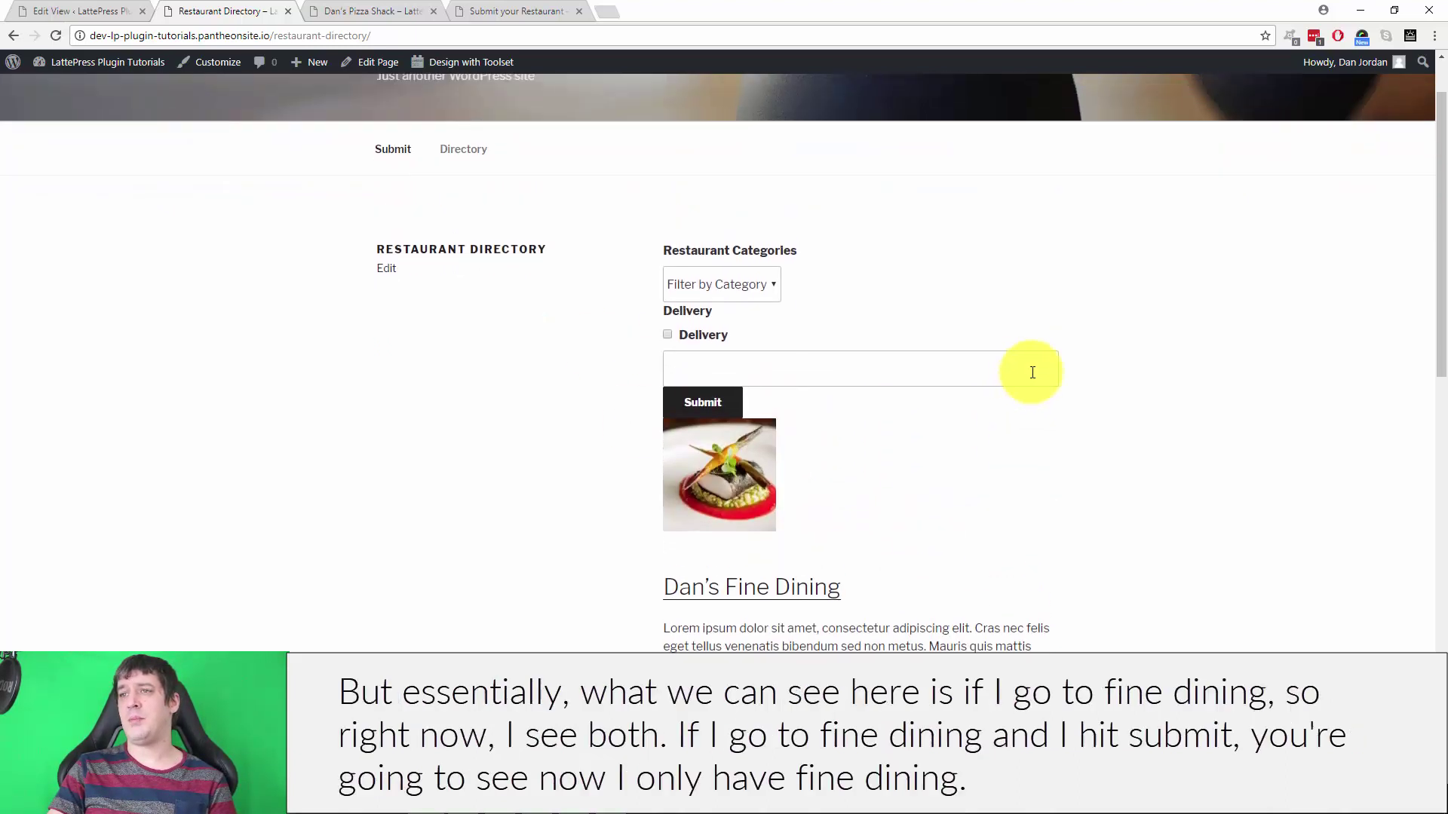
scroll(837, 256, "down", 2)
scroll(905, 294, "up", 2)
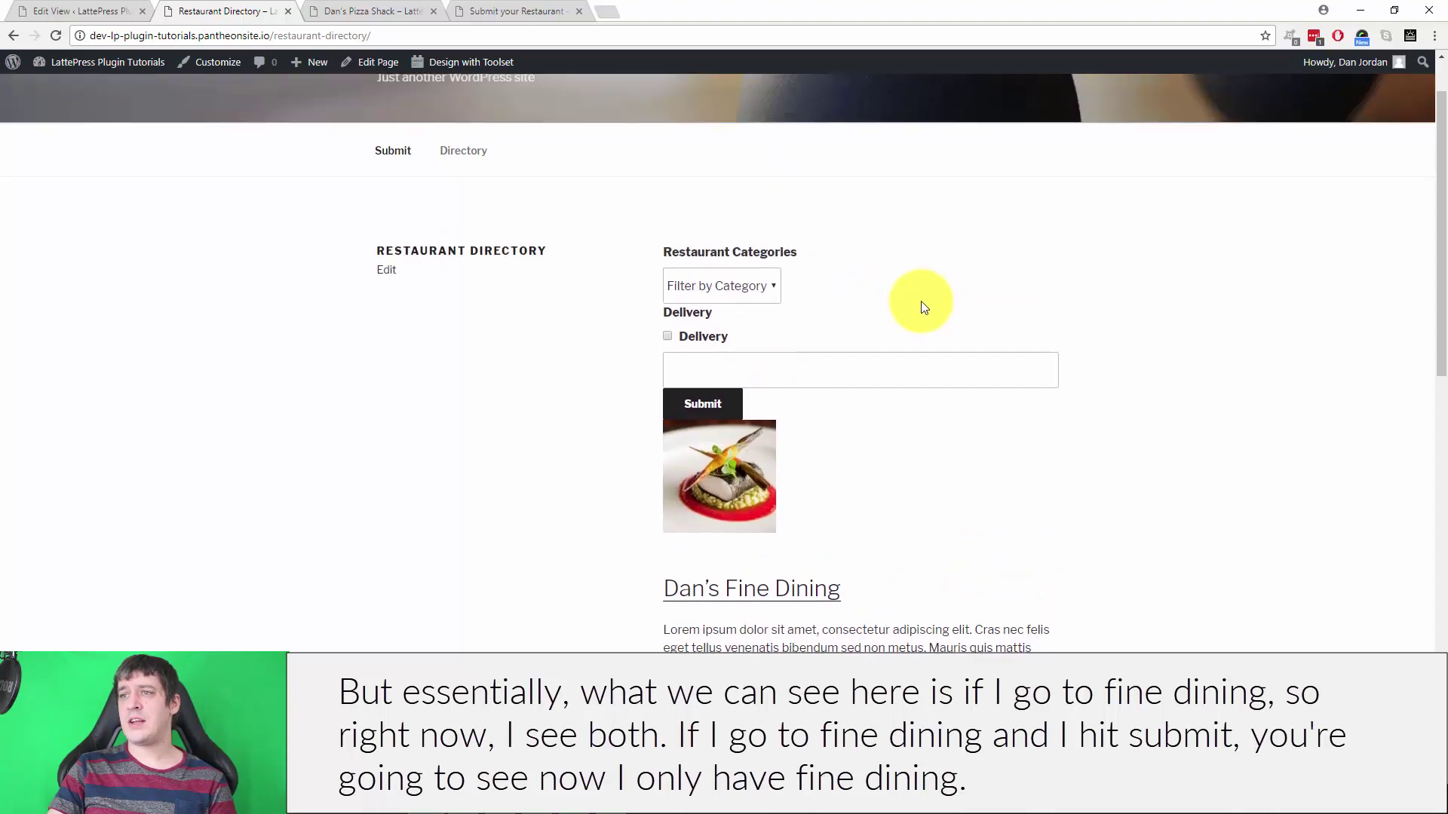
left_click(753, 288)
left_click(725, 341)
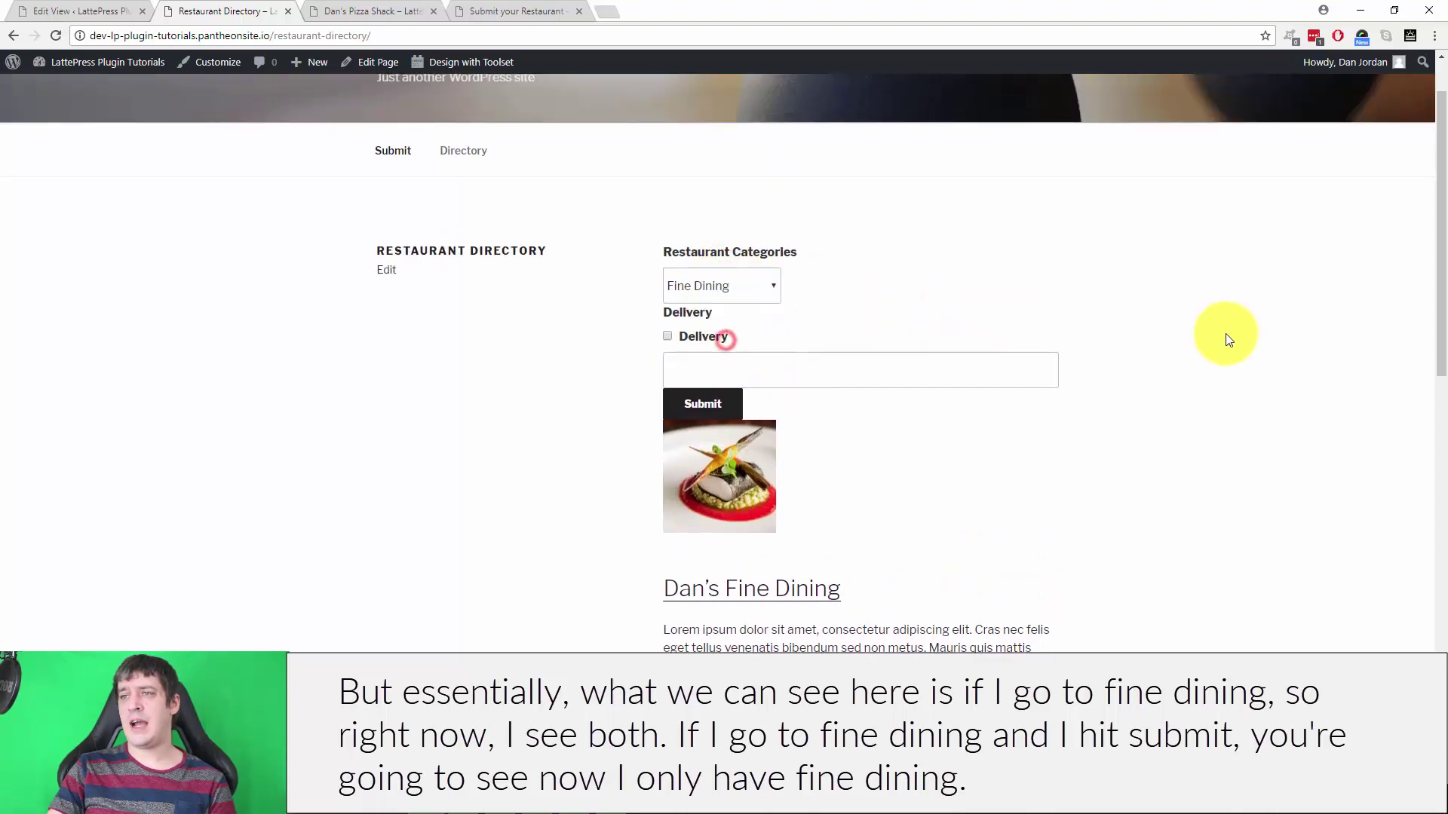
scroll(1225, 340, "down", 10)
scroll(933, 423, "up", 10)
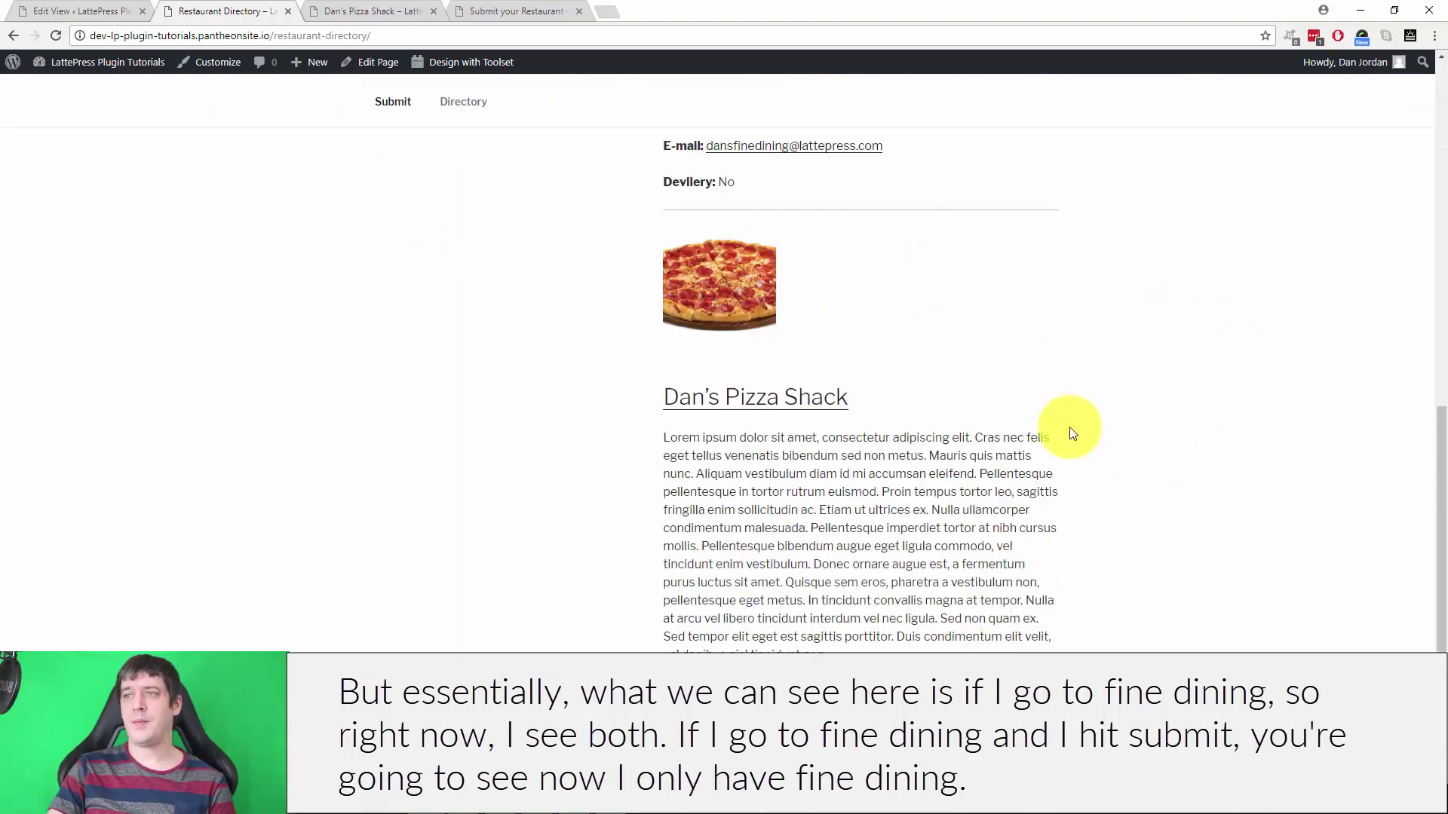
left_click(718, 415)
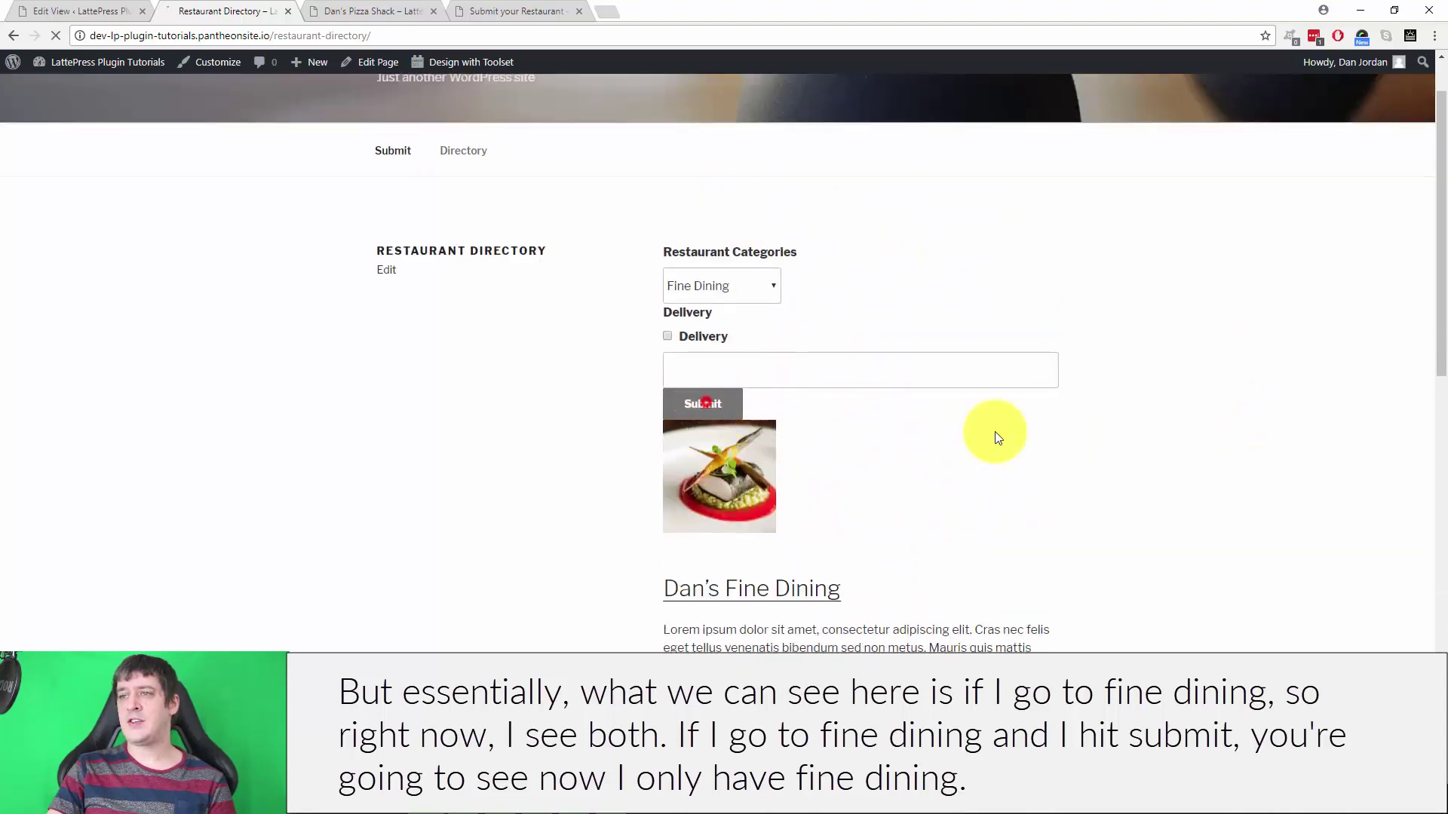
scroll(1145, 422, "down", 5)
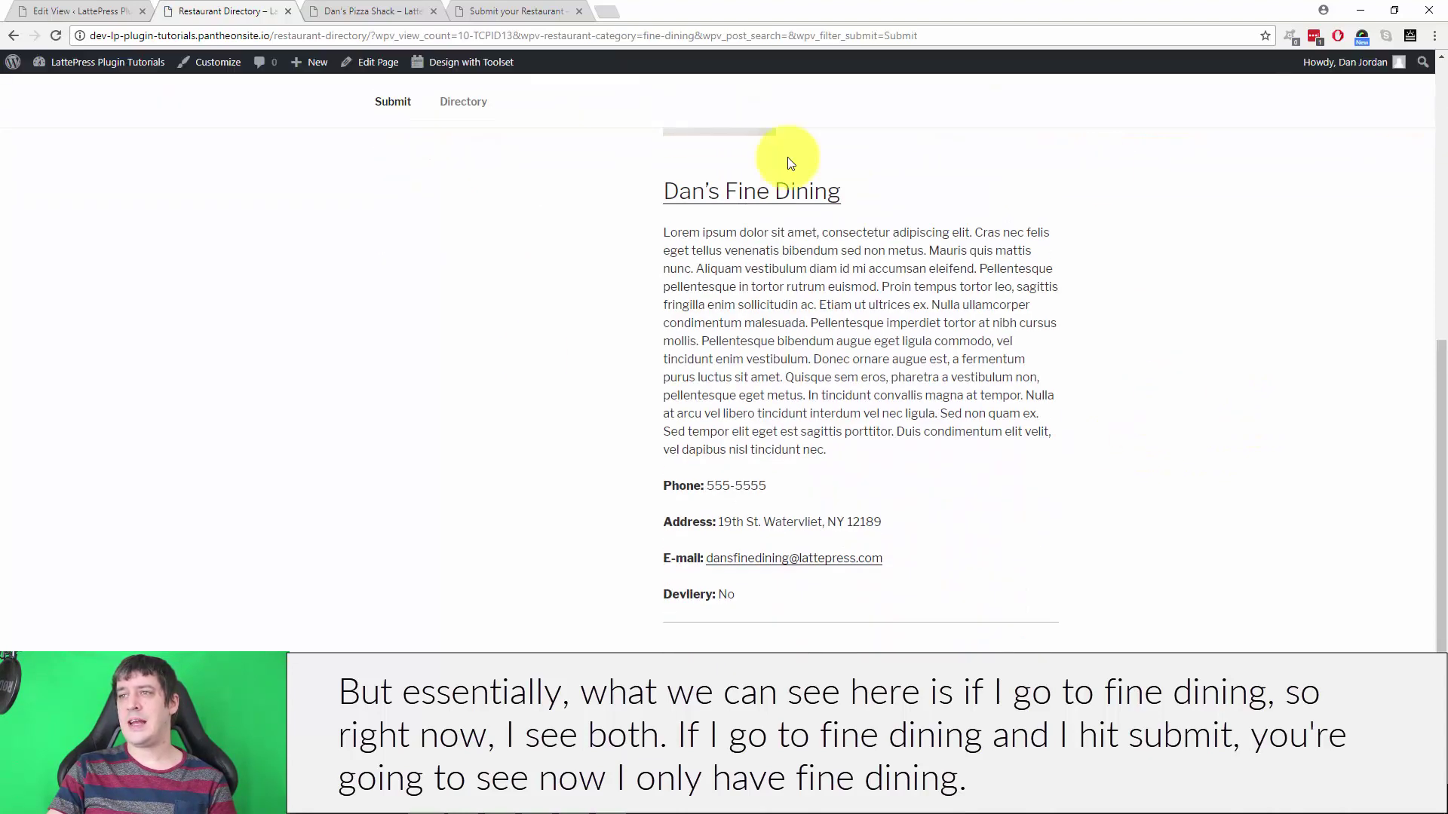
scroll(864, 394, "up", 5)
- Change the category filter to Pizza and submit
left_click(708, 341)
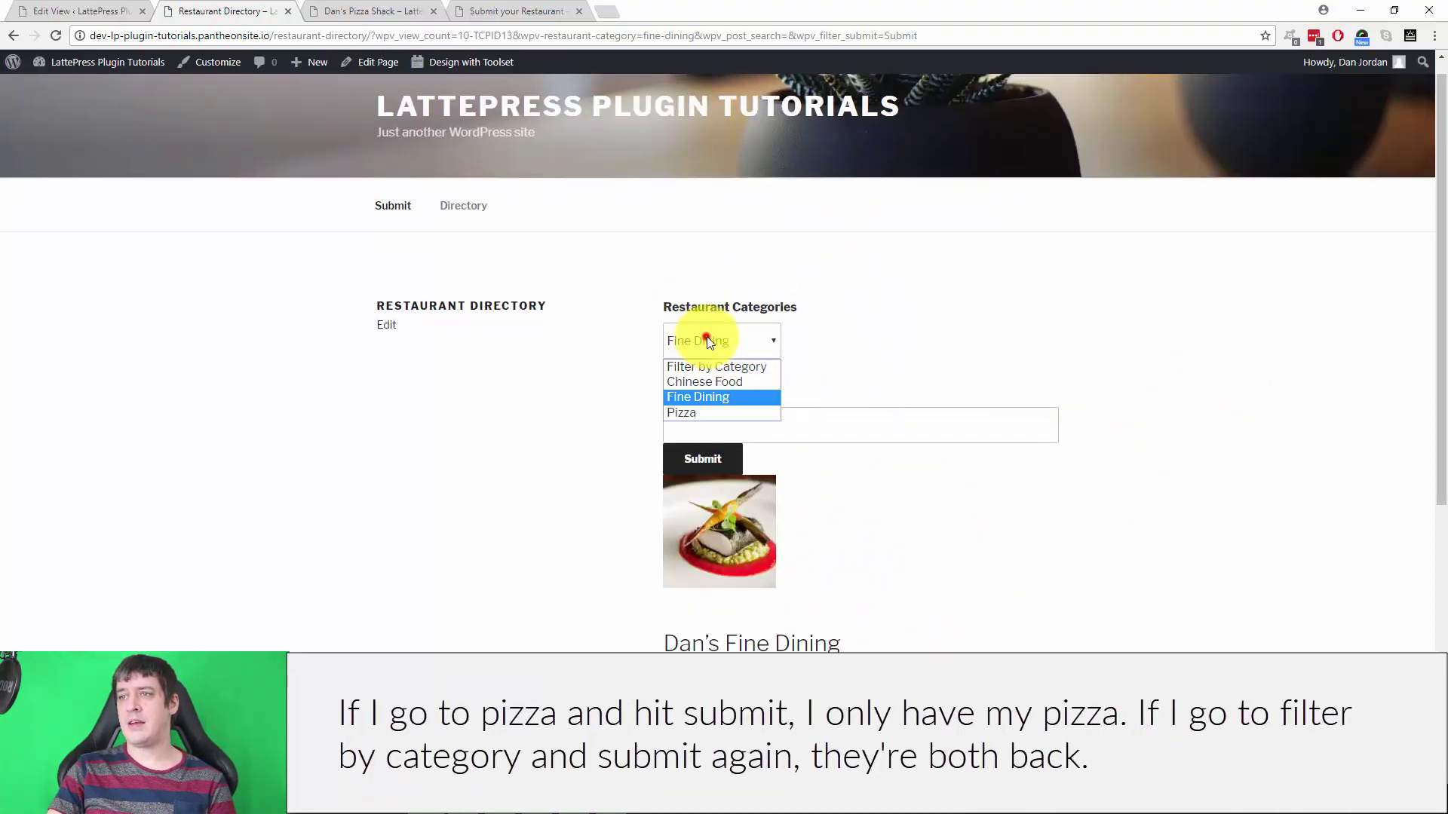
left_click(694, 412)
left_click(700, 458)
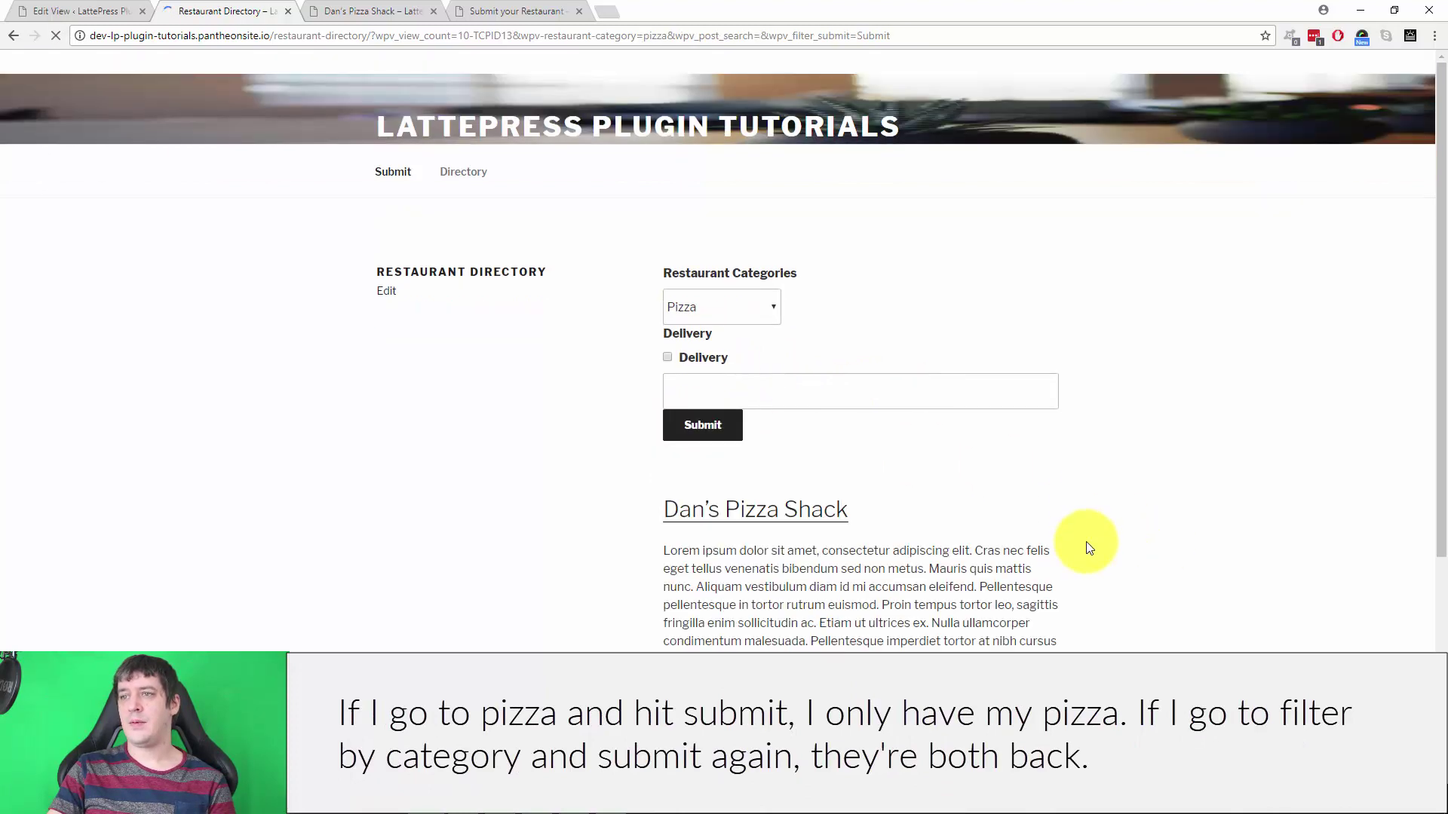
scroll(1086, 543, "down", 4)
scroll(873, 427, "up", 5)
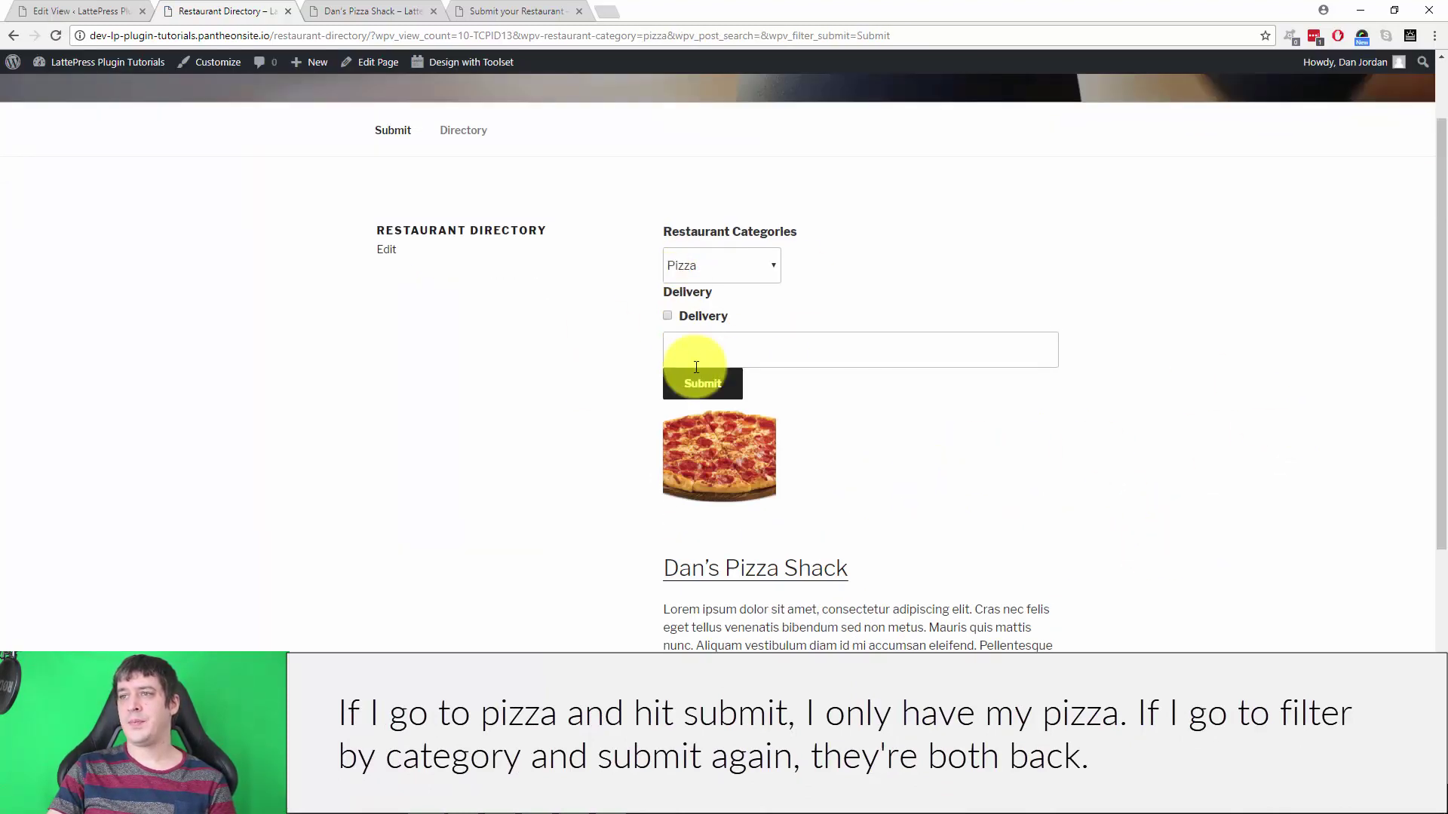
- Set the category back to Filter by Category and submit to list all restaurants
left_click(708, 265)
left_click(703, 290)
left_click(702, 383)
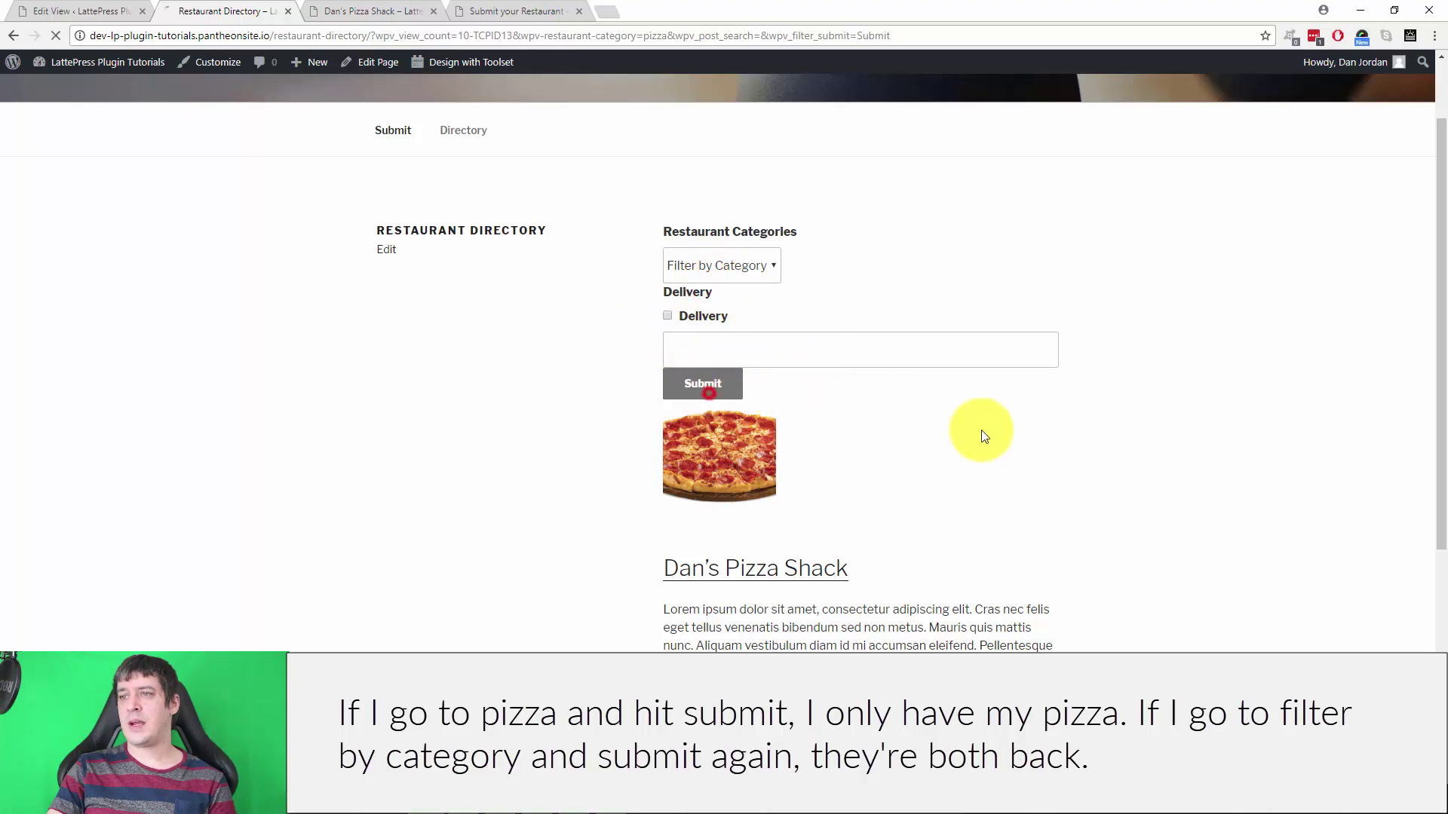
scroll(930, 378, "down", 10)
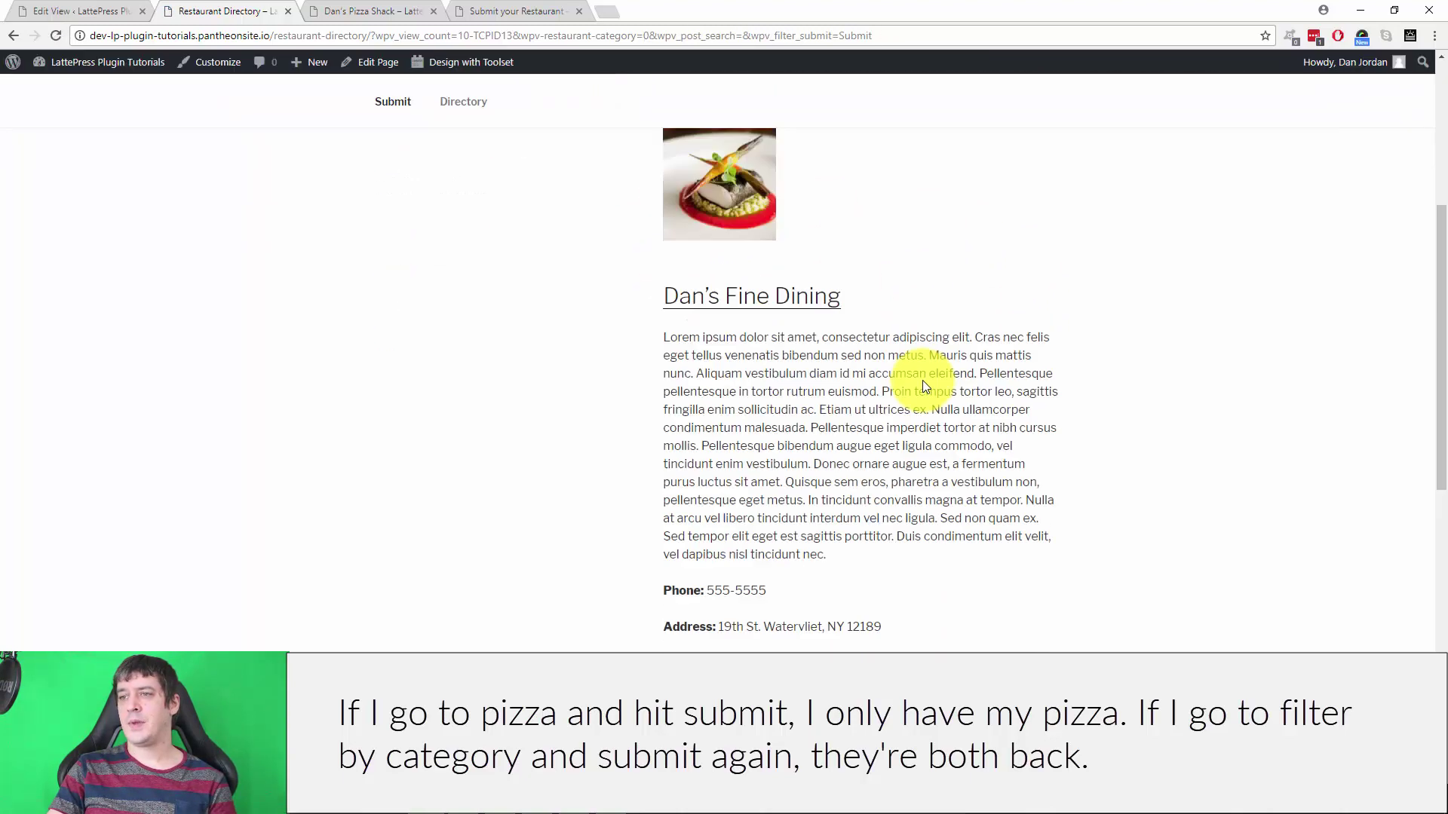
scroll(931, 380, "up", 8)
- Tick Delivery and submit so only Dan's Pizza Shack is listed
scroll(648, 286, "up", 2)
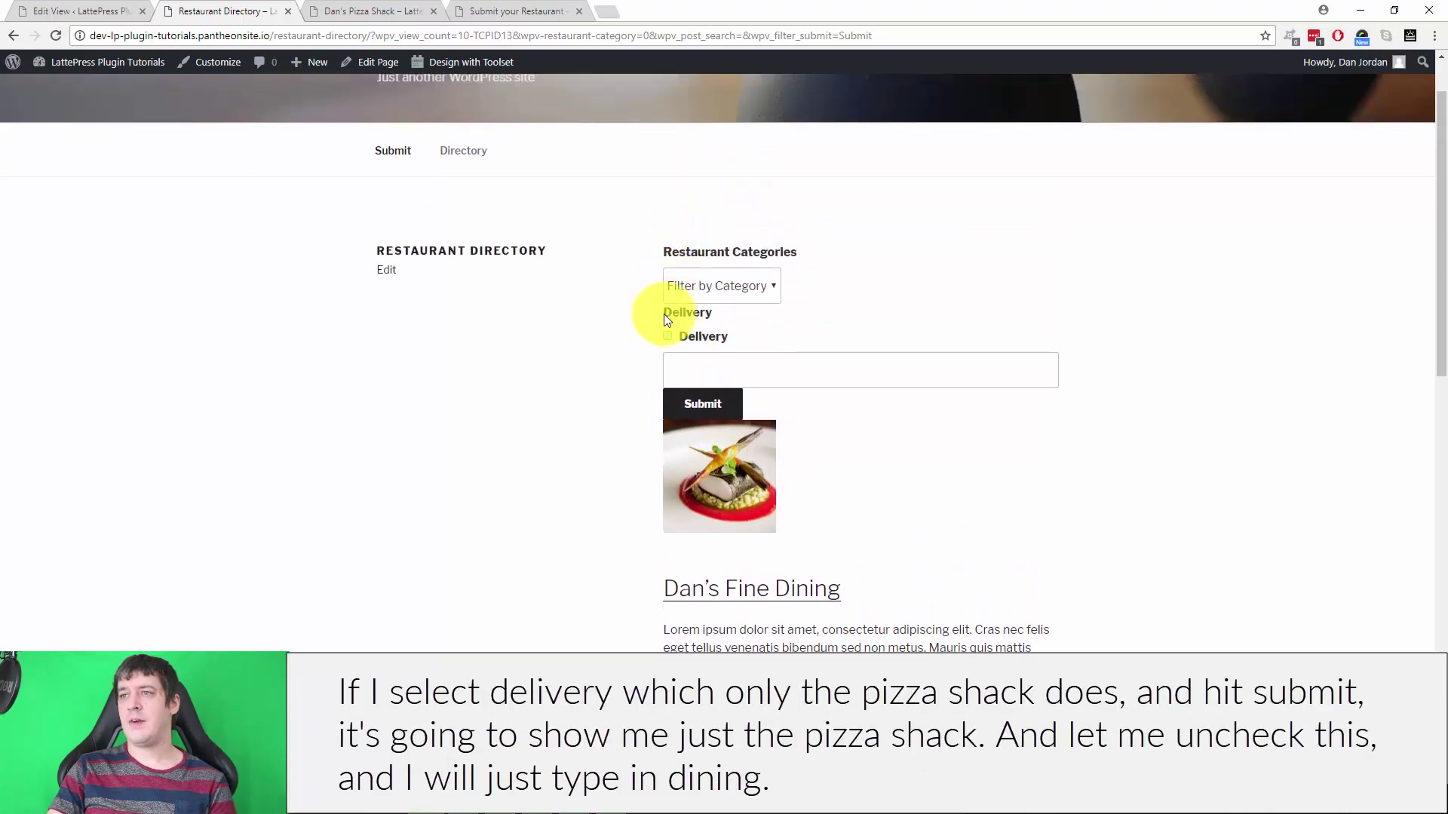
left_click(668, 335)
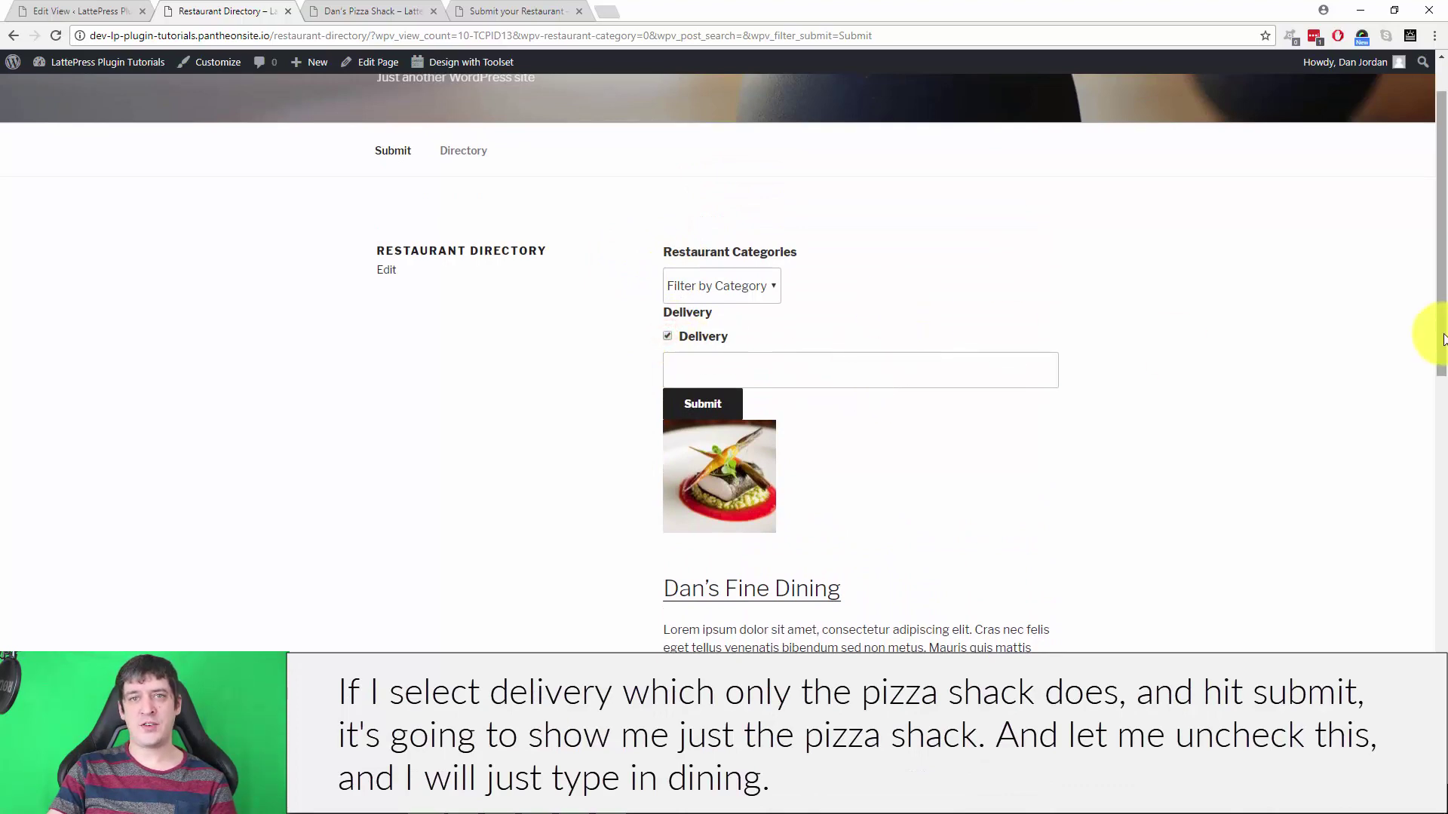
left_click(702, 404)
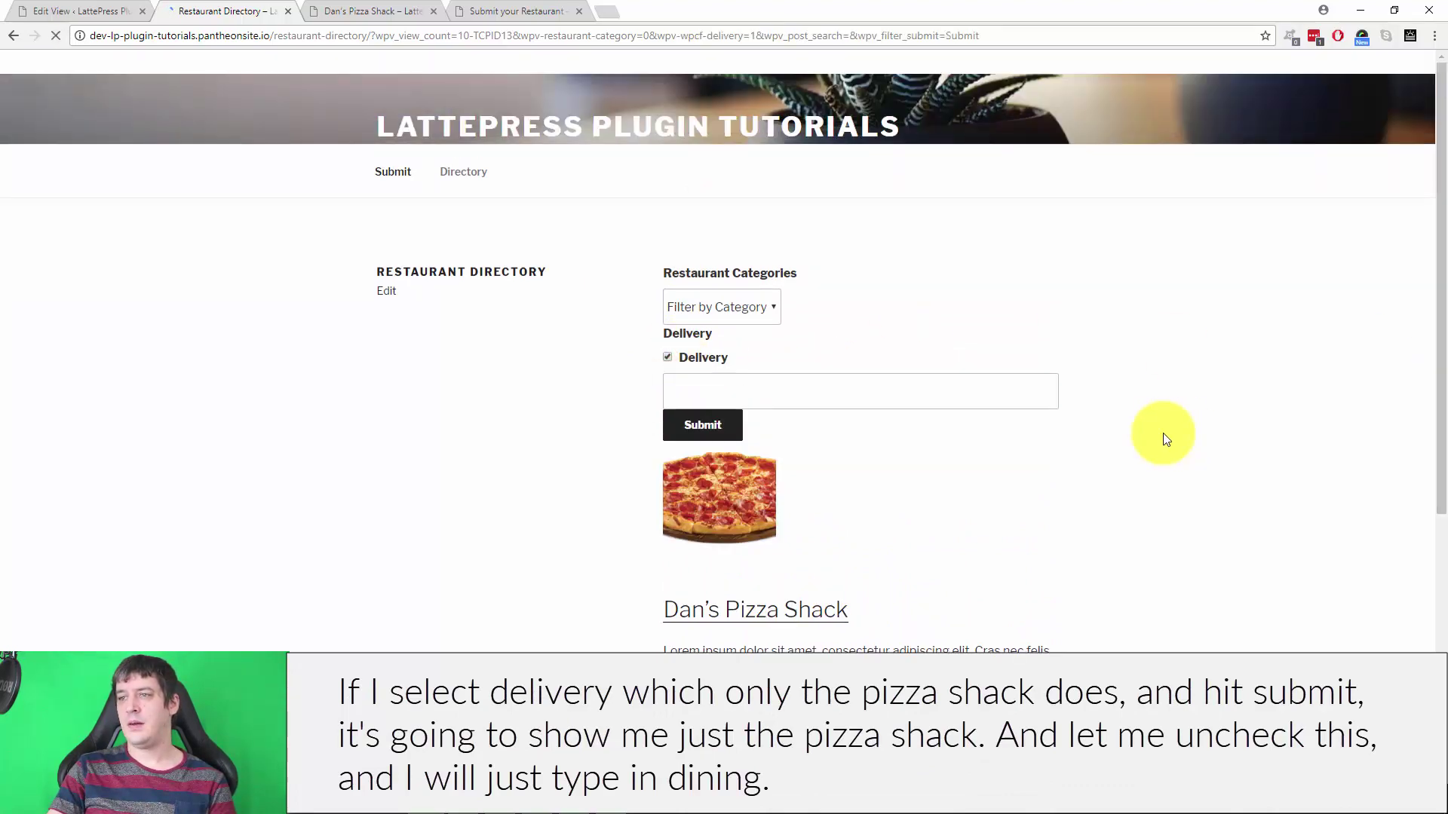
scroll(908, 556, "down", 6)
scroll(908, 557, "up", 6)
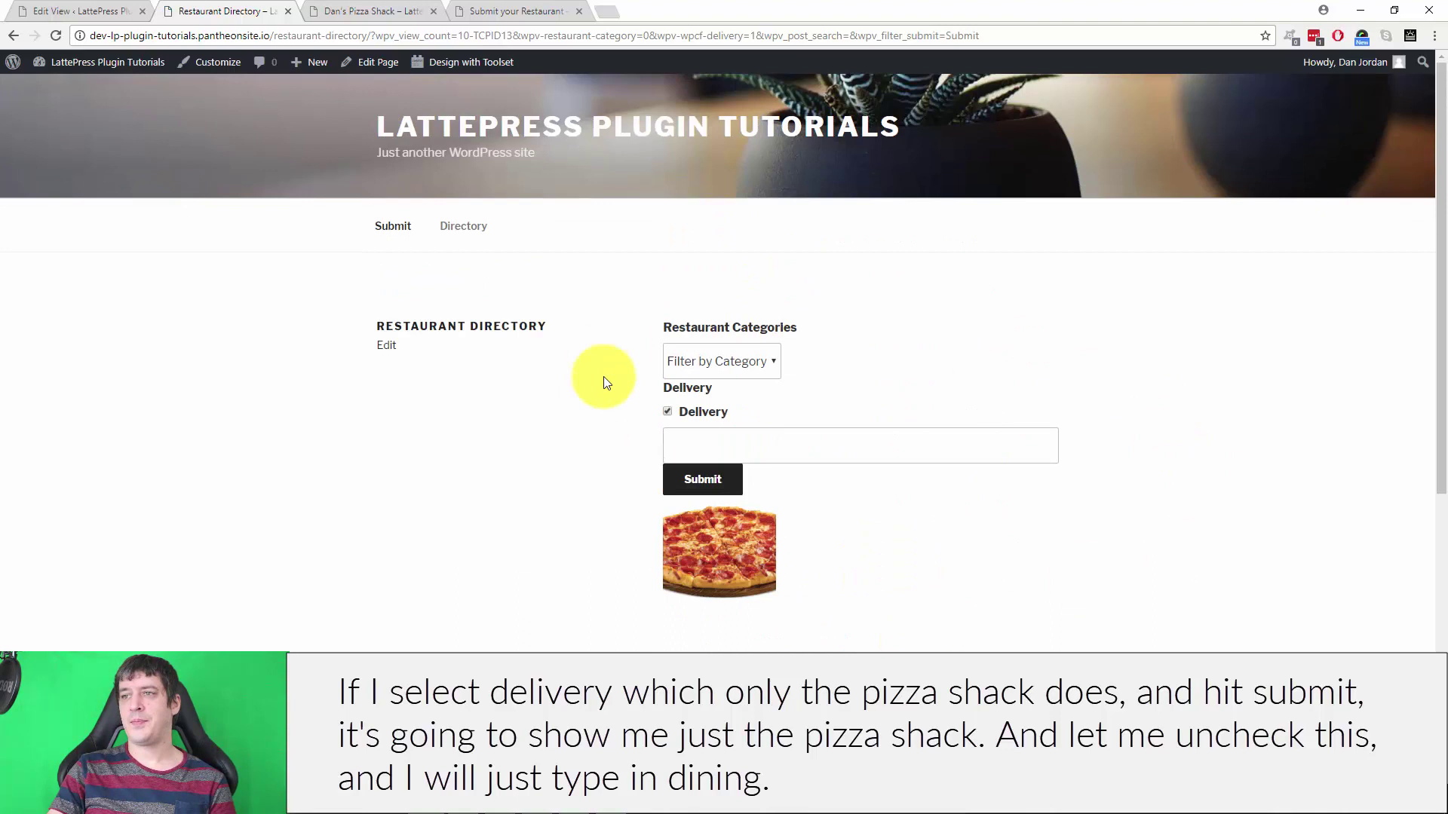
- Untick Delivery and search for 'dining' to list only Dan's Fine Dining
left_click(667, 411)
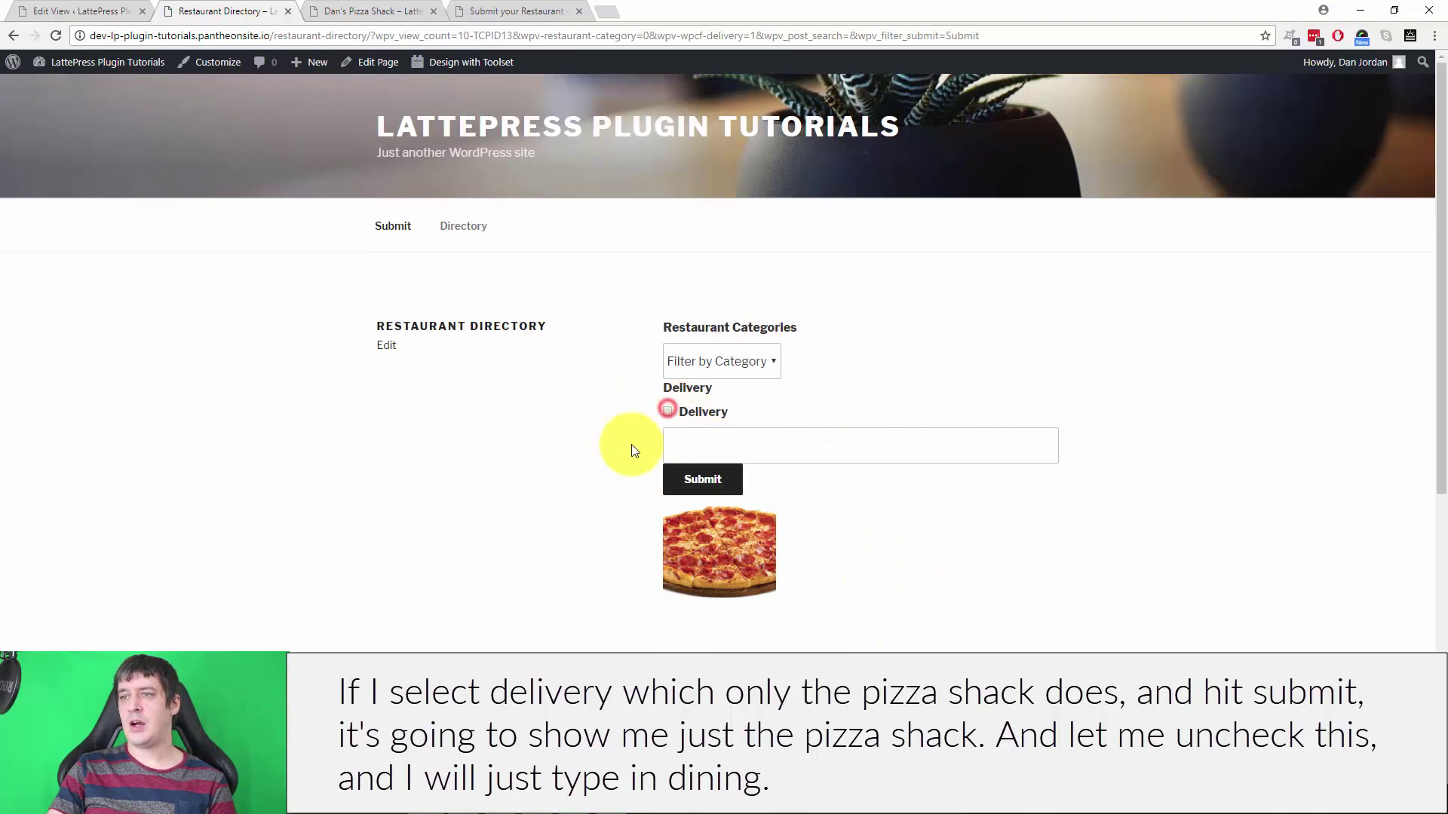
left_click(748, 447)
type("dining")
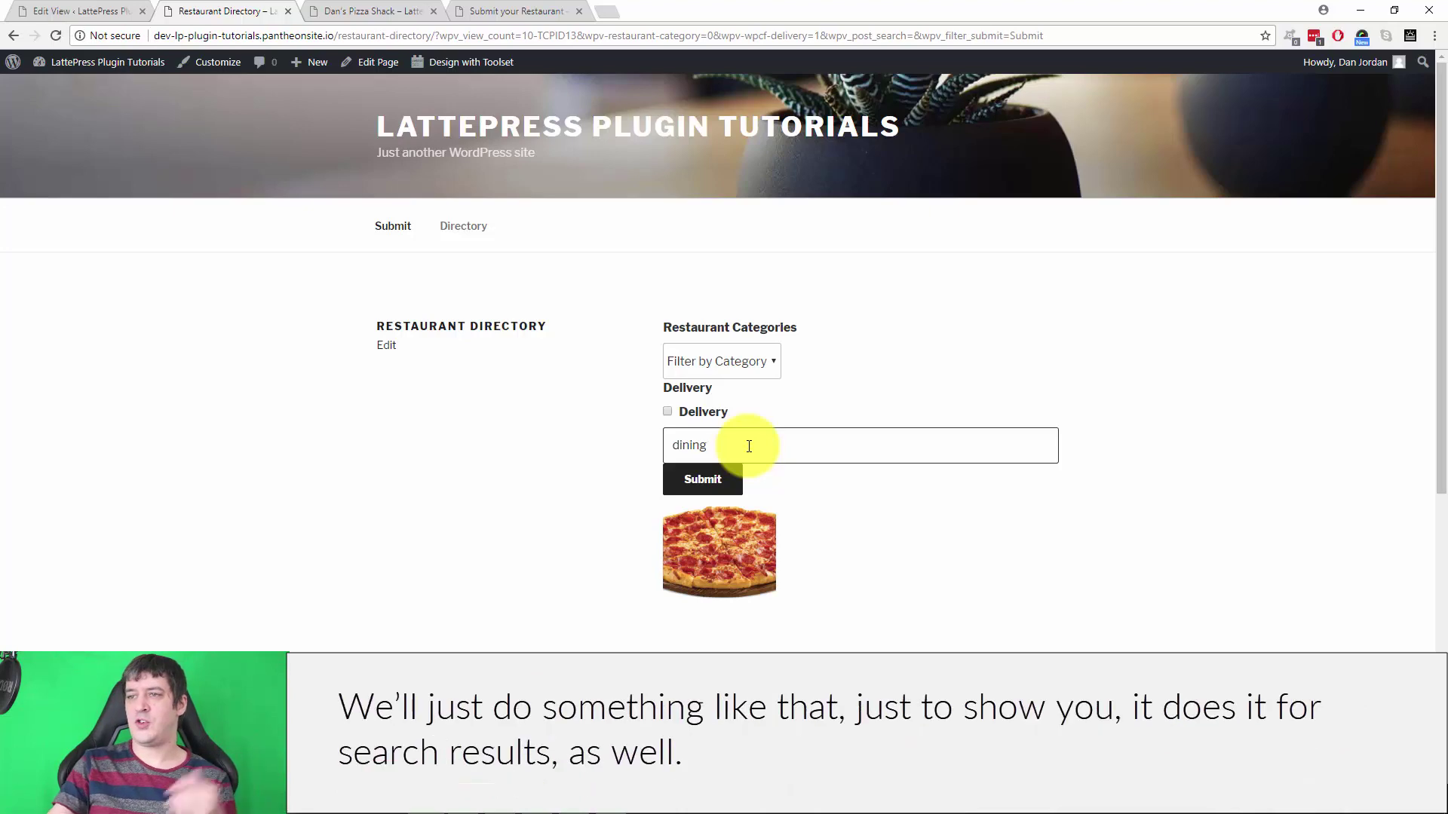
left_click(736, 479)
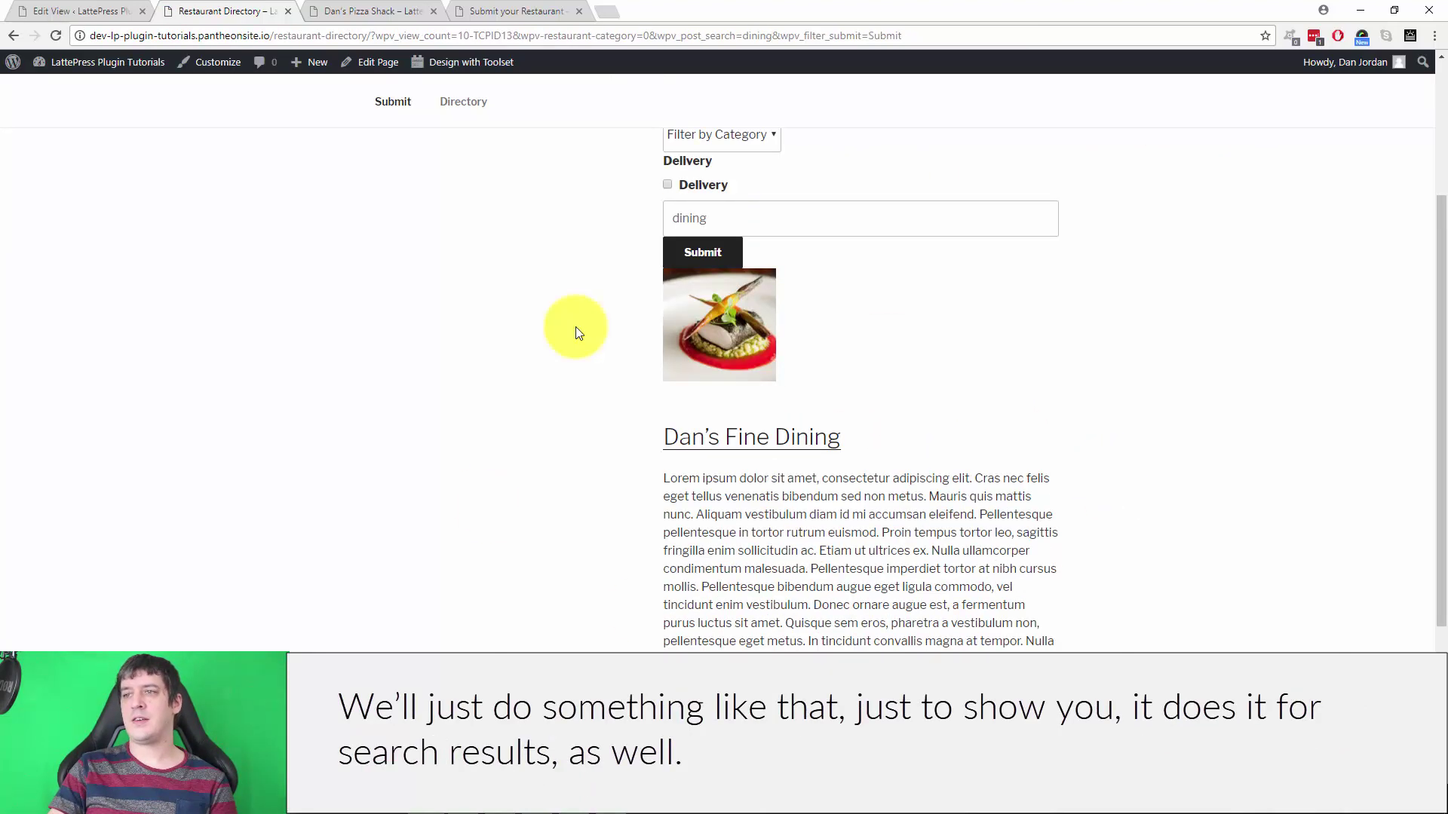
scroll(808, 491, "down", 3)
scroll(1099, 430, "up", 3)
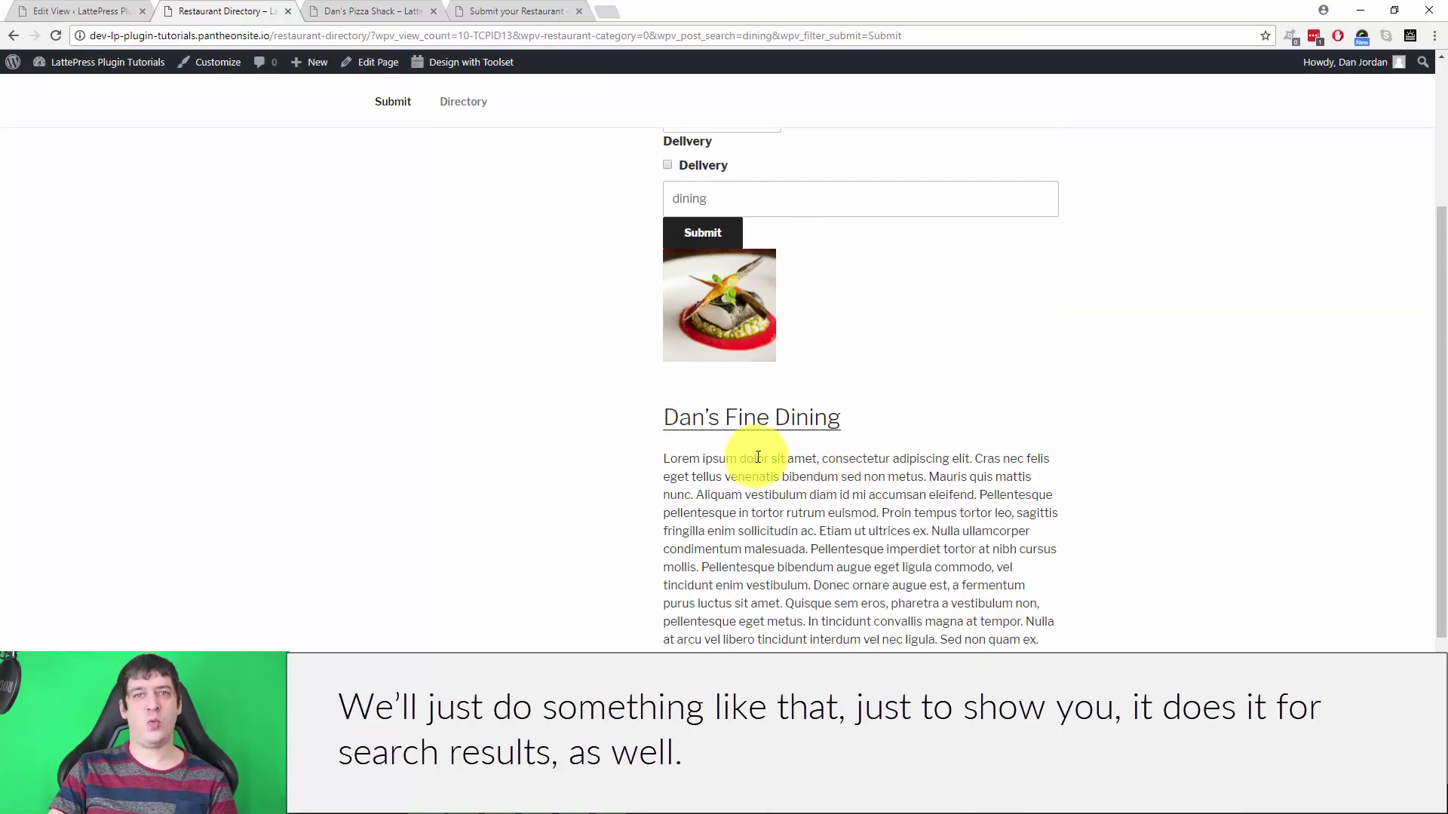
scroll(867, 445, "up", 5)
- Insert a bootstrap Reset button after the submit shortcode and save the view
left_click(76, 11)
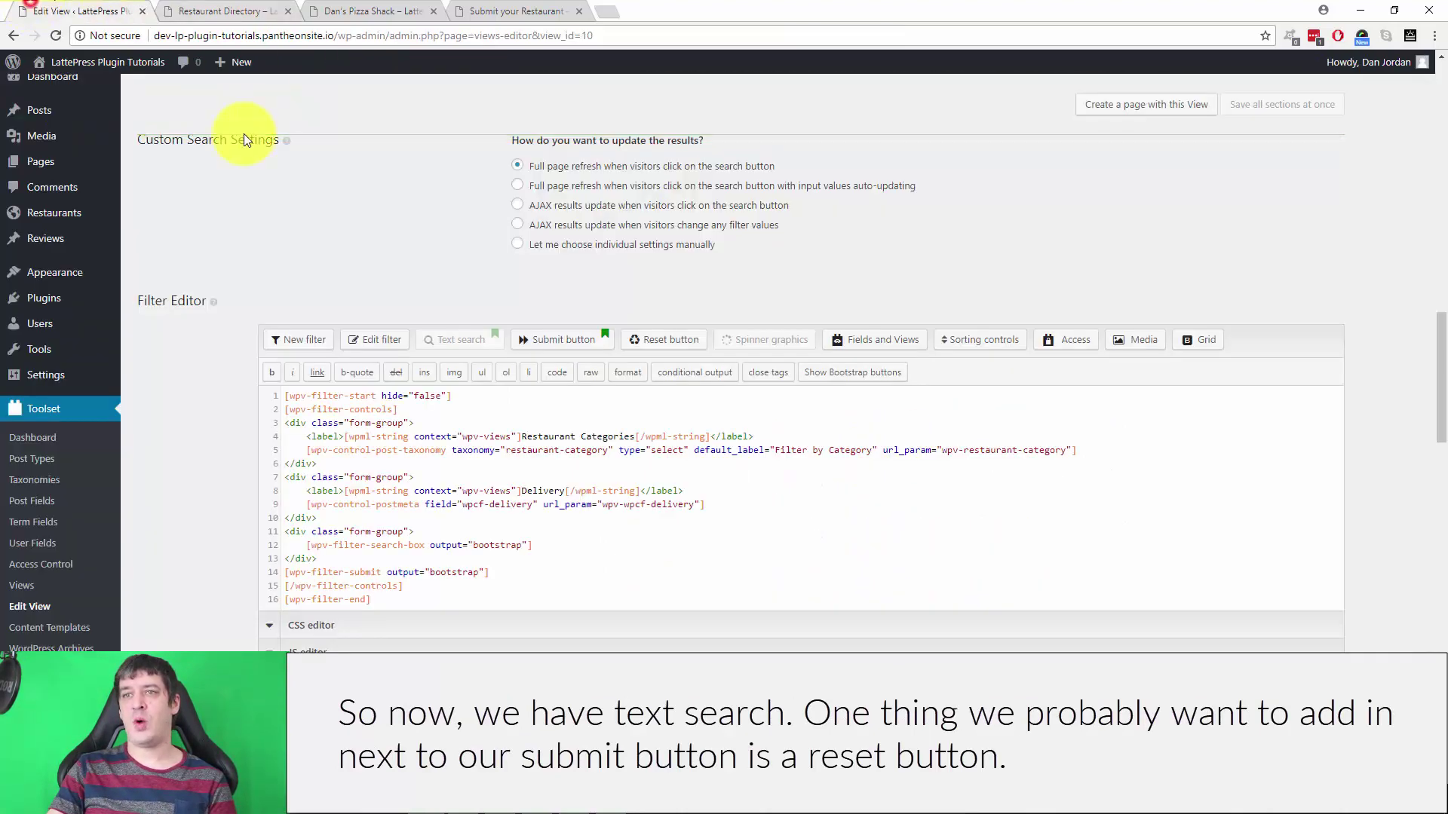
scroll(436, 549, "down", 1)
left_click(541, 491)
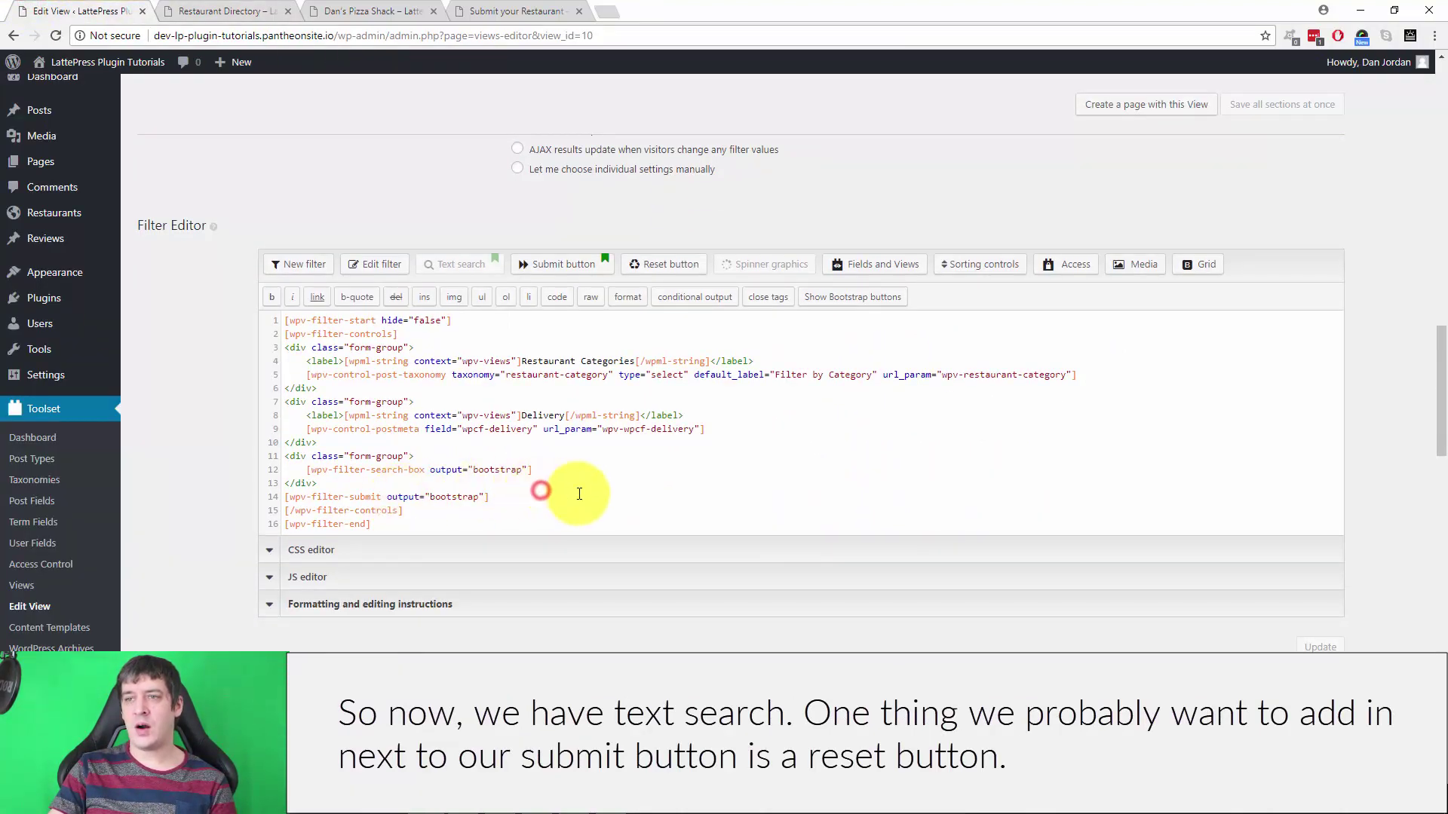
left_click(678, 263)
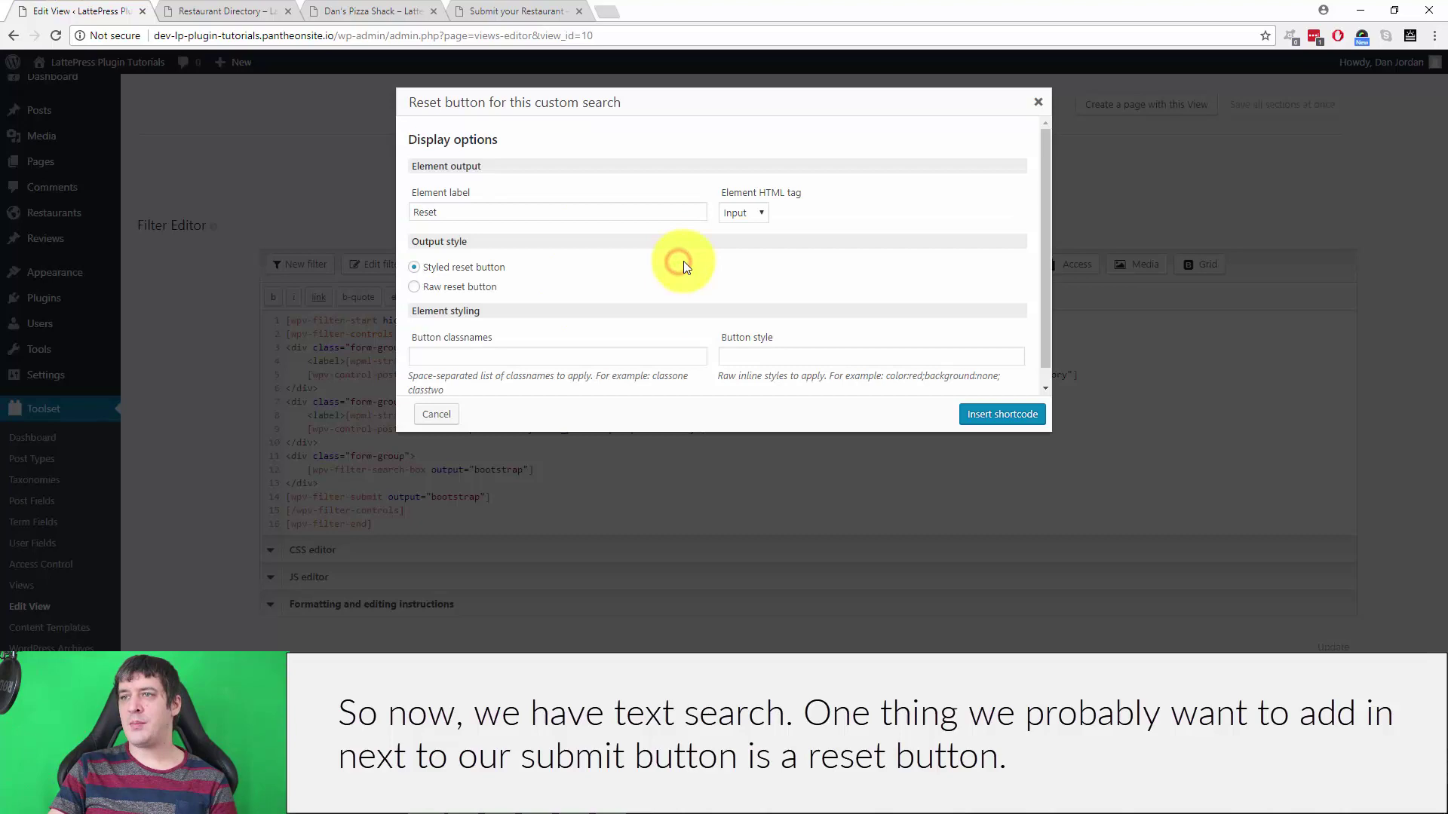
left_click(1007, 414)
left_click(1291, 106)
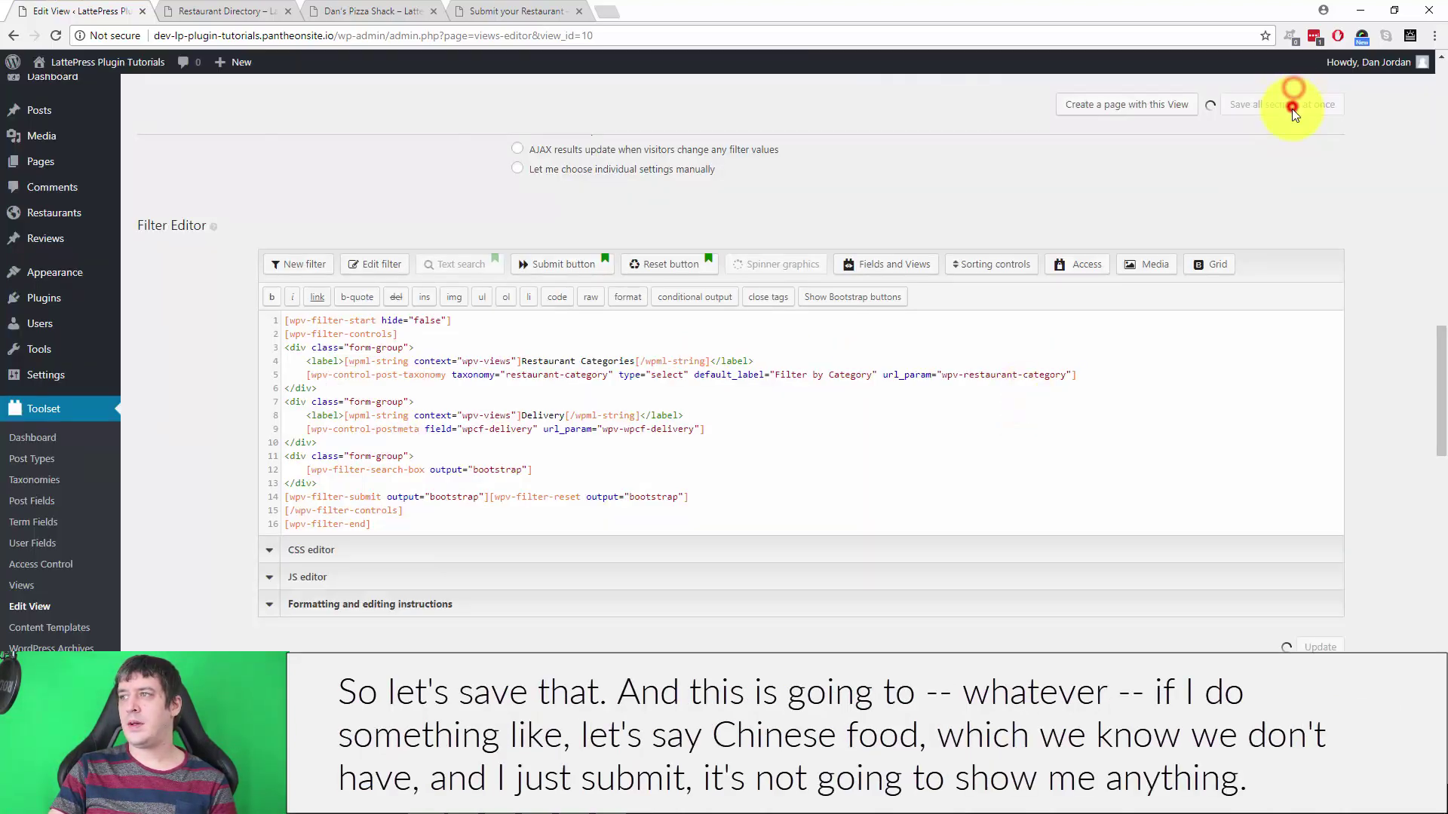
left_click(224, 10)
- Reload the directory and confirm a Chinese Food search shows 'No items found'
key("F5")
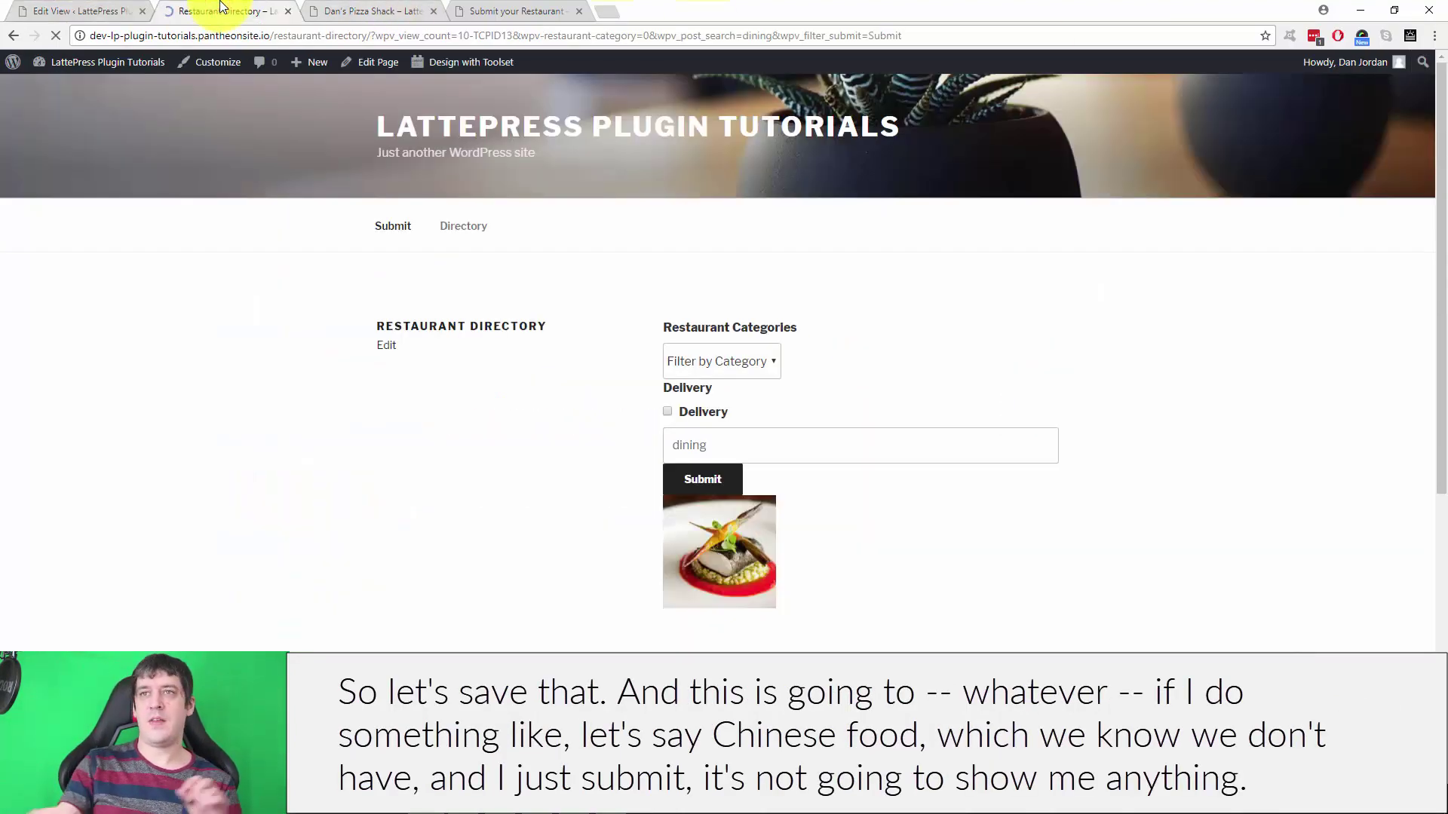
left_click(730, 348)
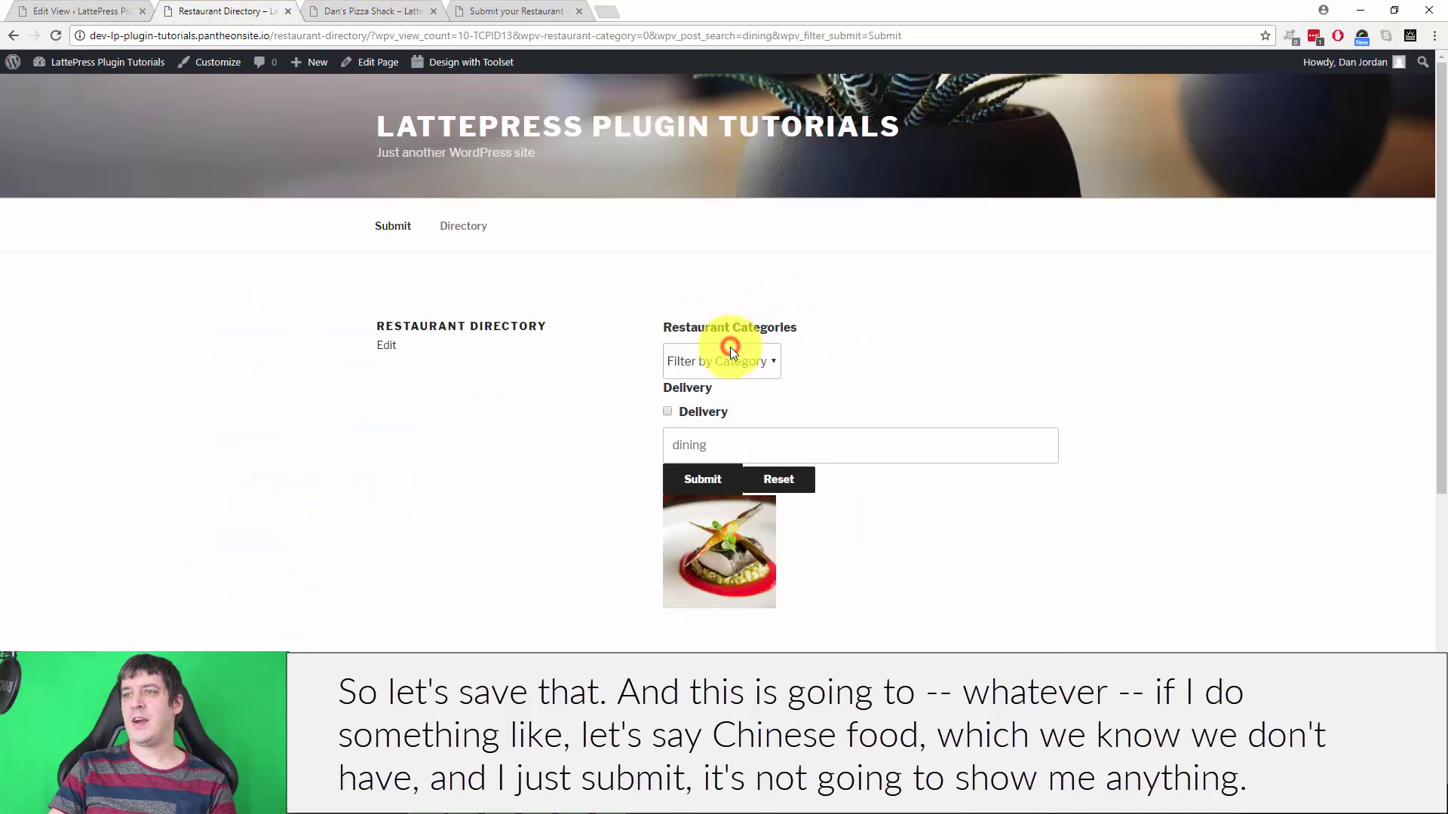
left_click(733, 391)
left_click(739, 360)
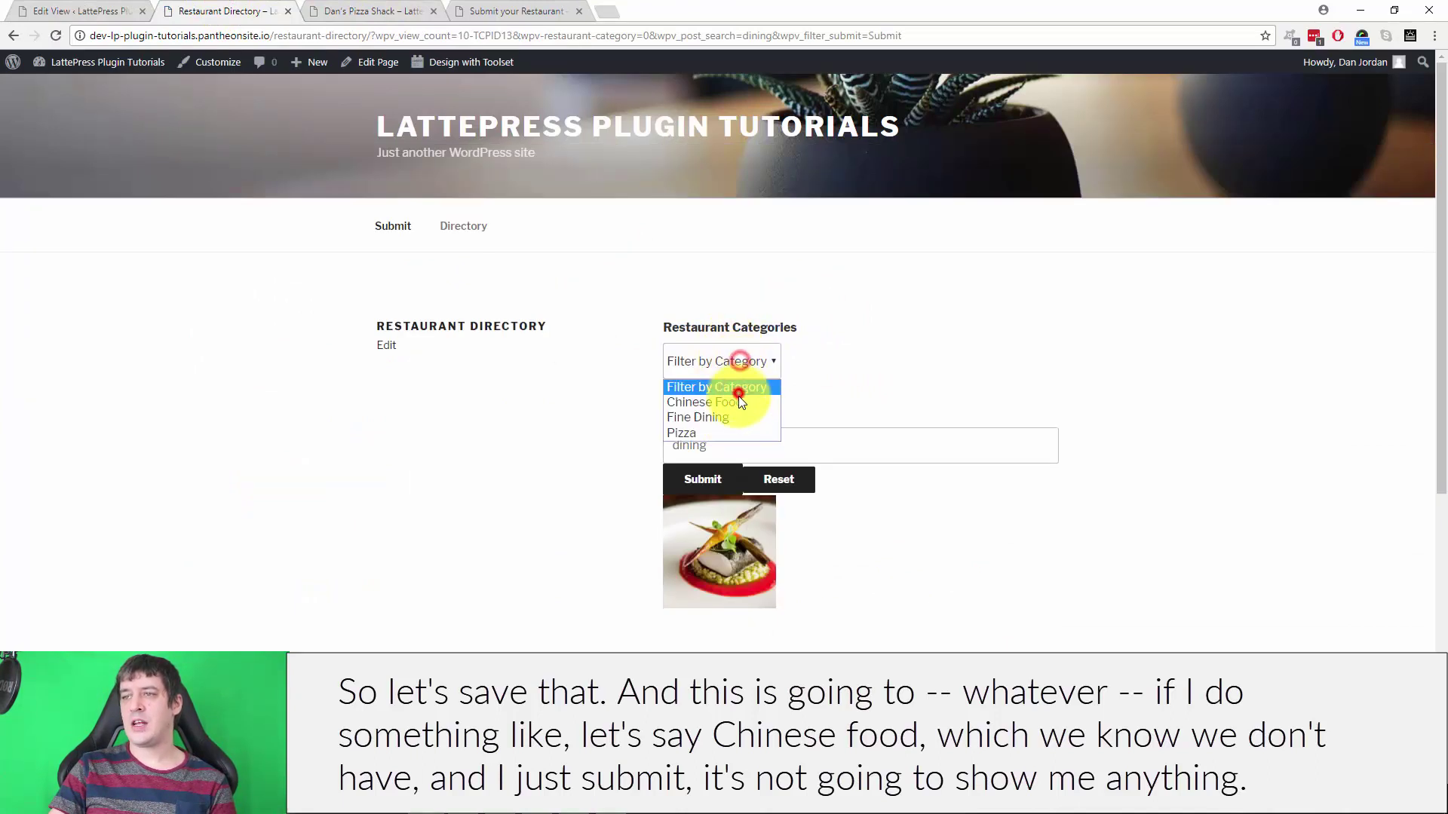
left_click(740, 402)
left_click(703, 480)
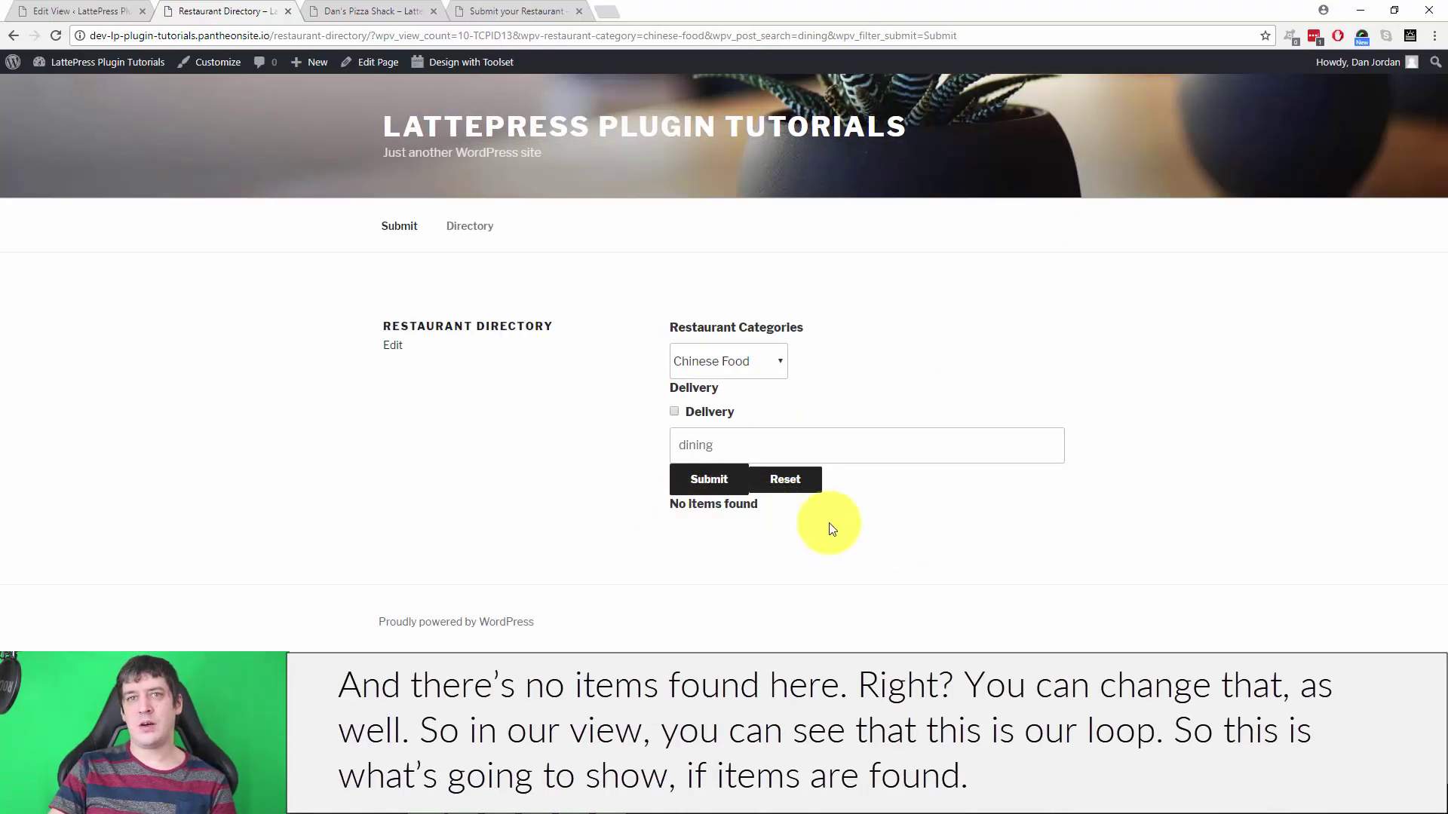
left_click(53, 11)
scroll(685, 305, "down", 1)
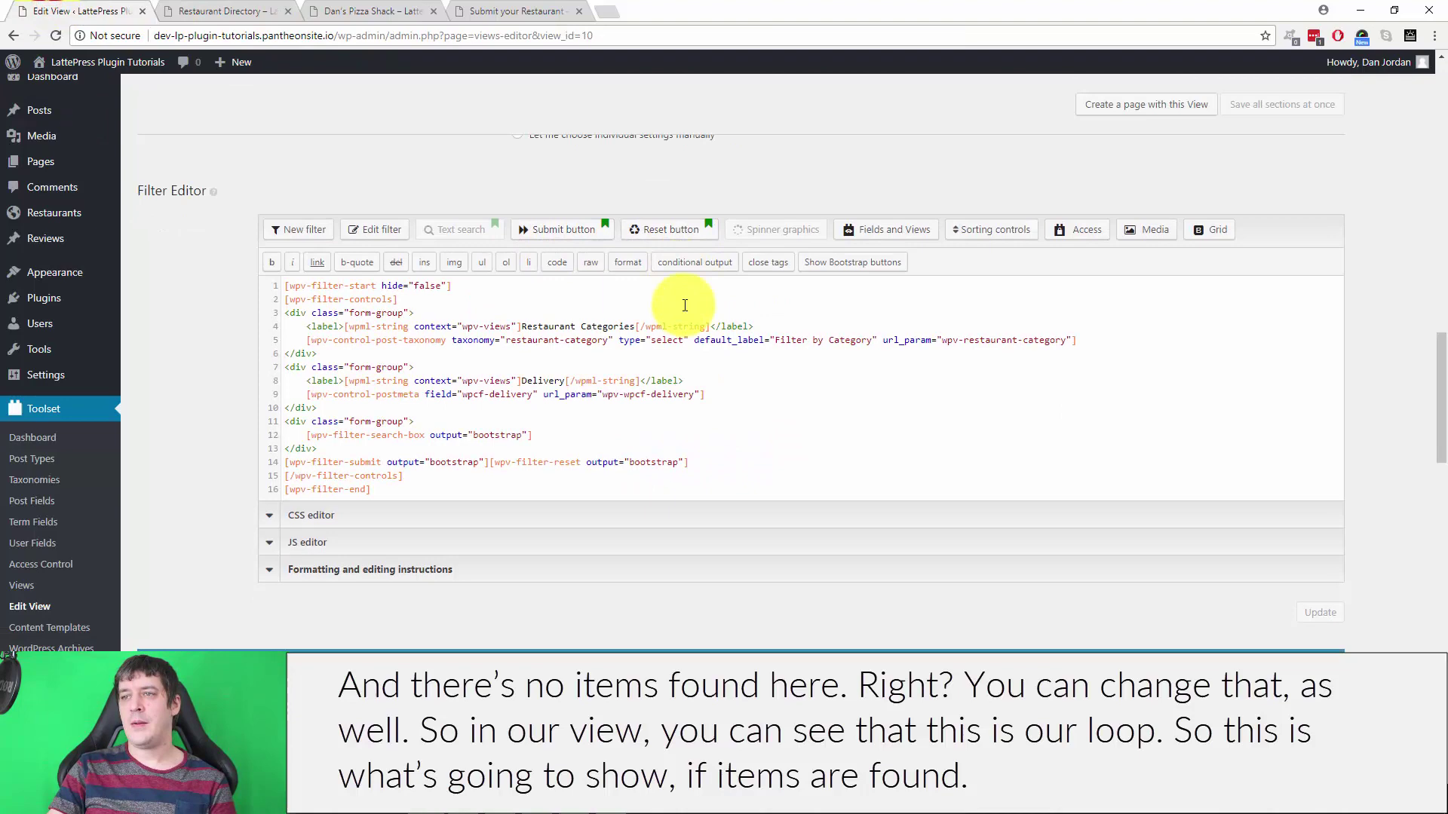
scroll(685, 304, "down", 14)
scroll(691, 315, "up", 5)
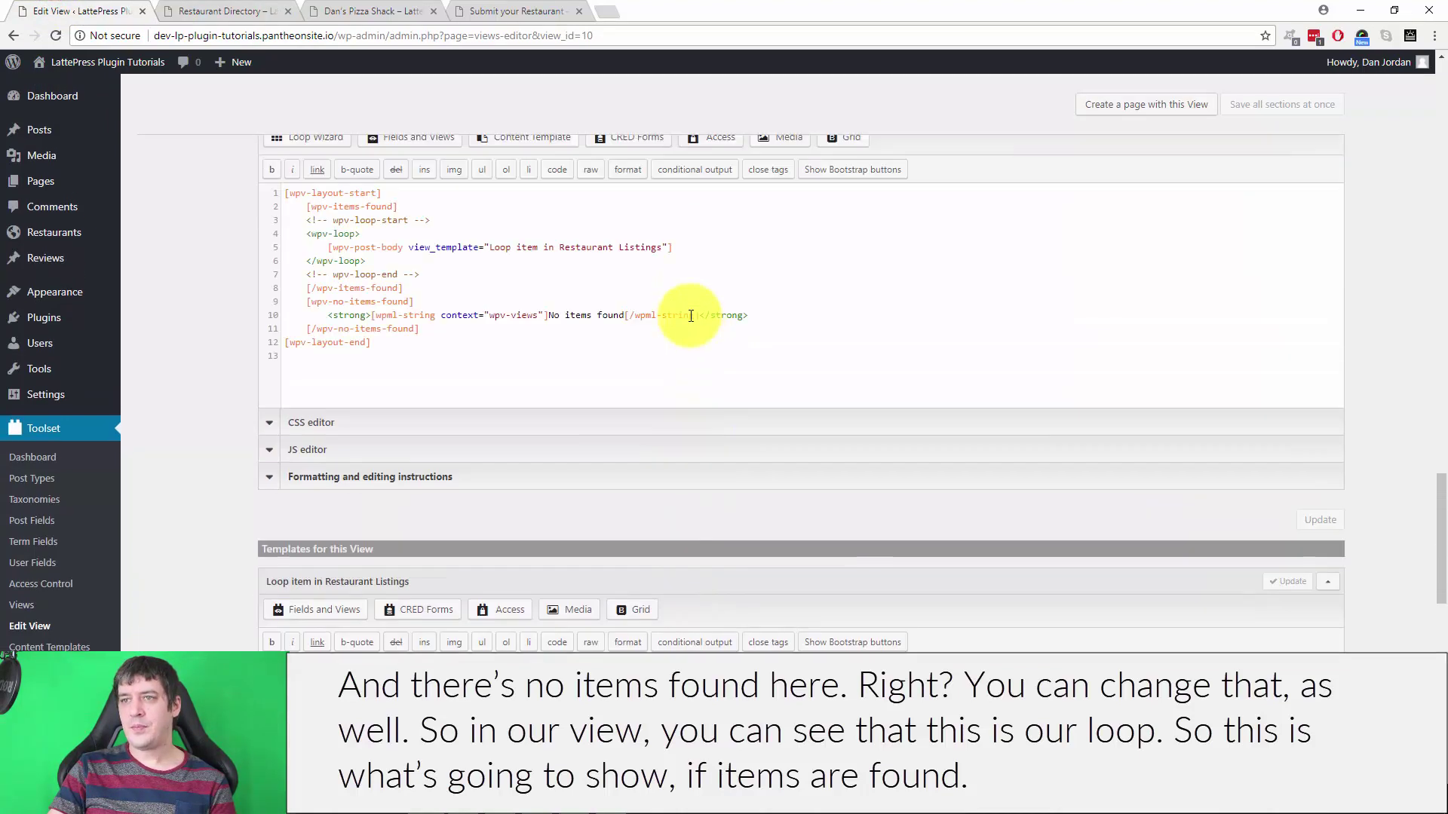
left_click(300, 235)
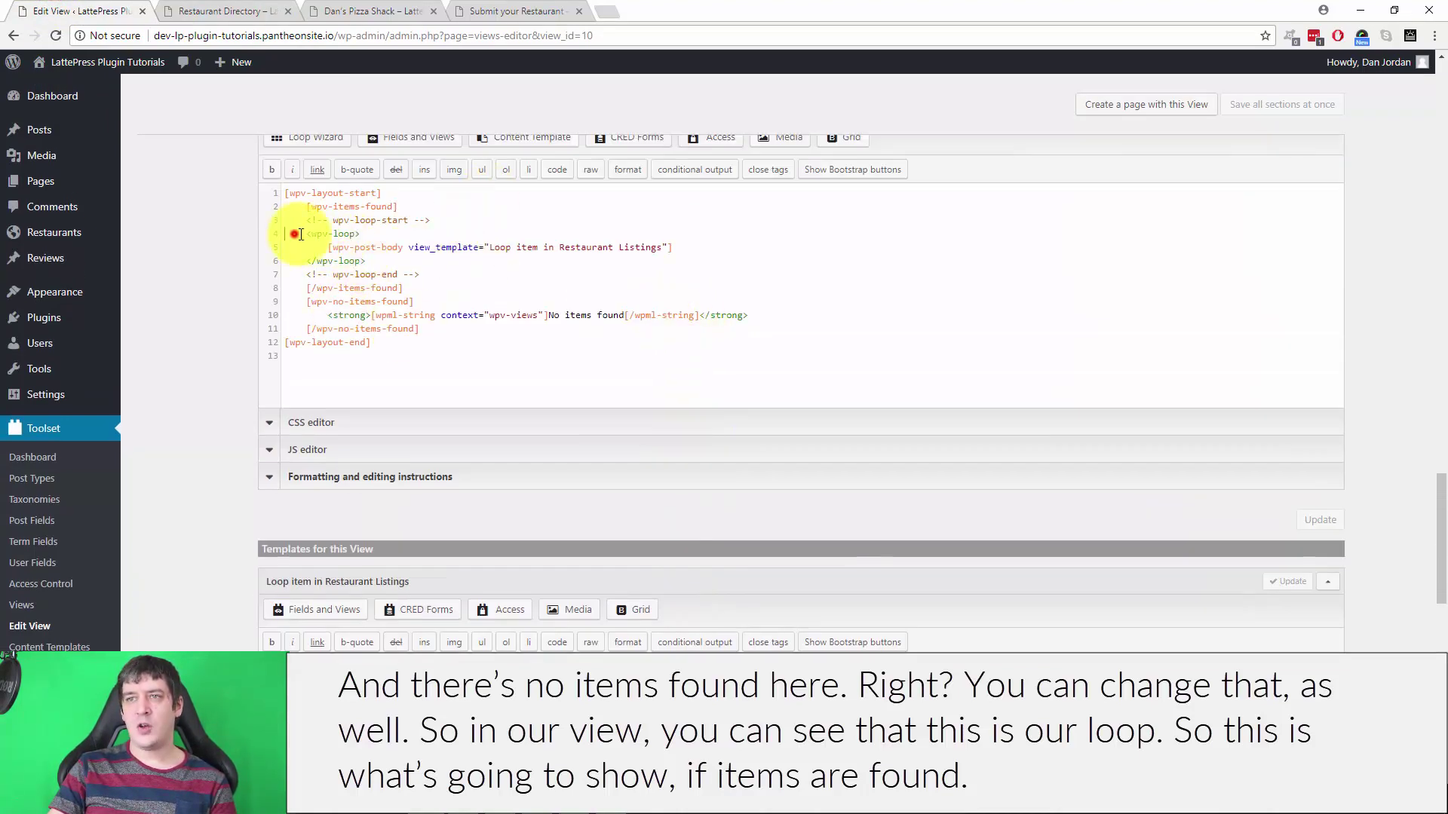
left_click_drag(300, 235, 367, 261)
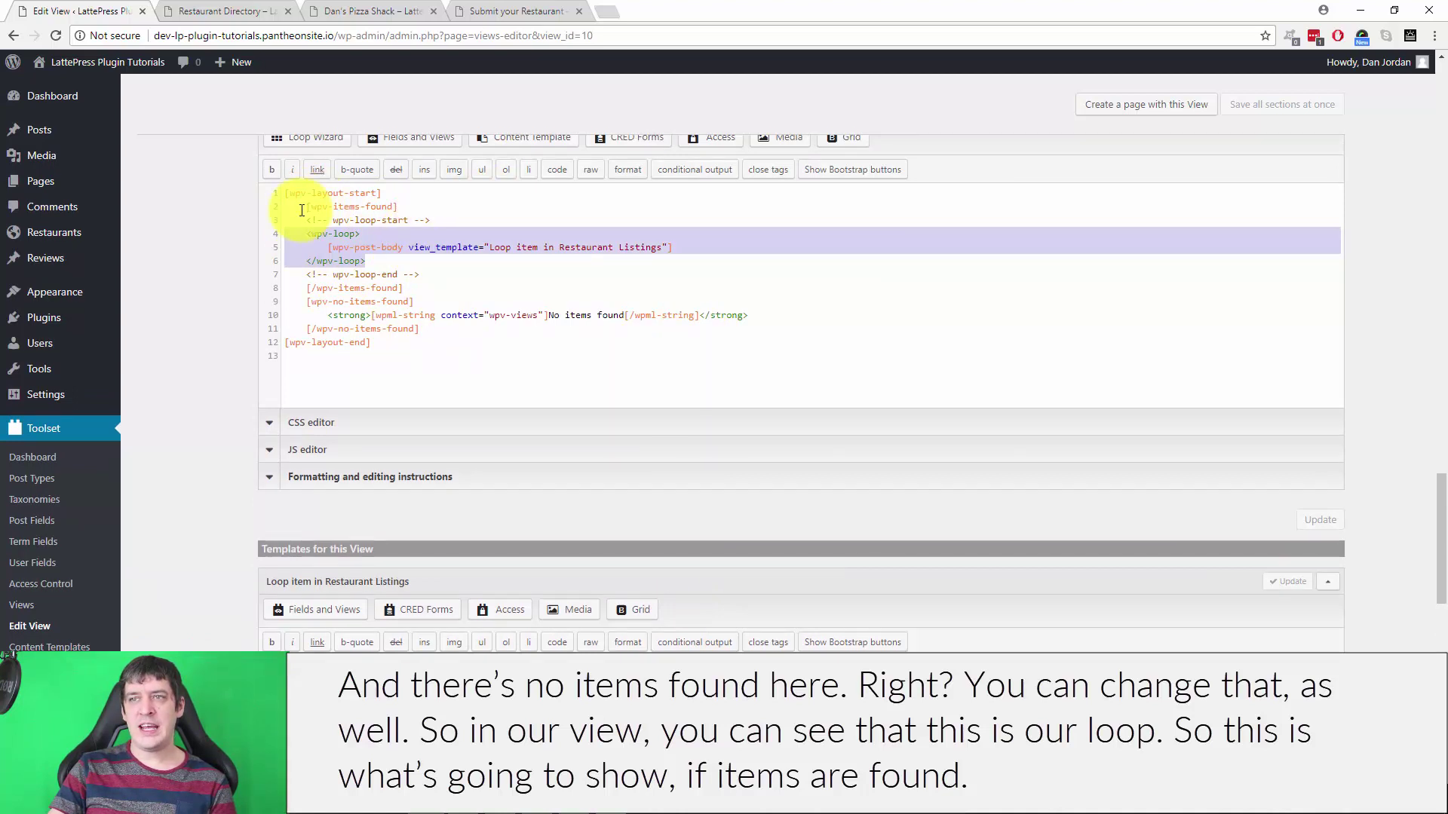
left_click_drag(306, 207, 400, 207)
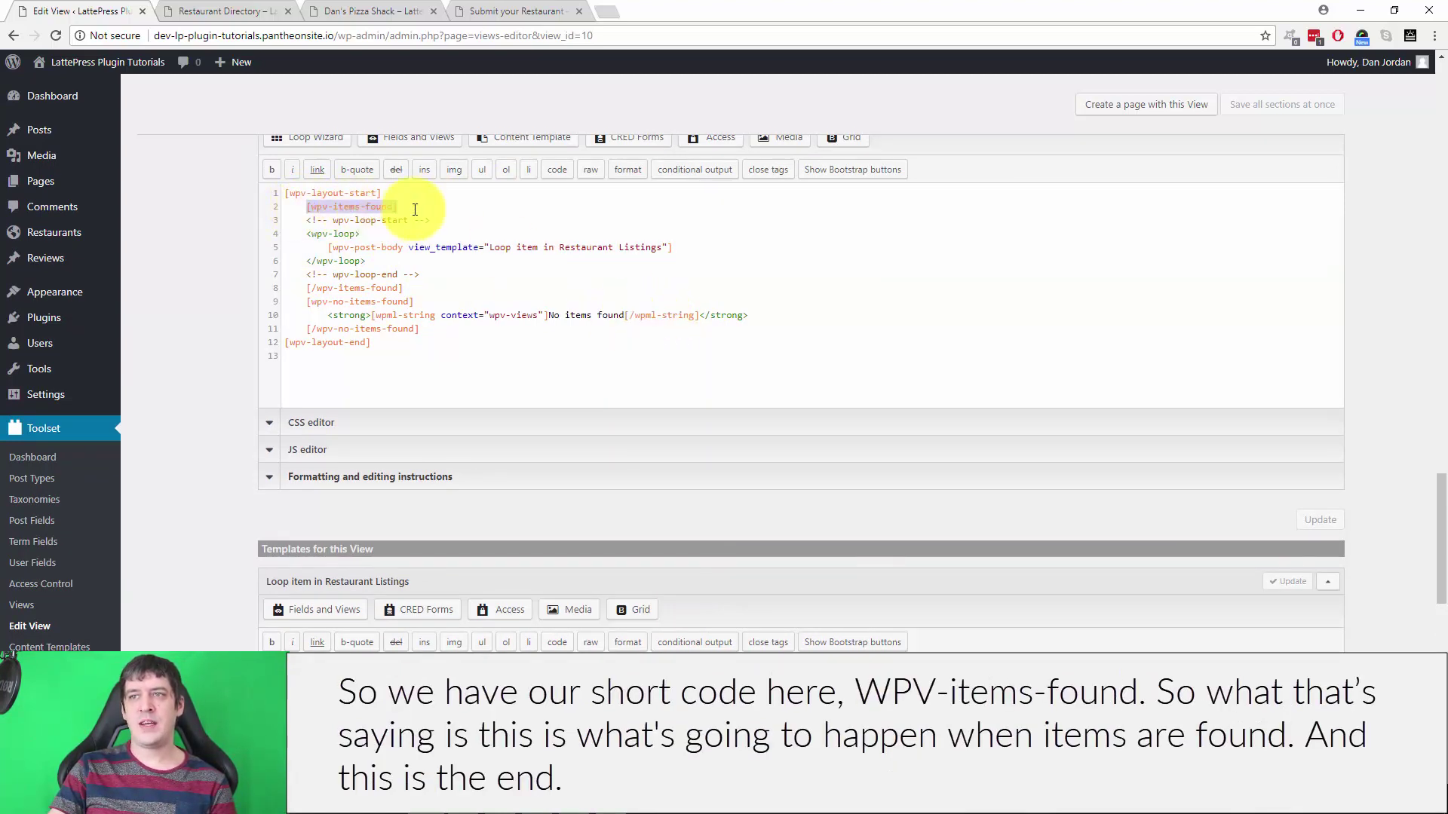
left_click_drag(292, 210, 456, 208)
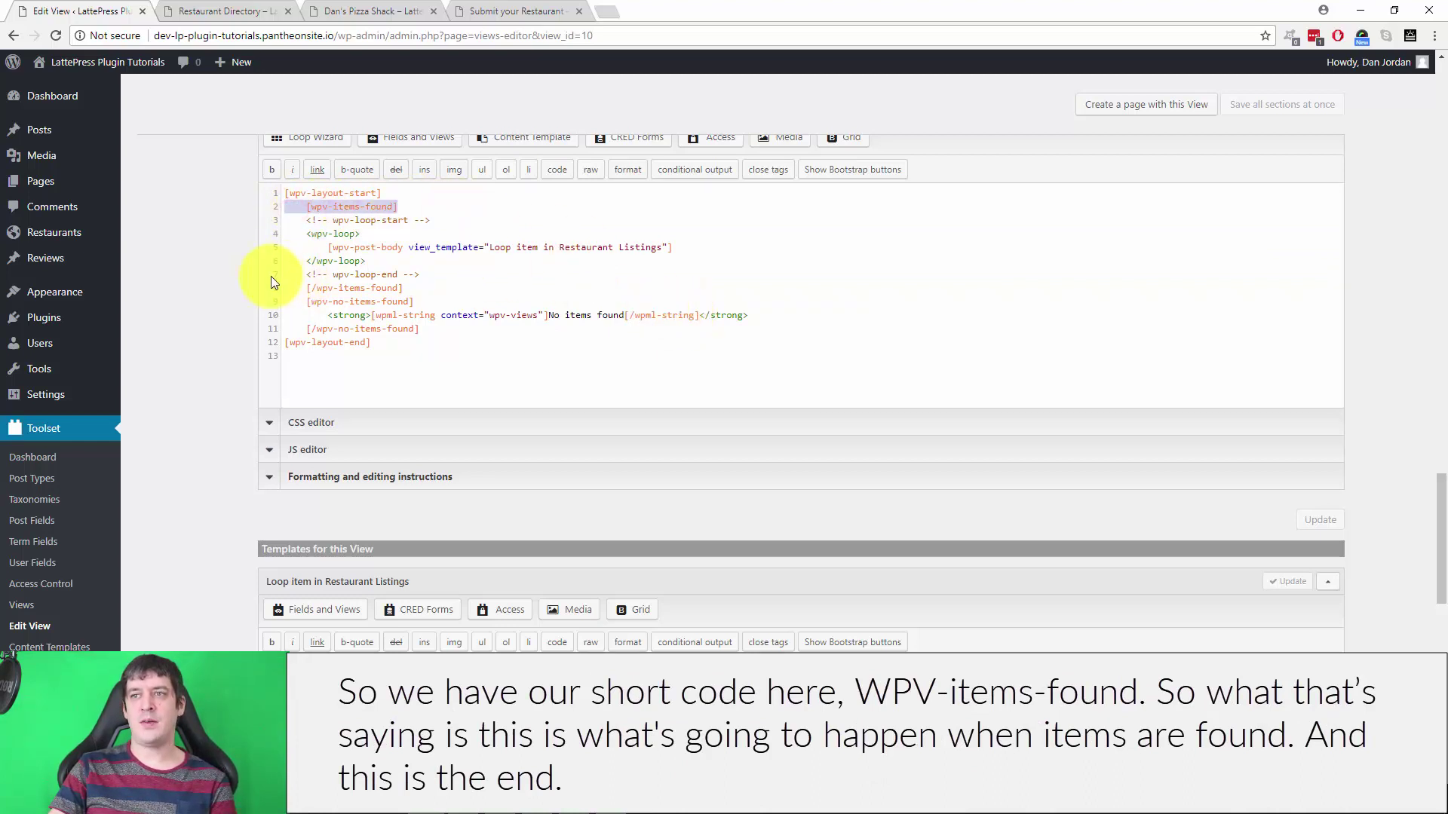
left_click_drag(287, 288, 488, 292)
left_click_drag(307, 301, 462, 298)
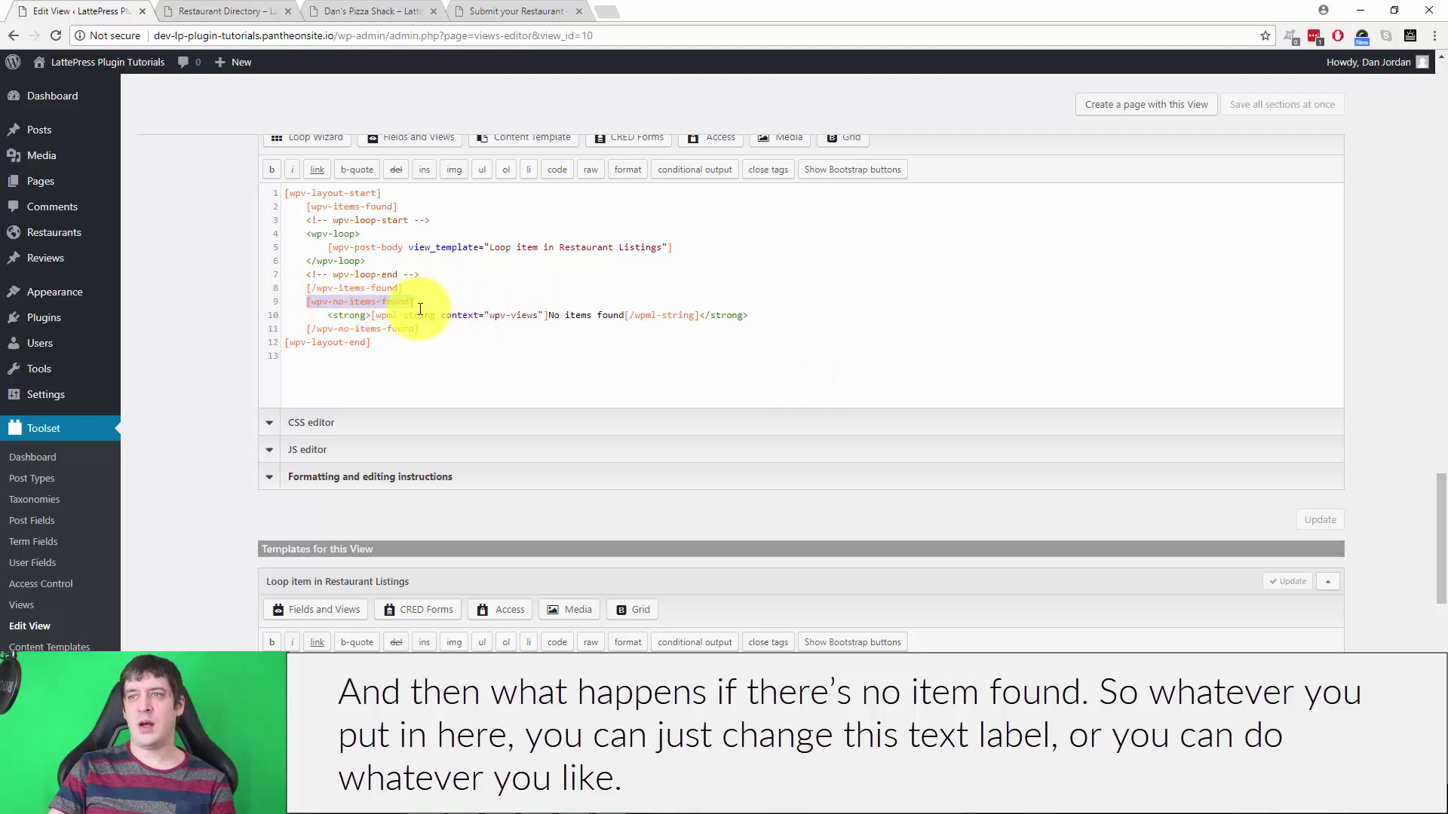
left_click_drag(550, 315, 625, 312)
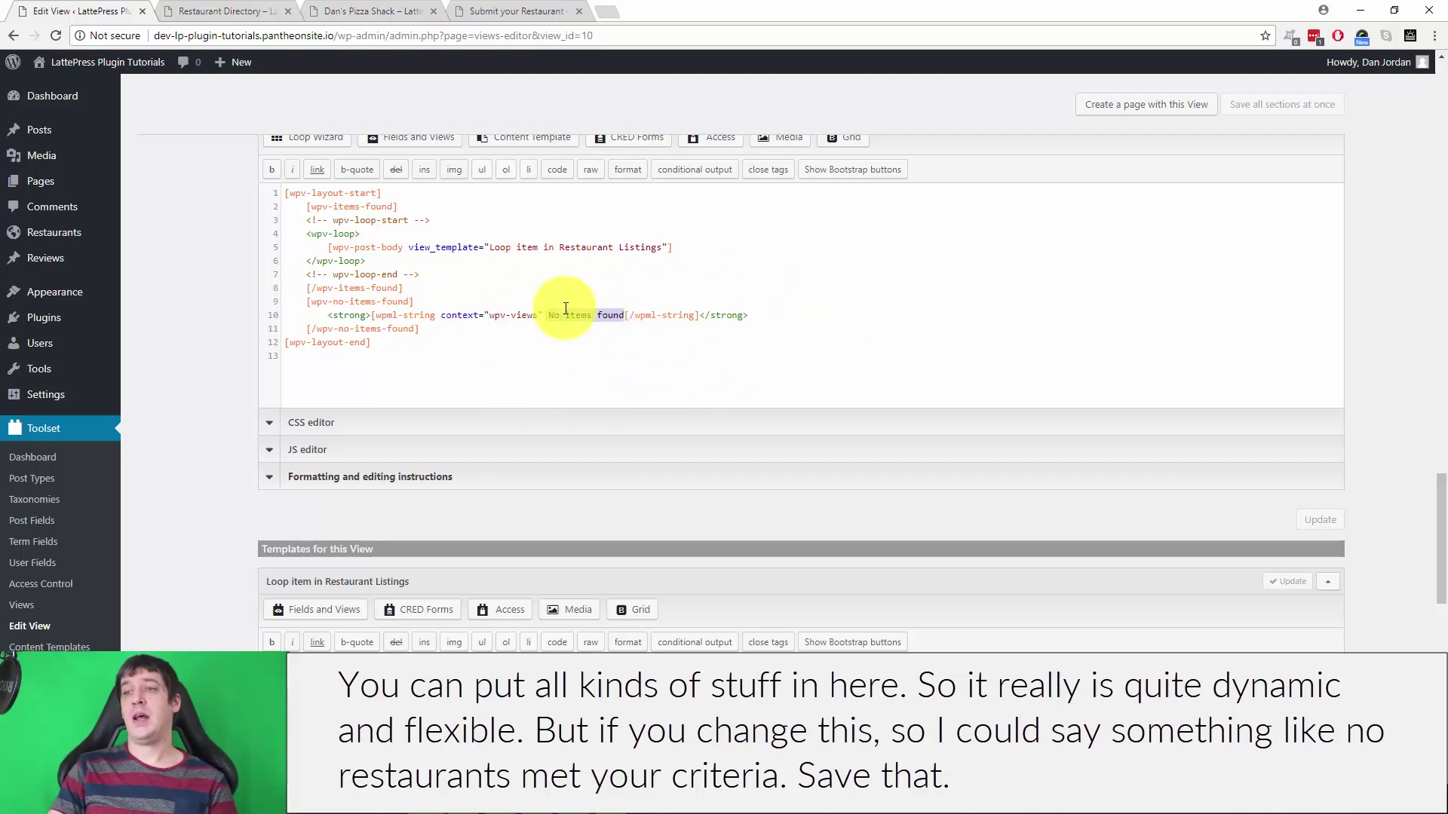
- Replace the no-results text with 'No restaurants met your criteria.', save the view, and reload the directory
left_click_drag(550, 315, 624, 314)
type("No restaurants met you")
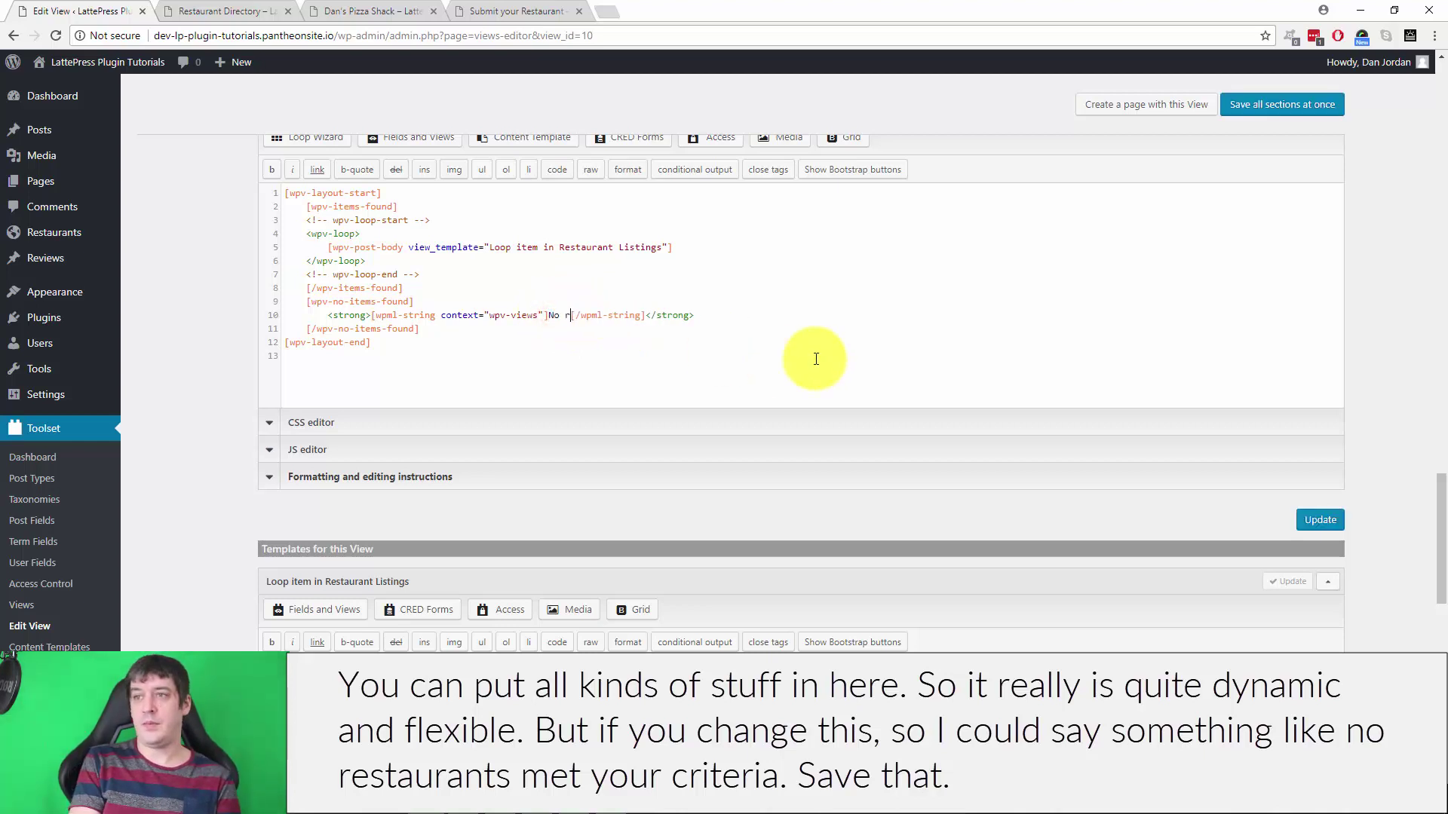
type("r criteria.")
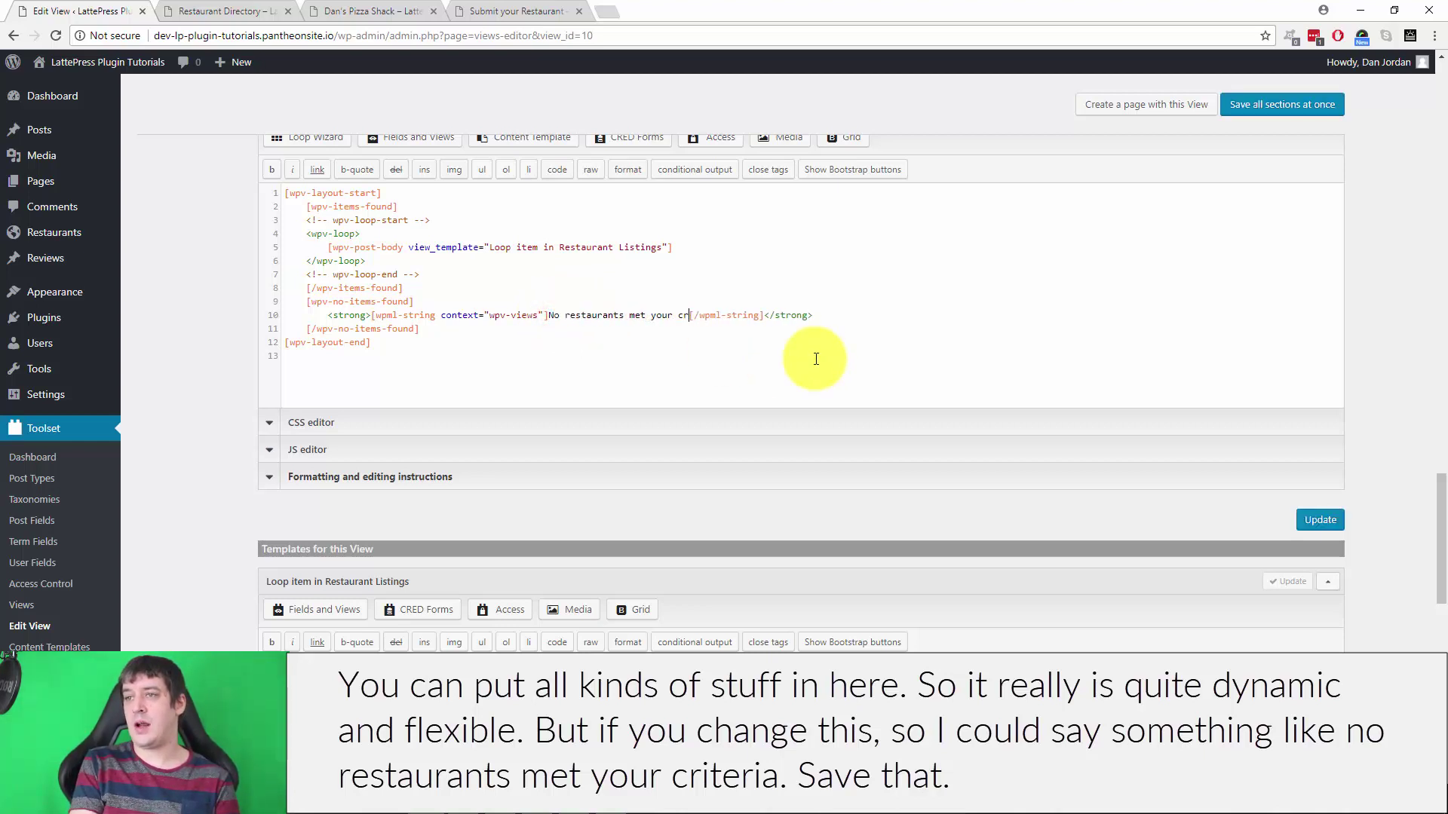
left_click(1277, 113)
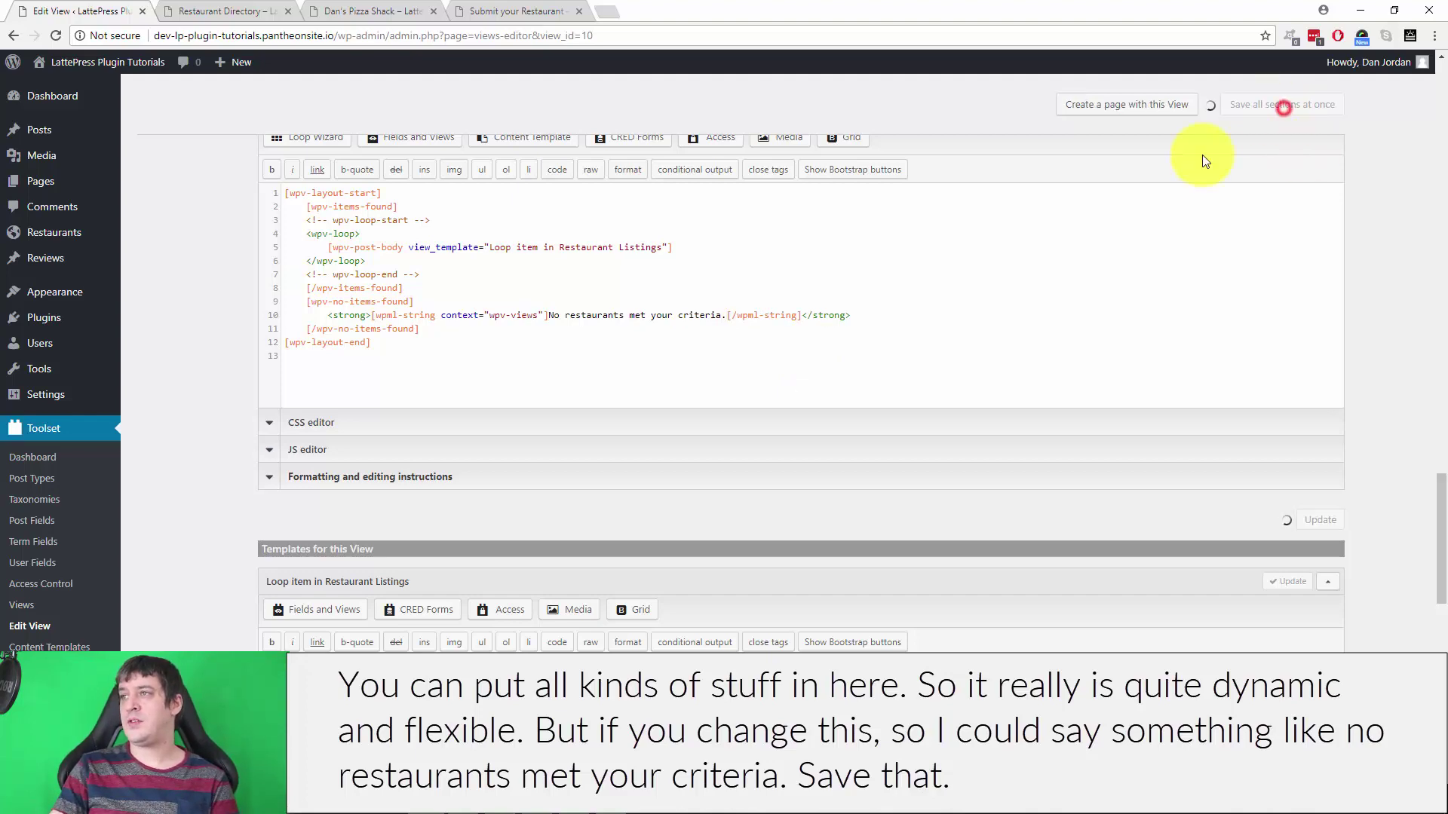
left_click(286, 9)
key("F5")
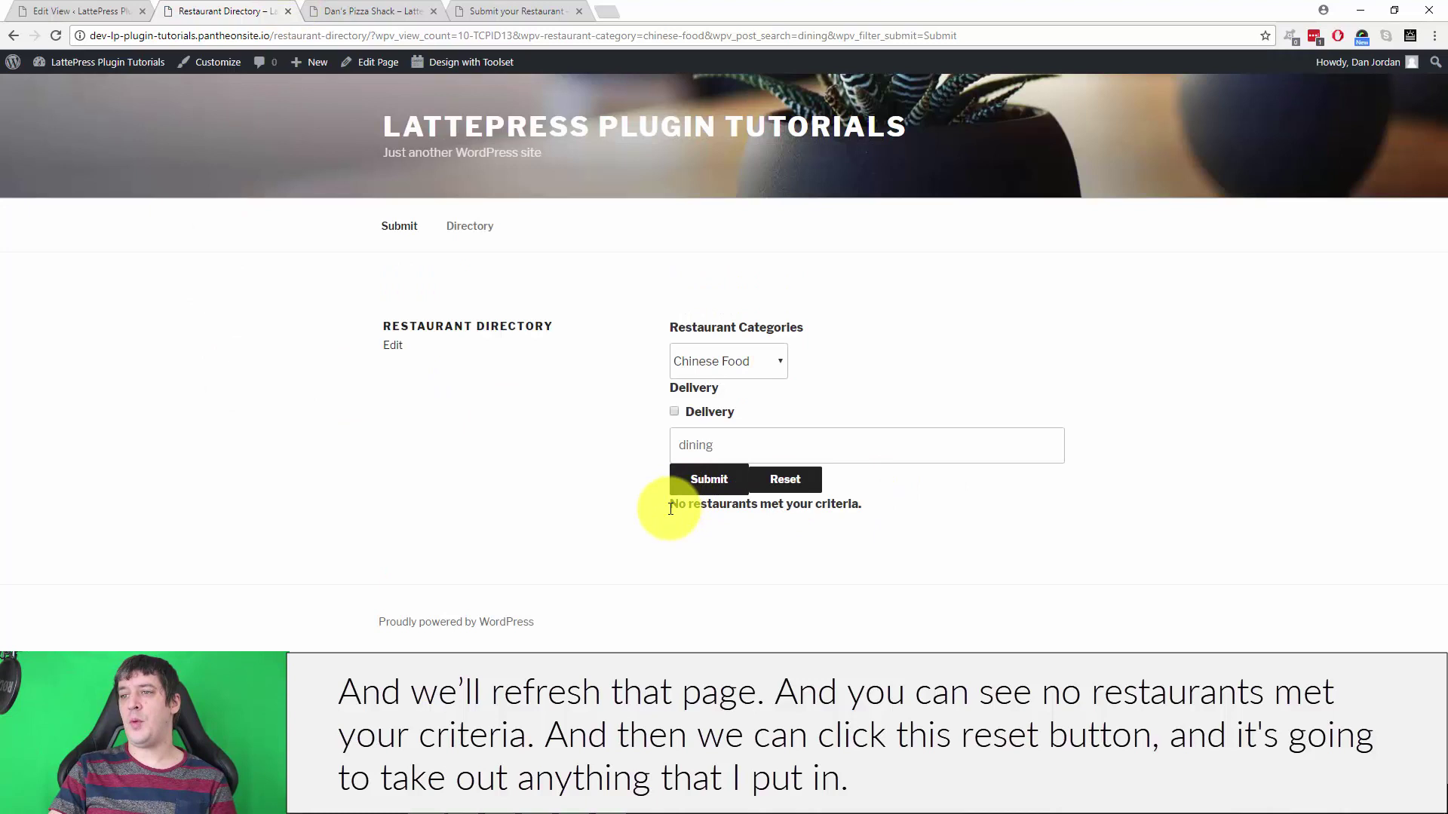
- Reset the directory's Chinese Food search so the full restaurant list shows again
left_click_drag(670, 507, 953, 523)
left_click(788, 478)
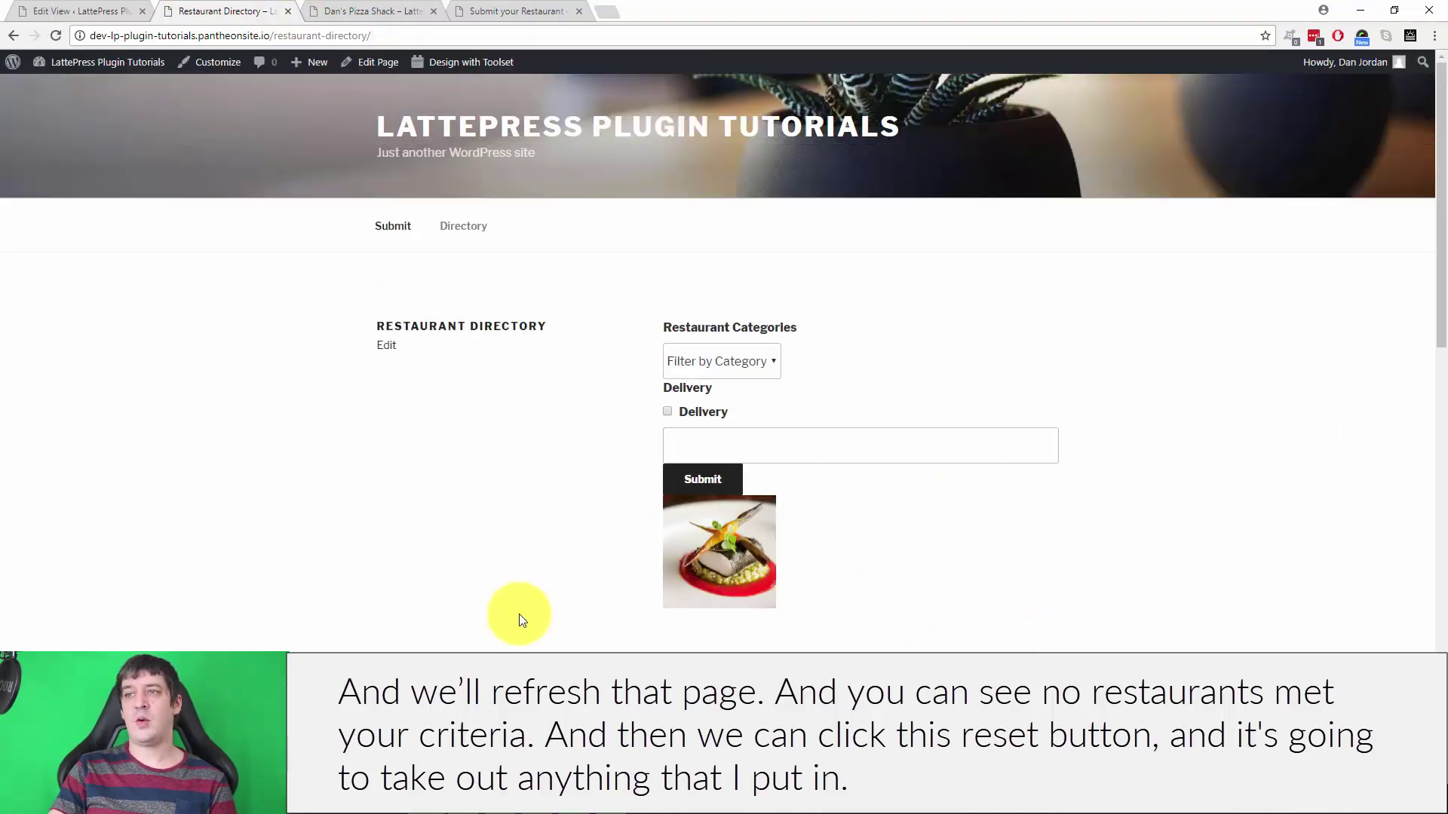
scroll(528, 226, "down", 2)
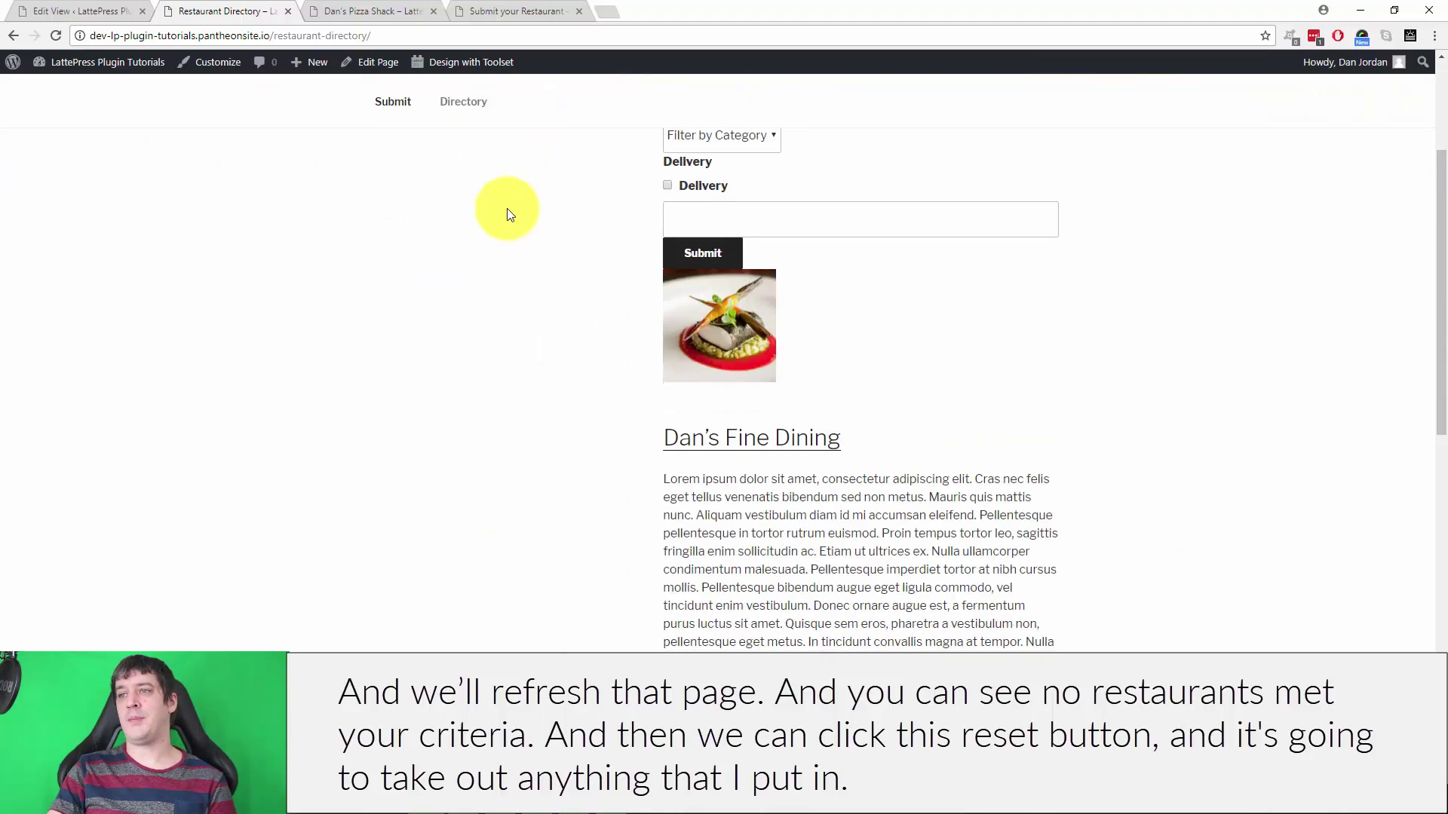
scroll(748, 342, "up", 1)
key("ctrl+Page_Up")
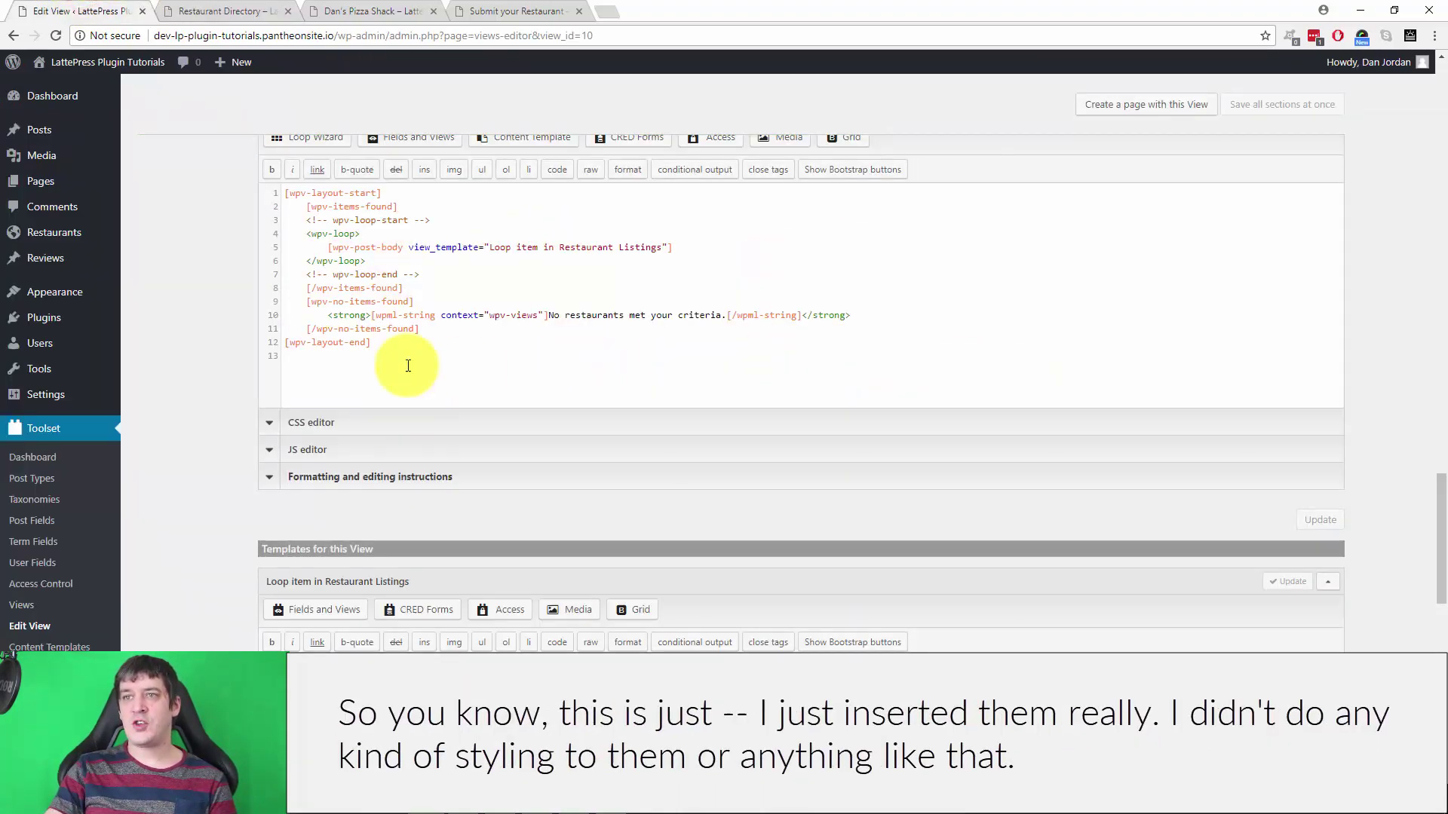
scroll(414, 423, "up", 1)
scroll(424, 495, "up", 1)
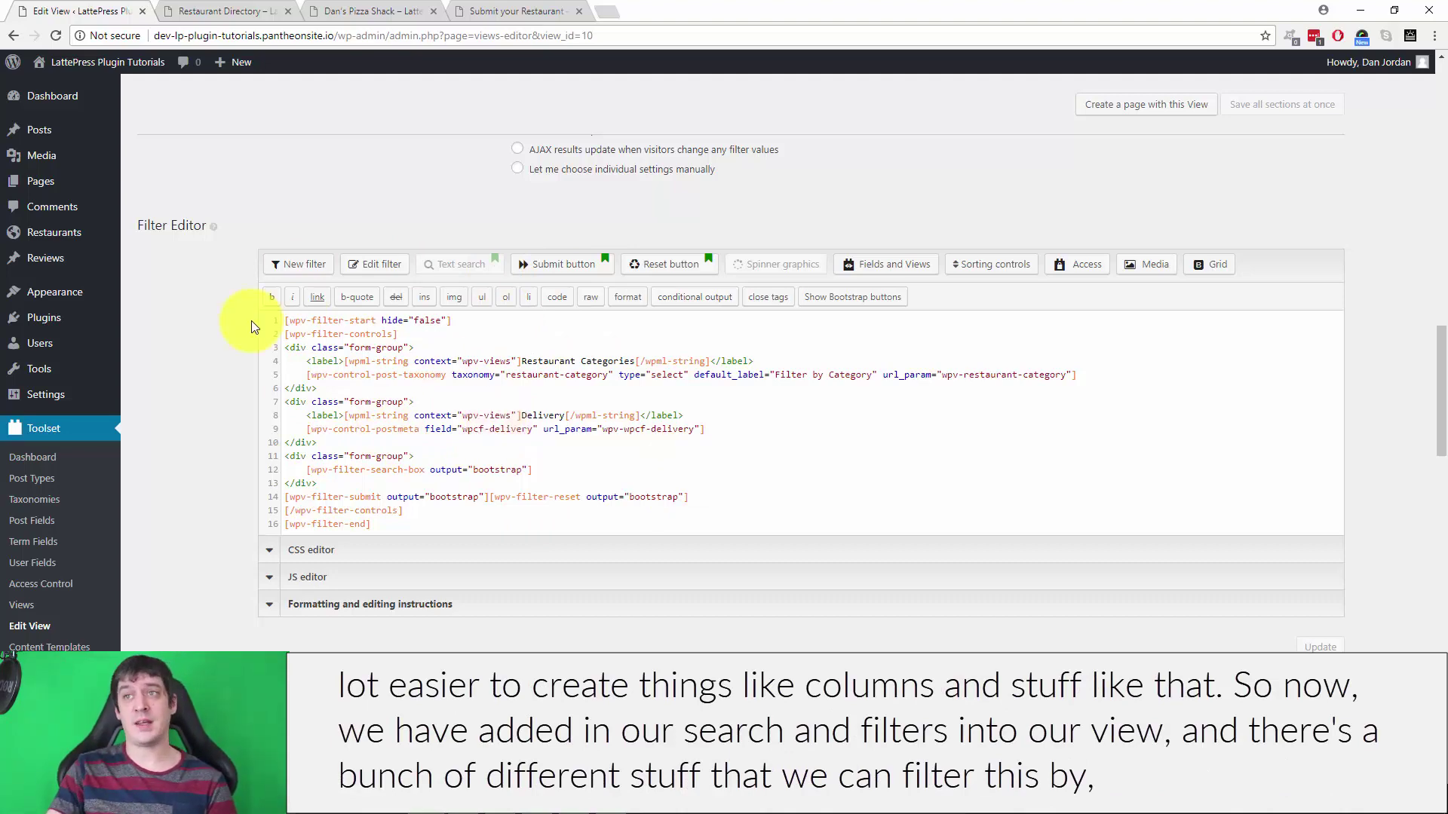
left_click(528, 10)
left_click(226, 11)
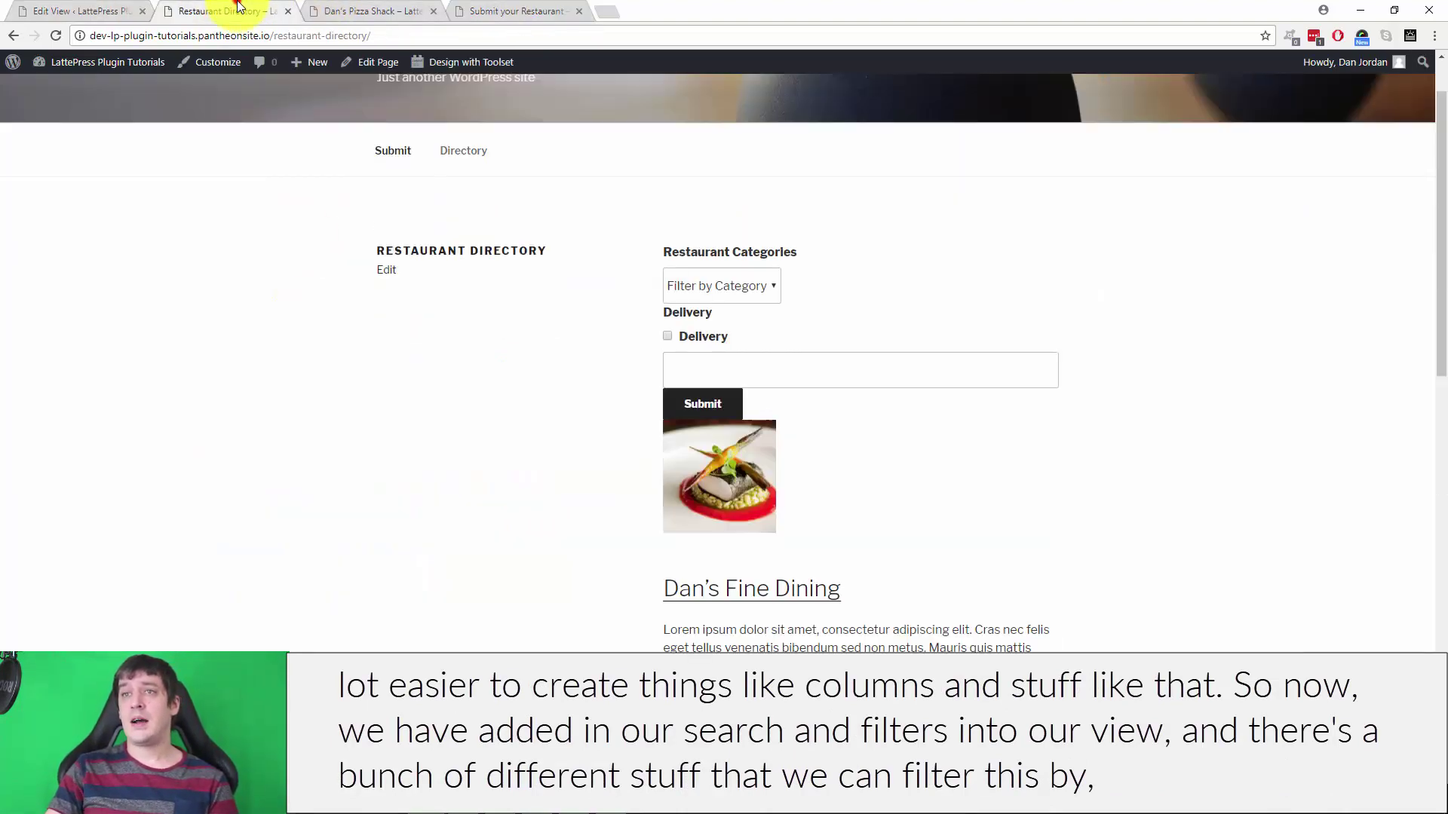
left_click(373, 11)
left_click(227, 11)
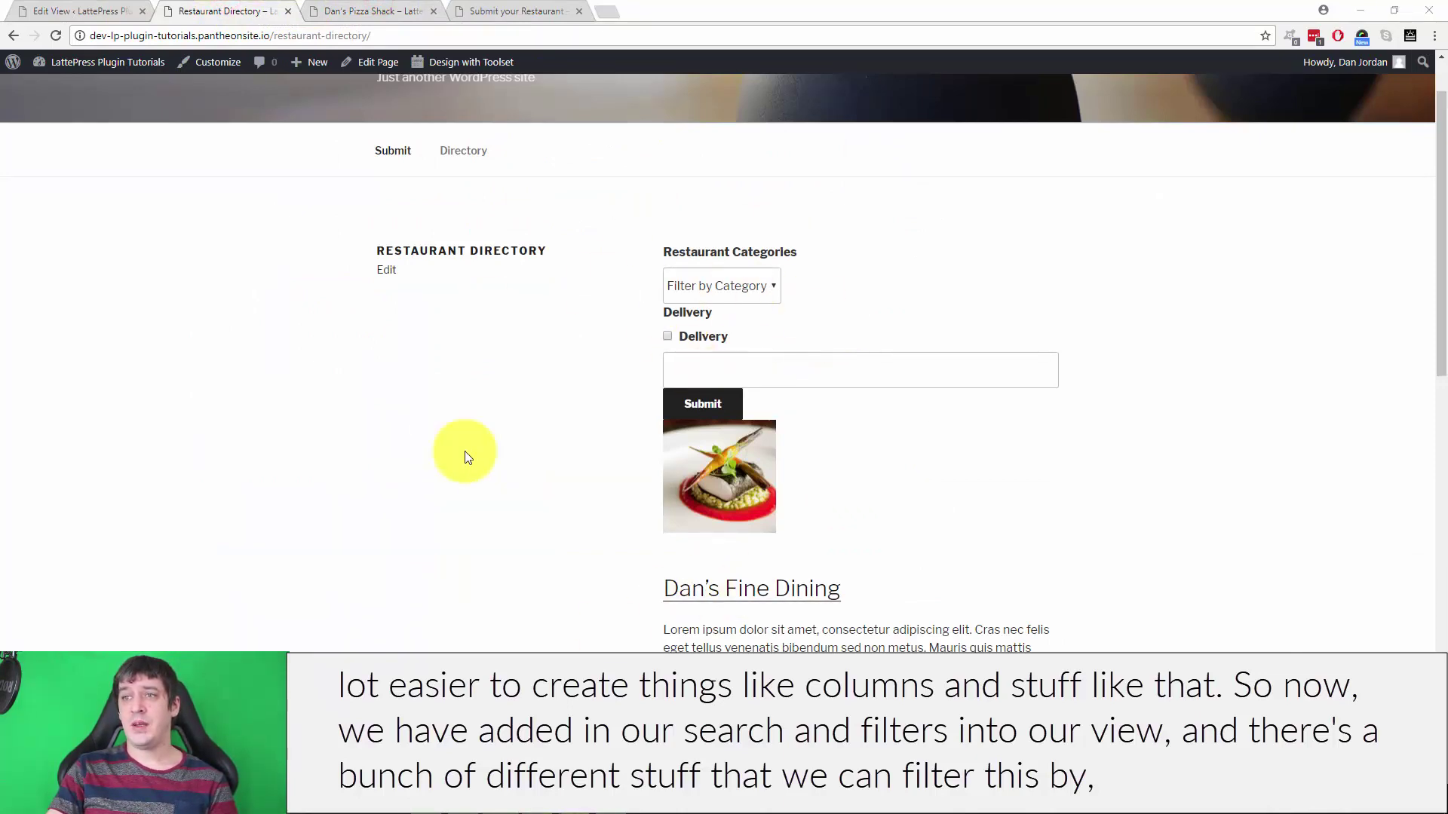
left_click(76, 10)
scroll(609, 453, "up", 5)
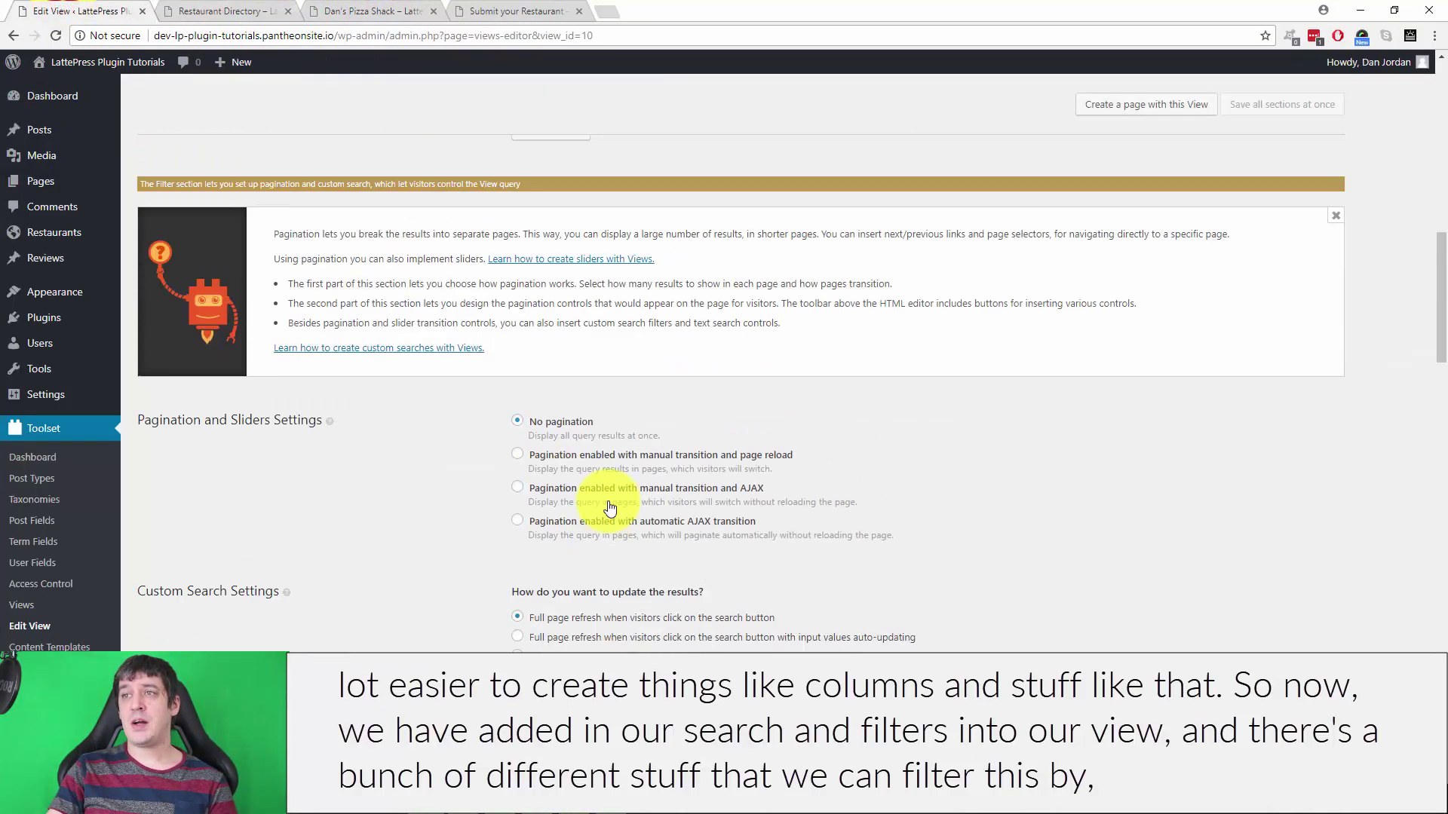
scroll(609, 508, "up", 5)
scroll(632, 507, "down", 15)
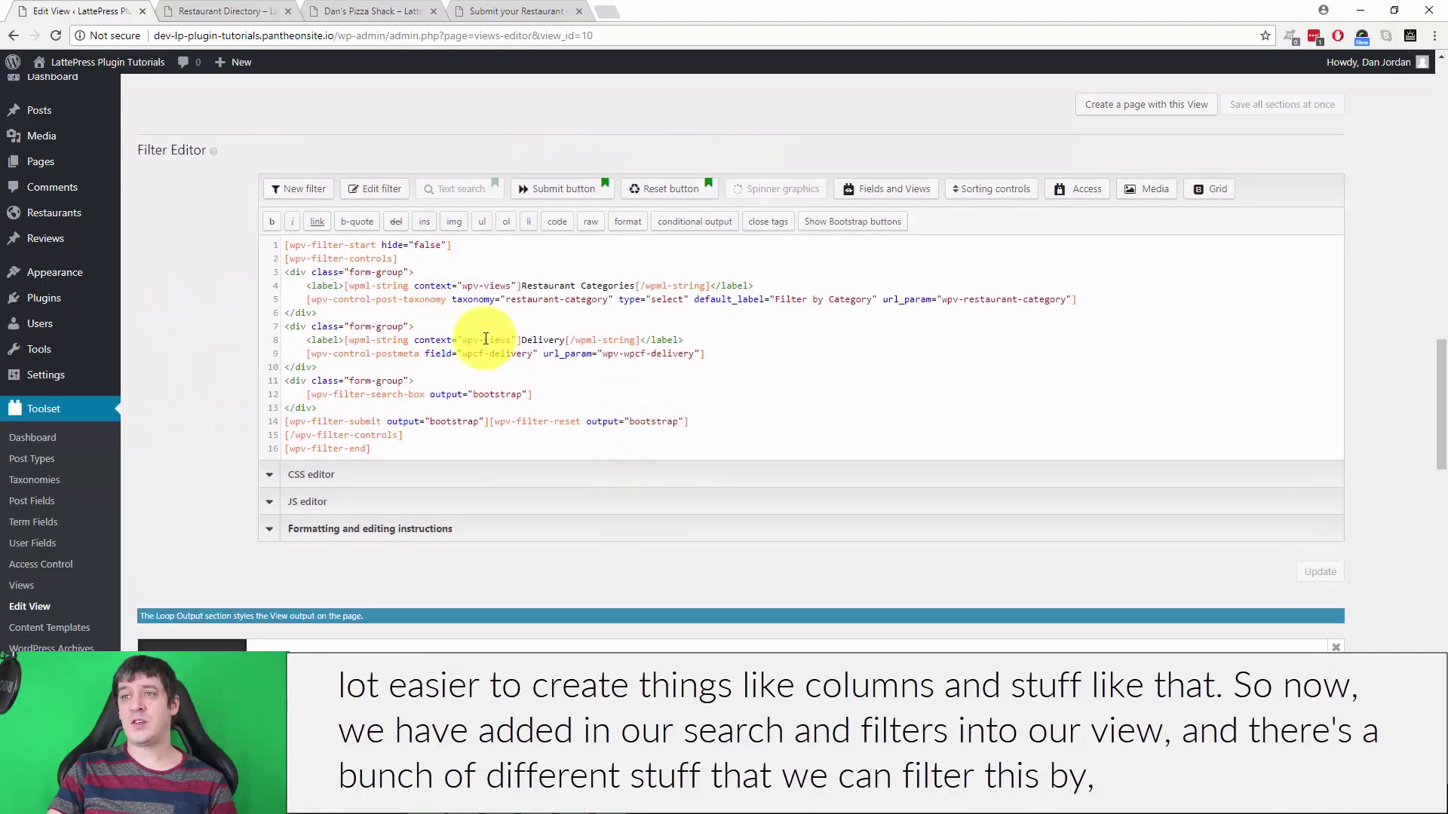
scroll(565, 377, "up", 6)
scroll(567, 383, "down", 4)
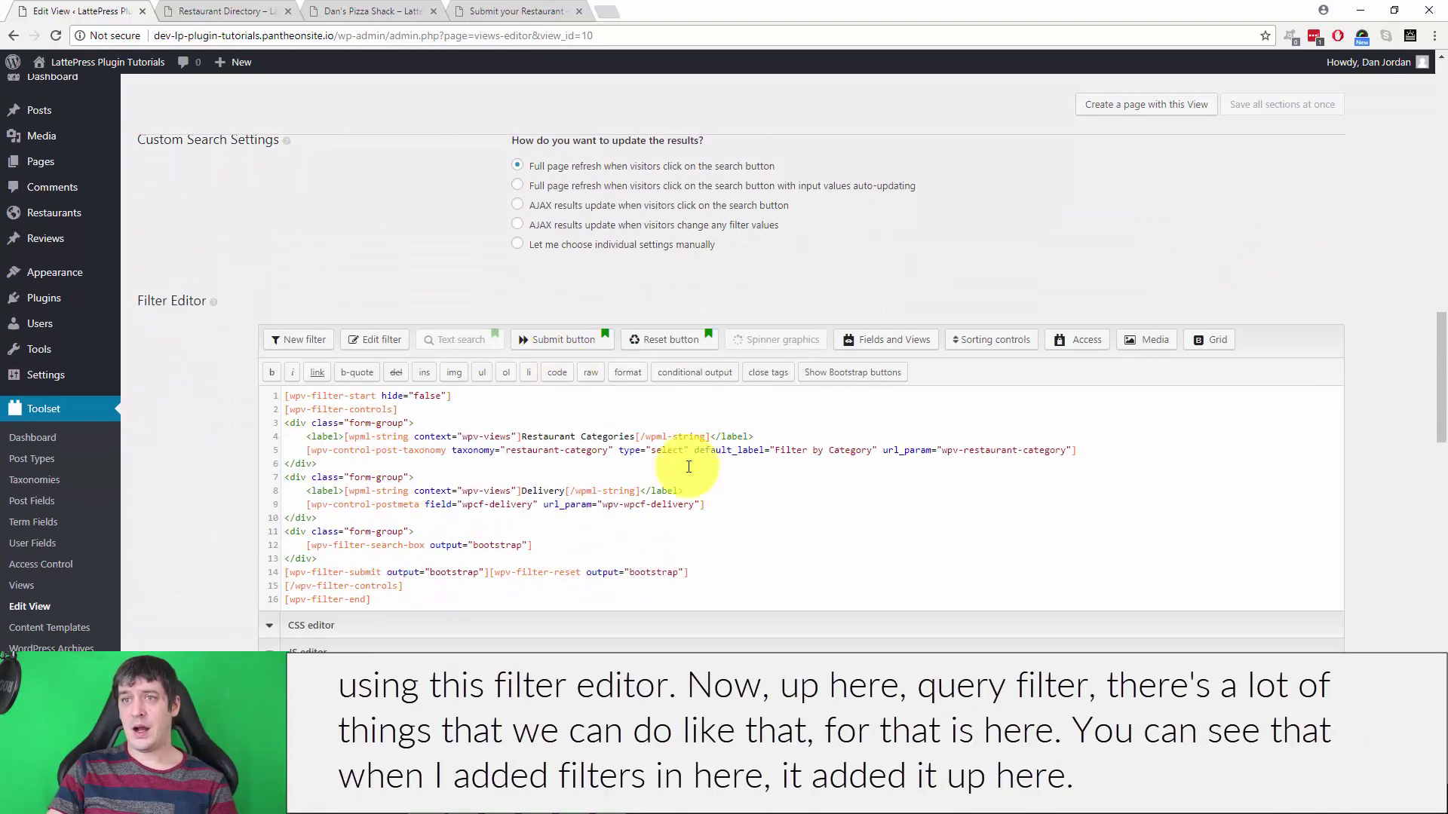
scroll(571, 608, "up", 10)
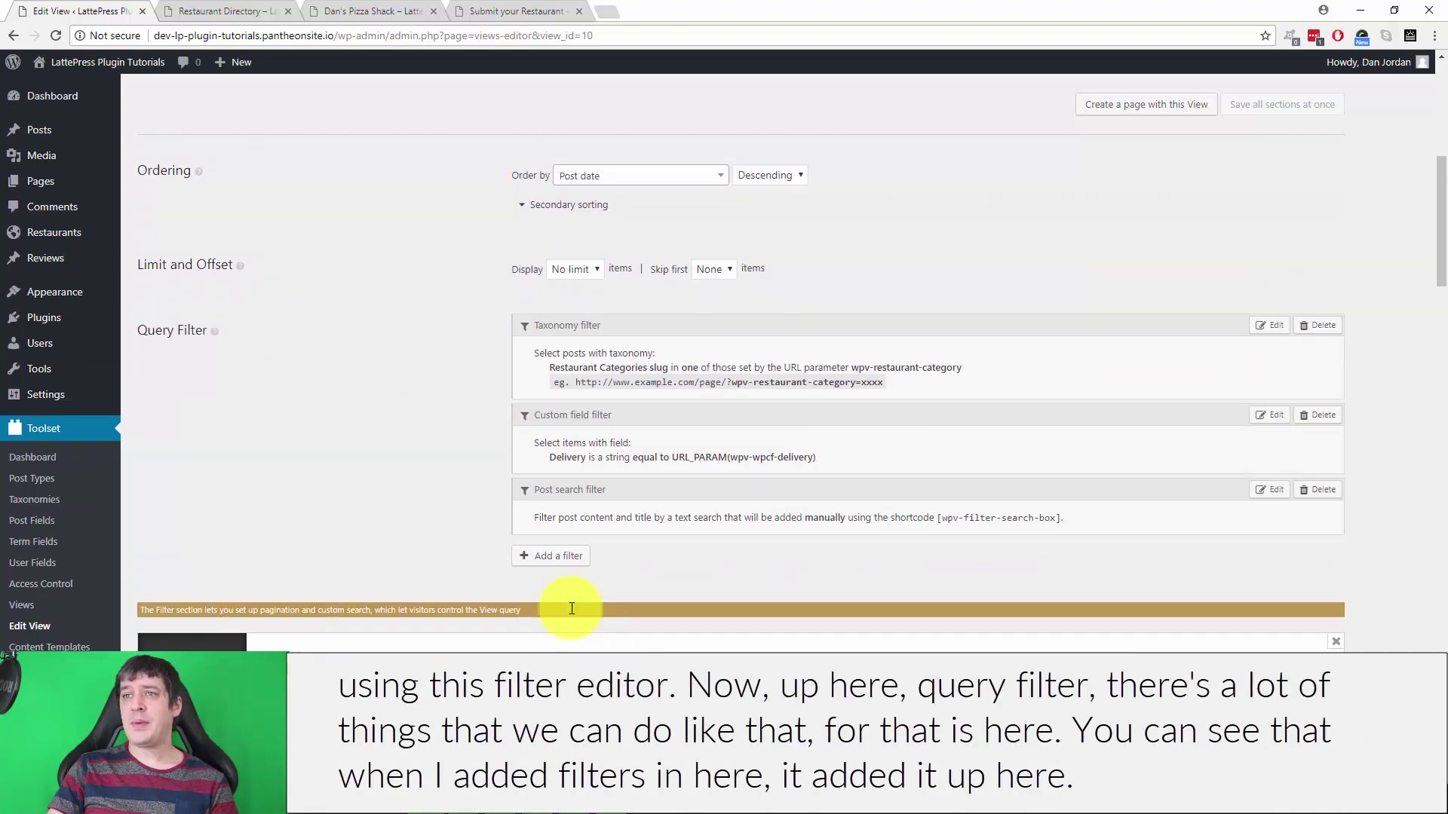
scroll(465, 338, "up", 2)
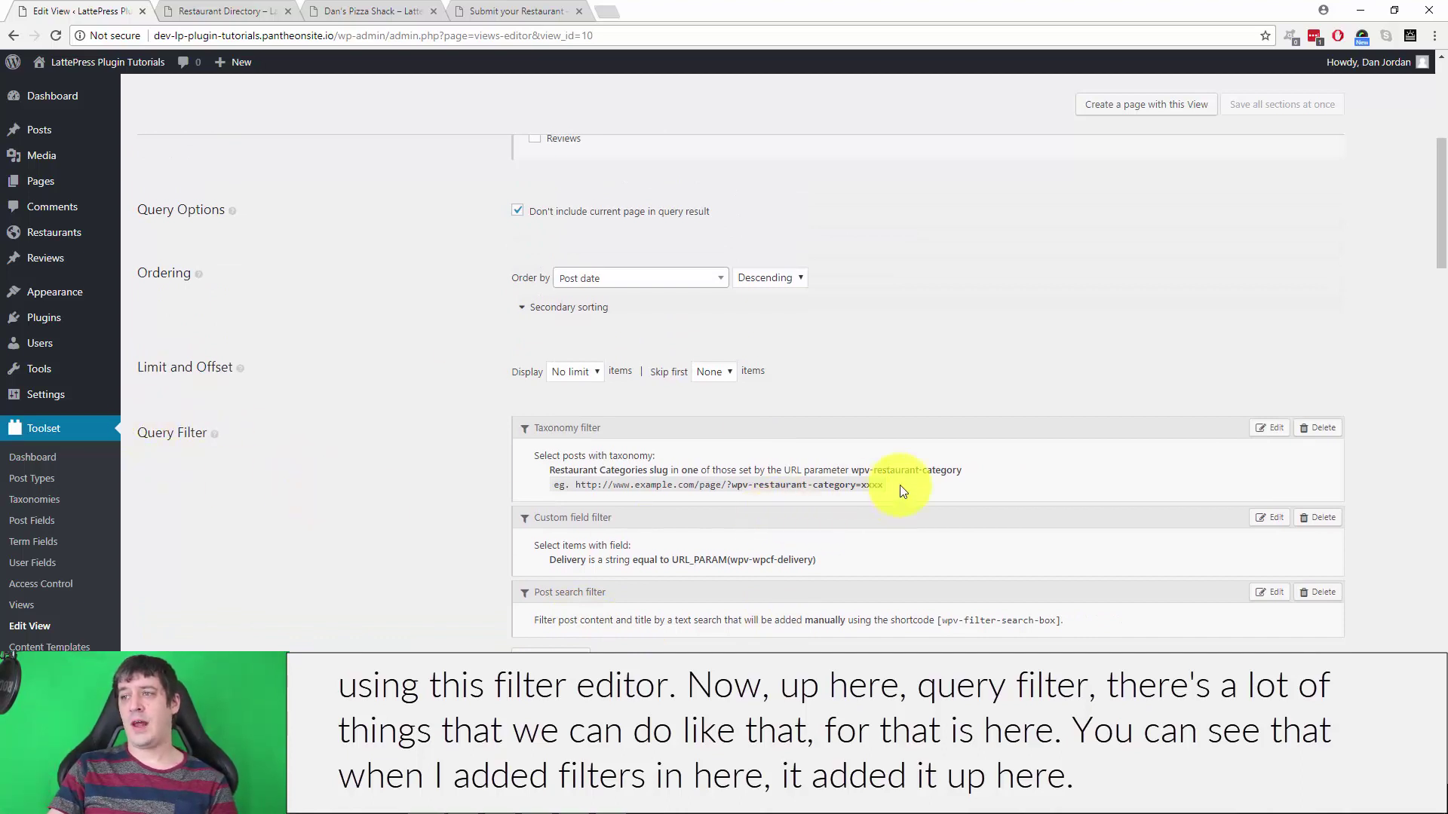
scroll(378, 582, "down", 5)
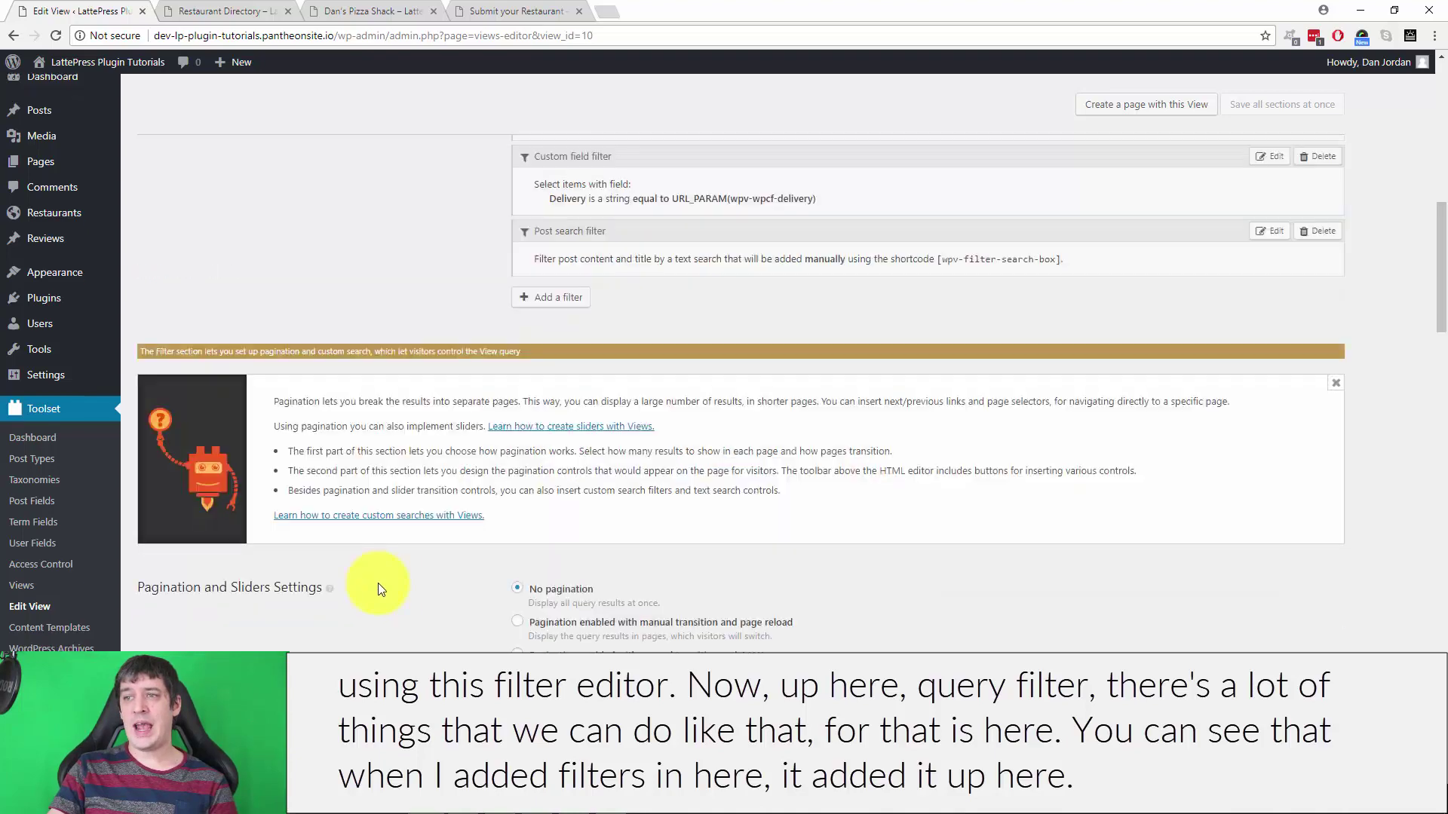
scroll(378, 582, "down", 10)
scroll(479, 316, "up", 10)
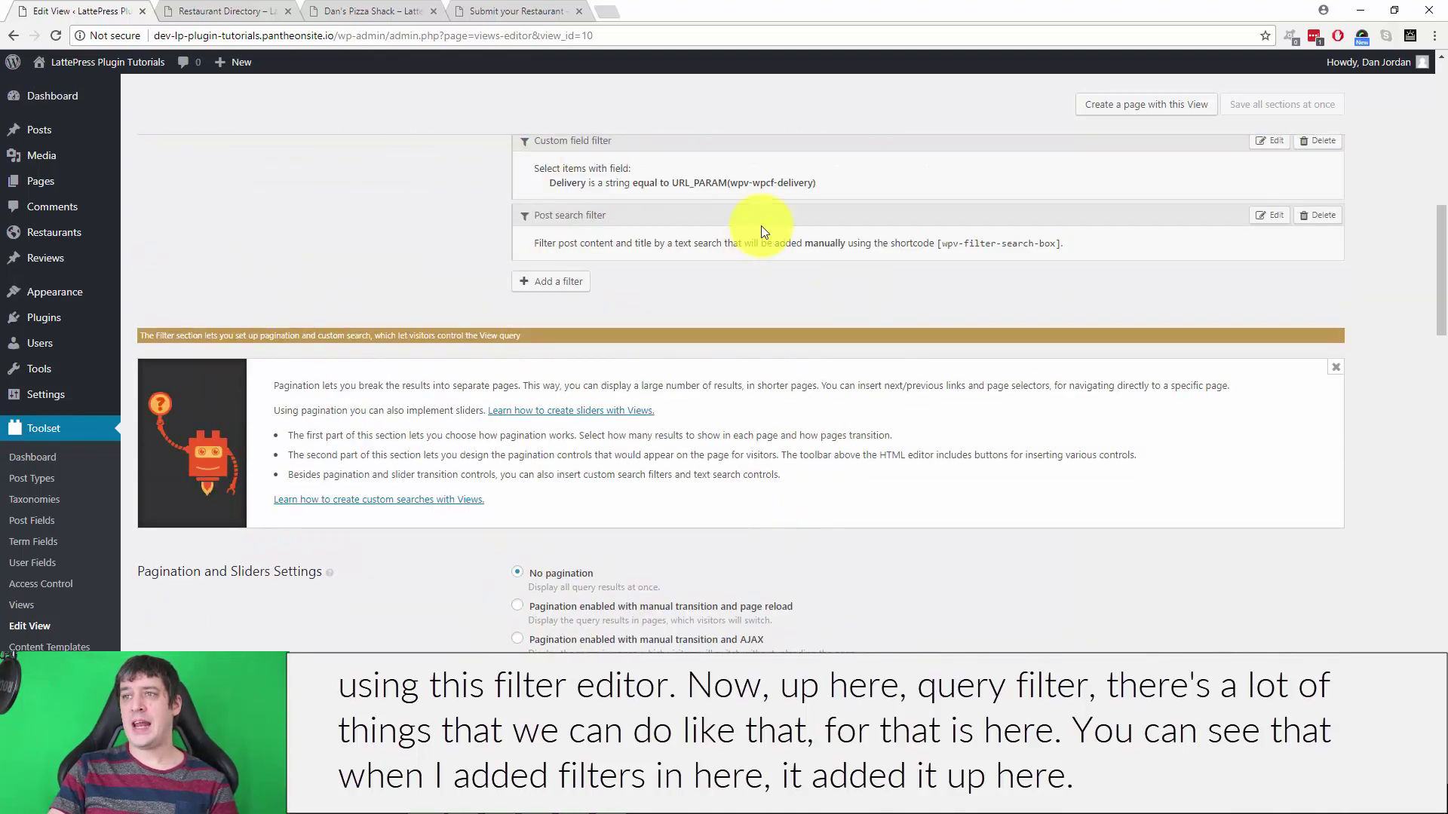
scroll(524, 357, "up", 3)
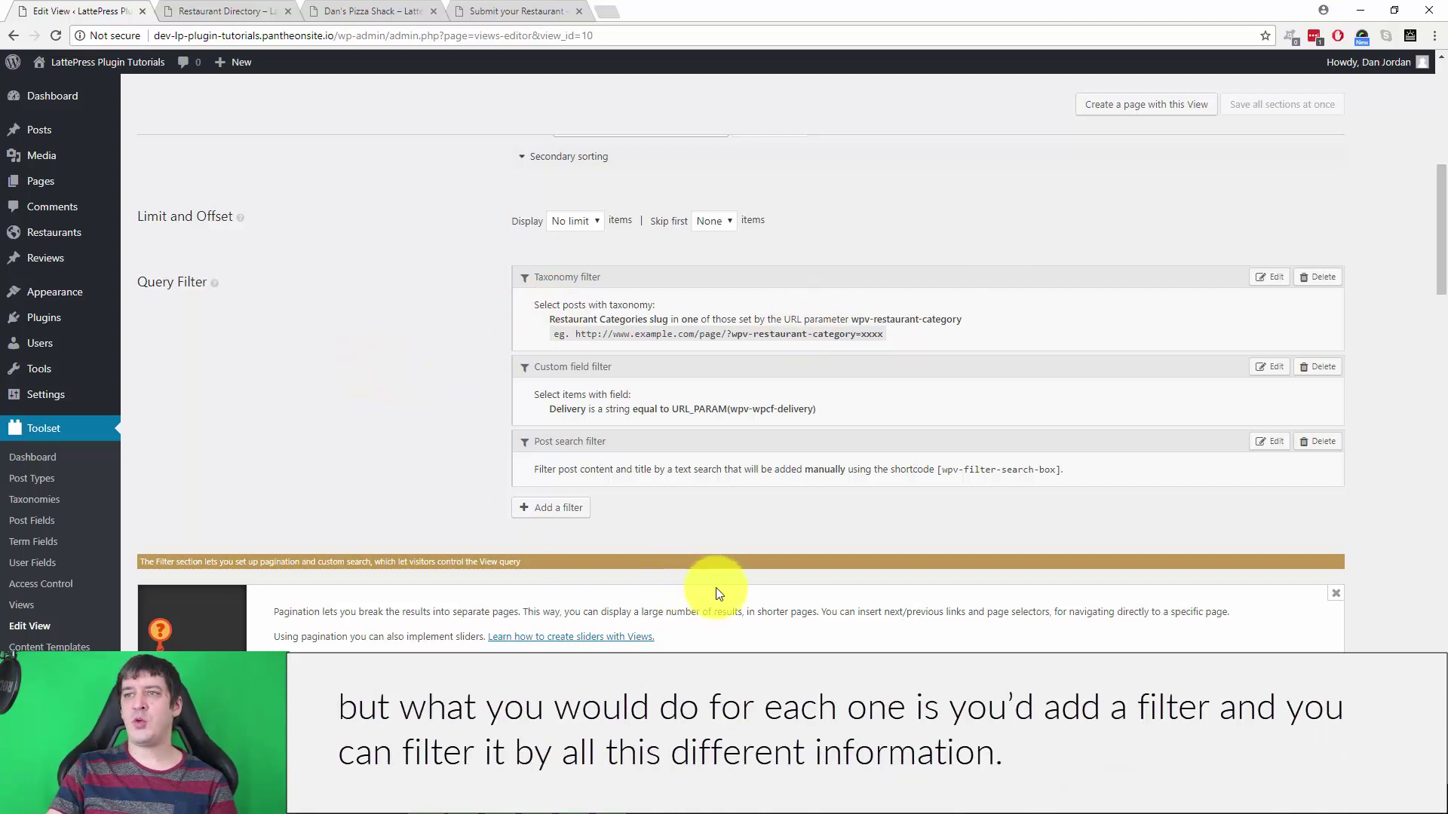
left_click(562, 508)
left_click(608, 150)
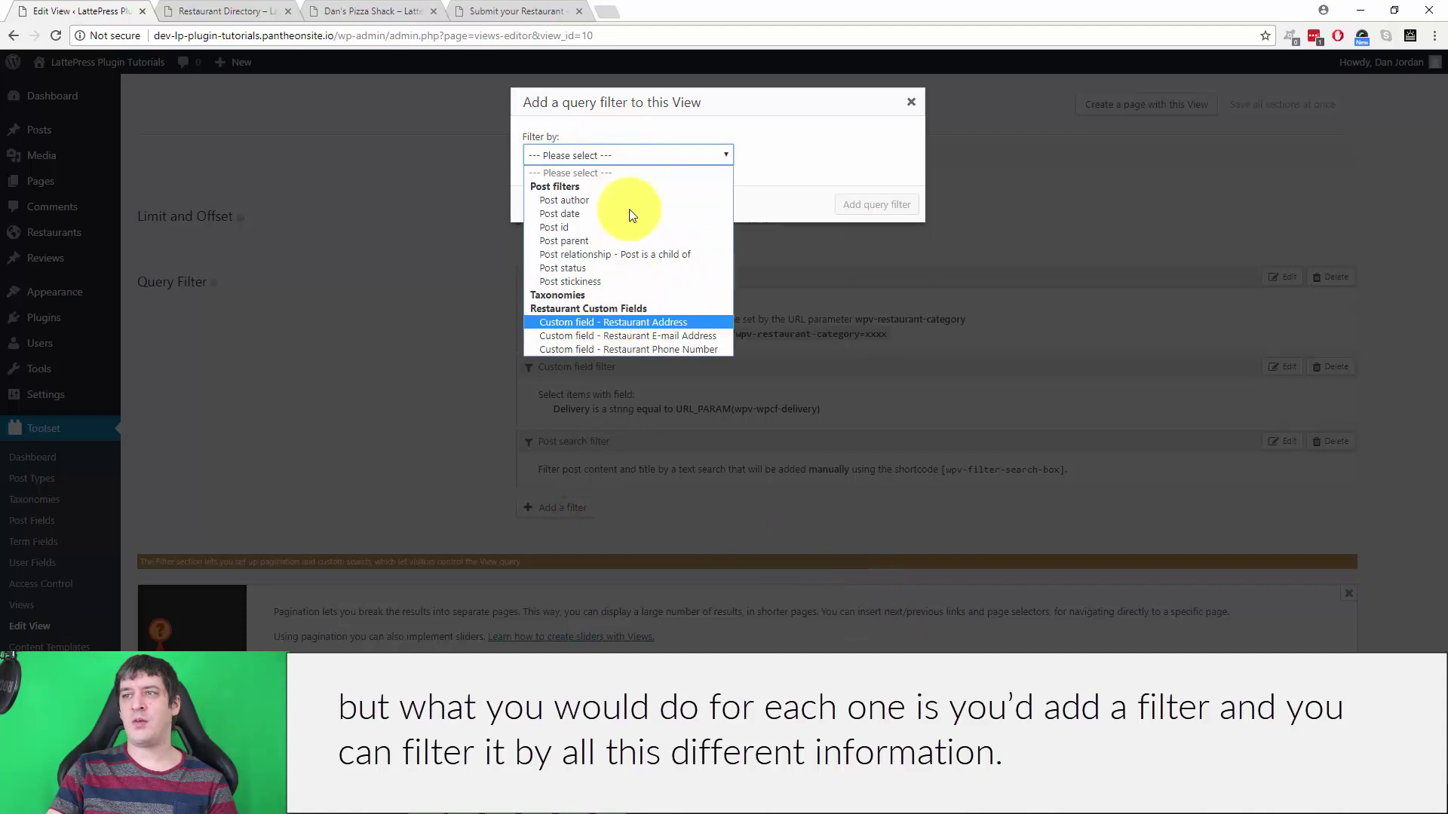
left_click(911, 102)
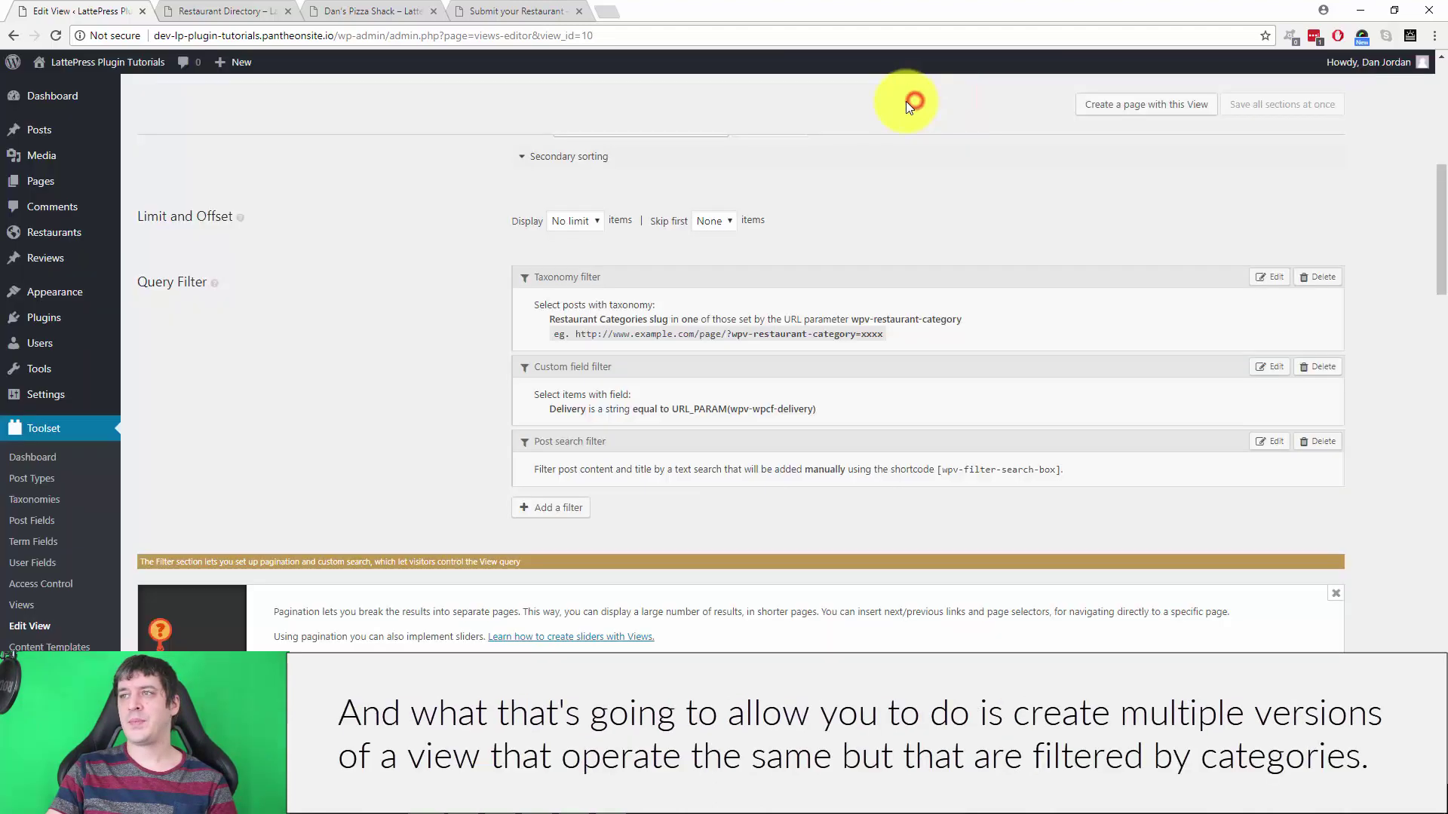
- Add a Post date query filter for published date equal to, keeping the year value Constant
left_click(537, 498)
left_click(681, 153)
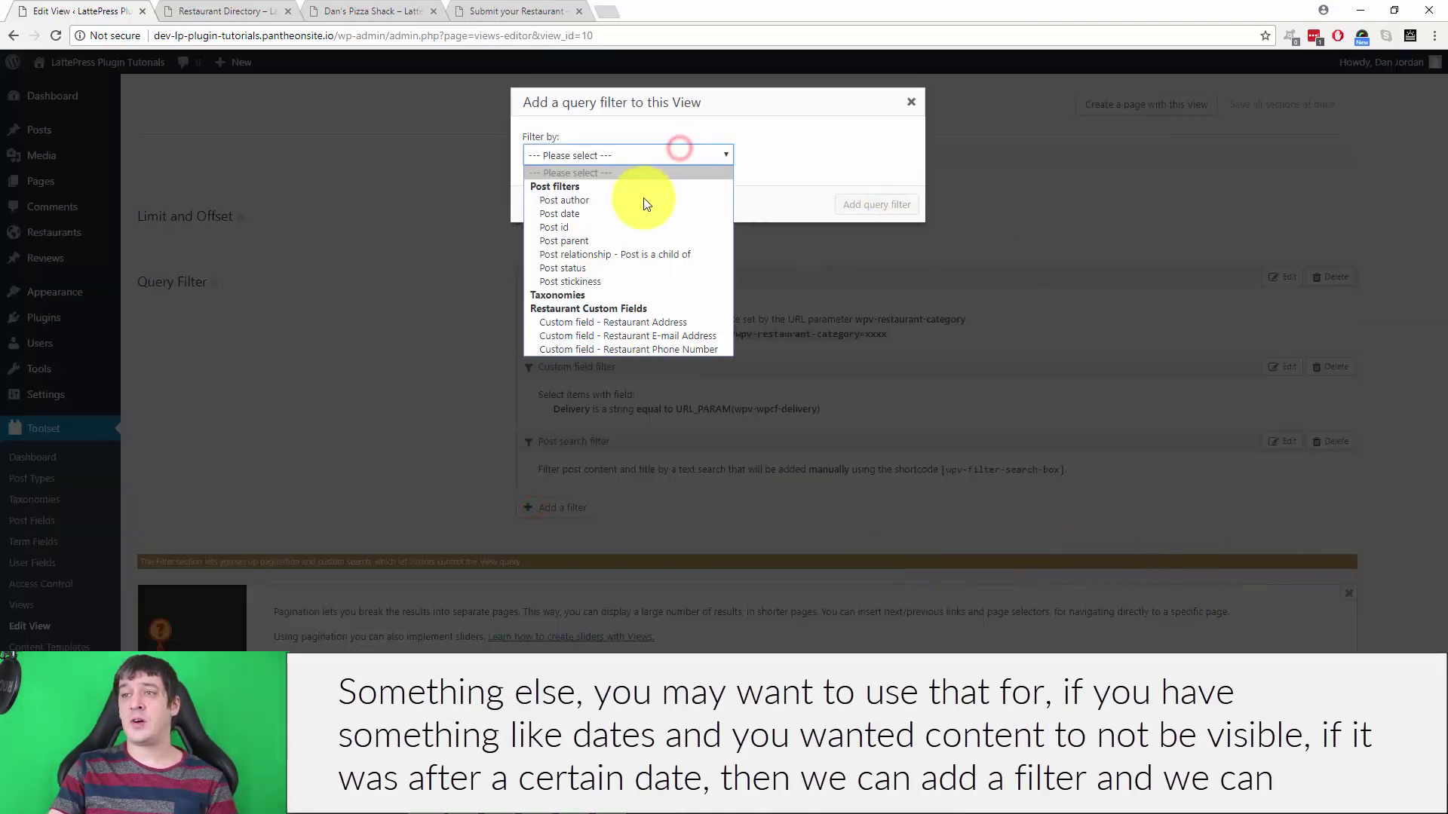
left_click(626, 215)
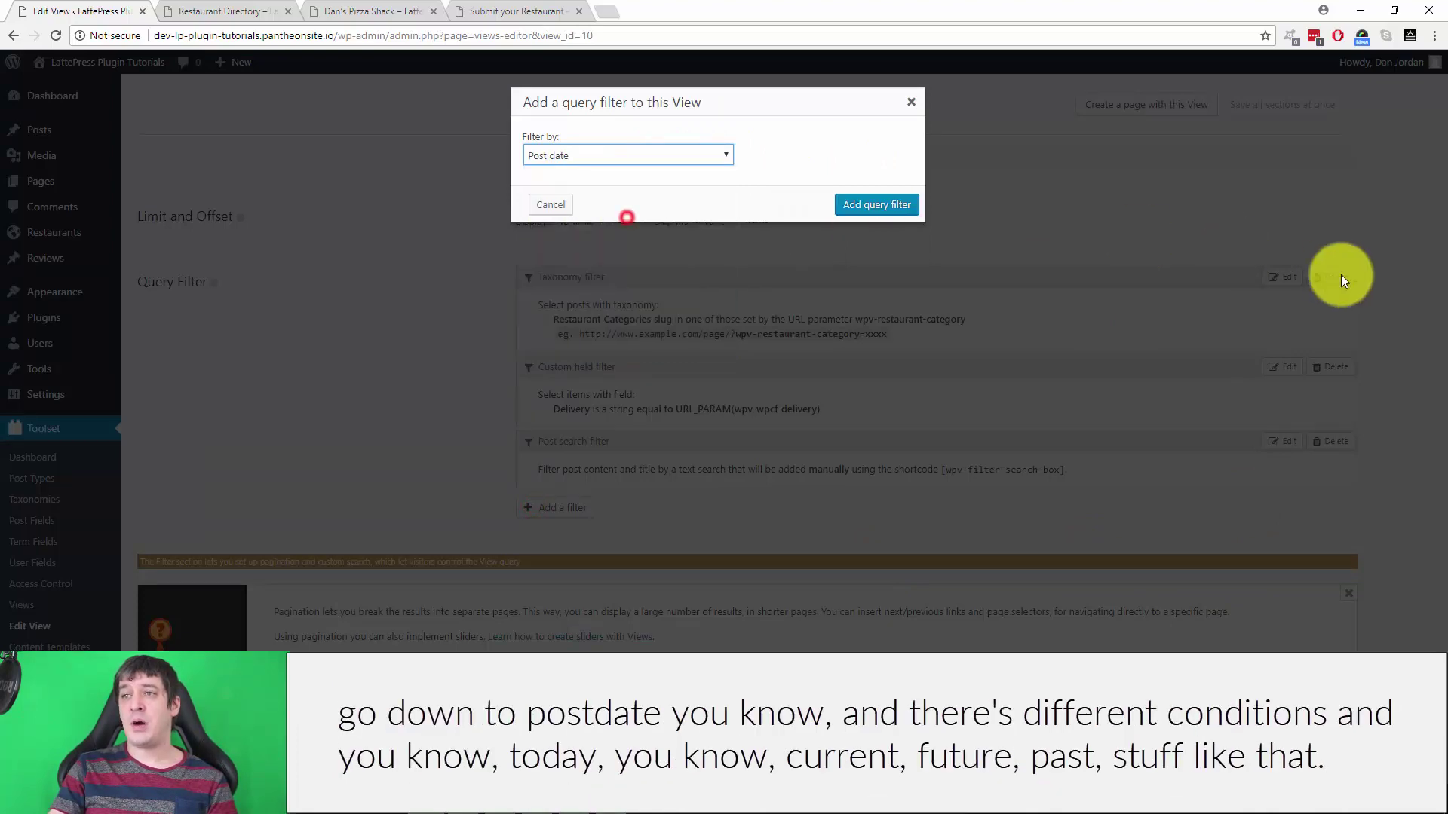
left_click(877, 205)
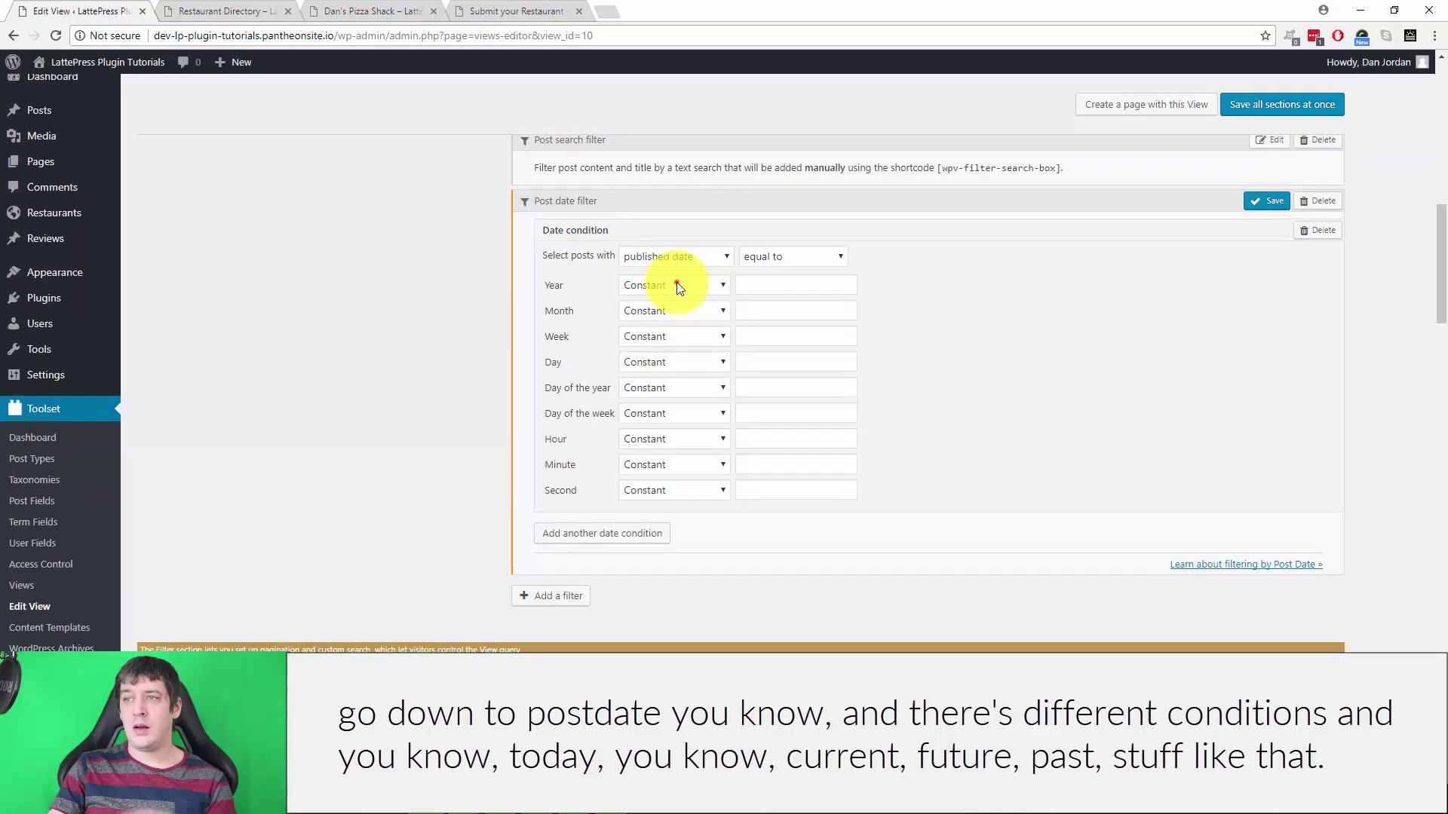
left_click(674, 285)
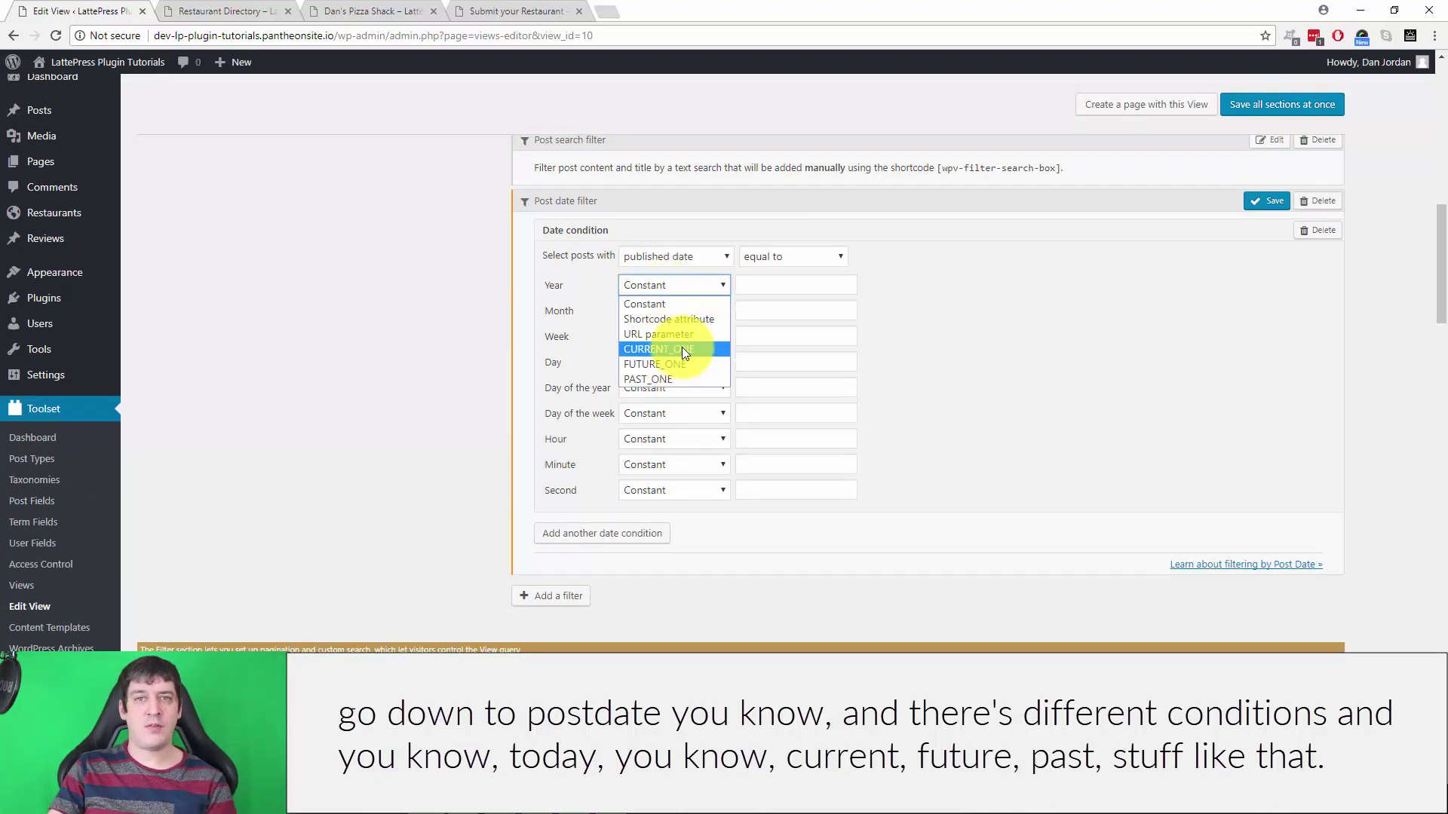
left_click(1113, 283)
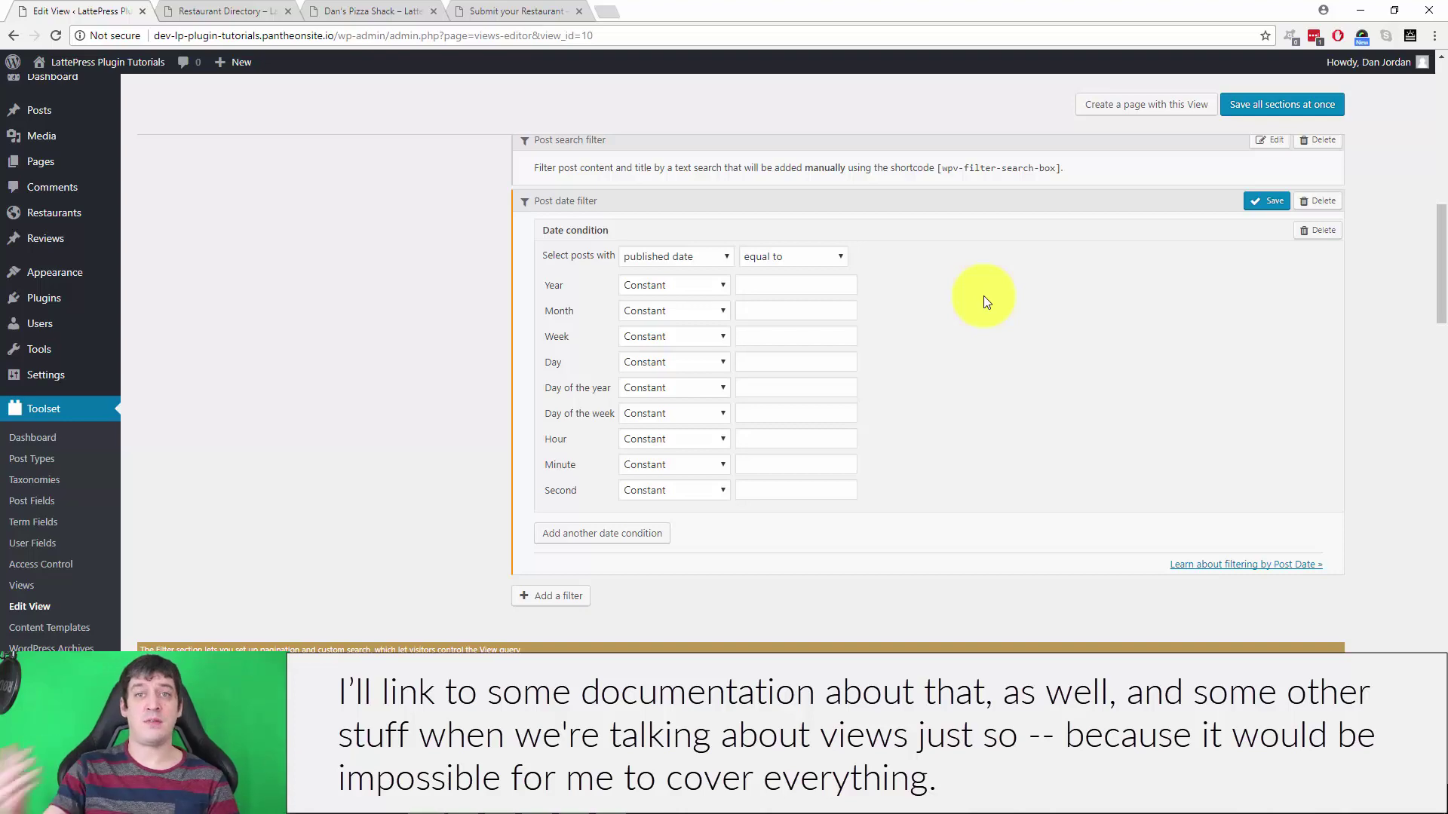
- Delete the Post date filter's published-date condition so the list ends with the post search filter
left_click(1320, 230)
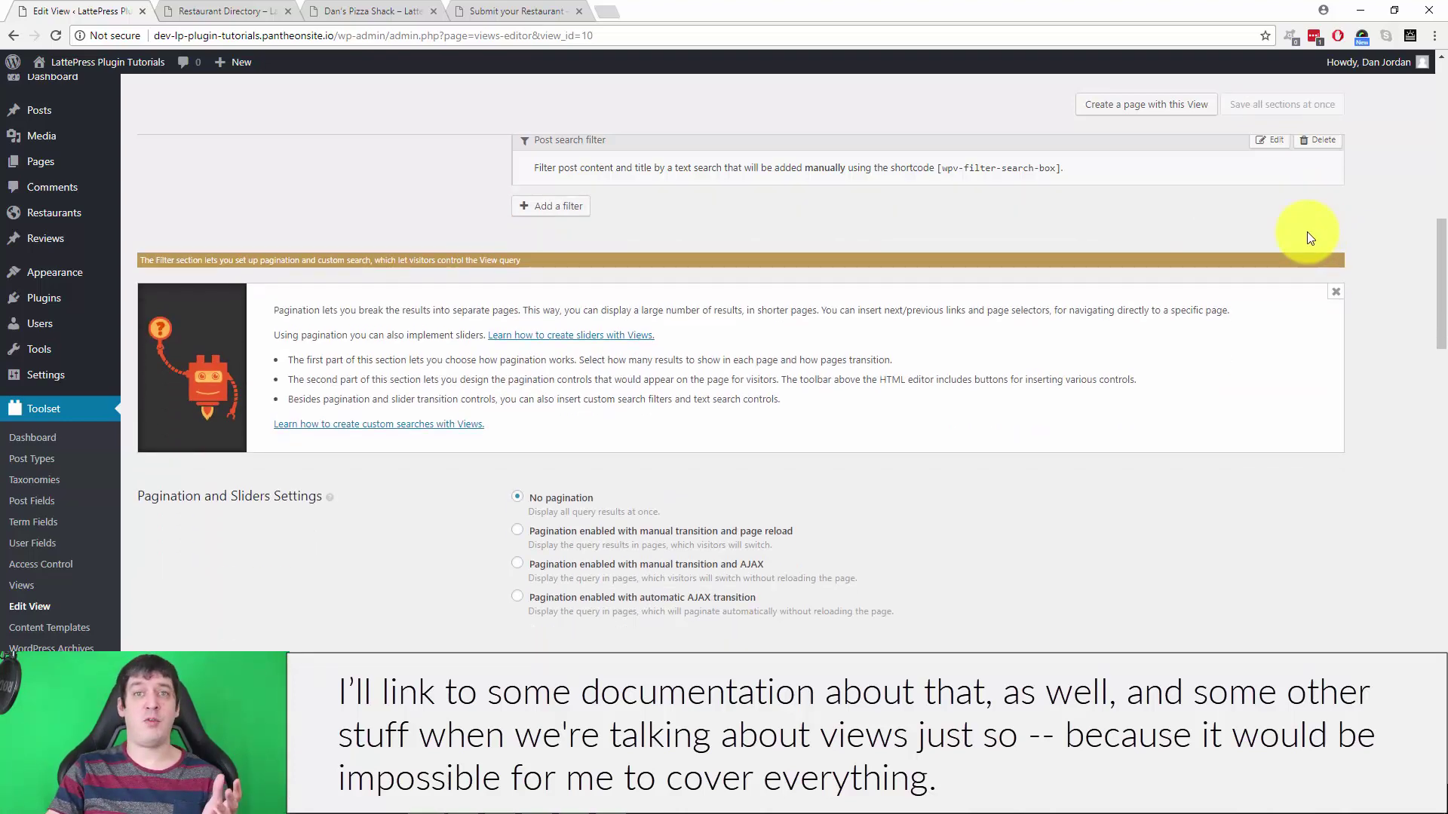